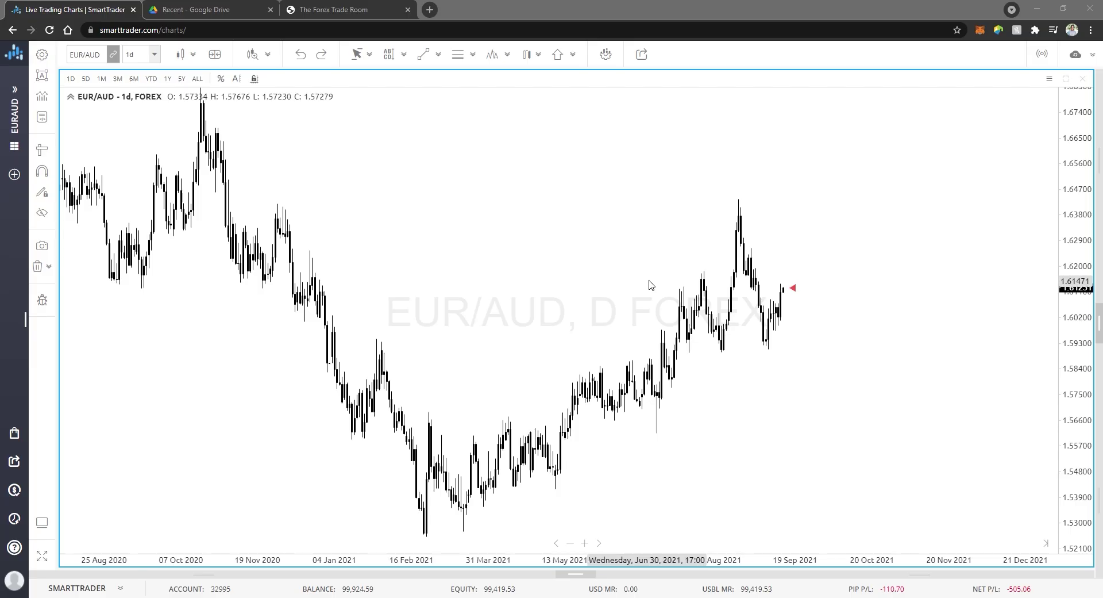
Step: Switch the EUR/AUD chart to the 1 week timeframe
left_click(152, 60)
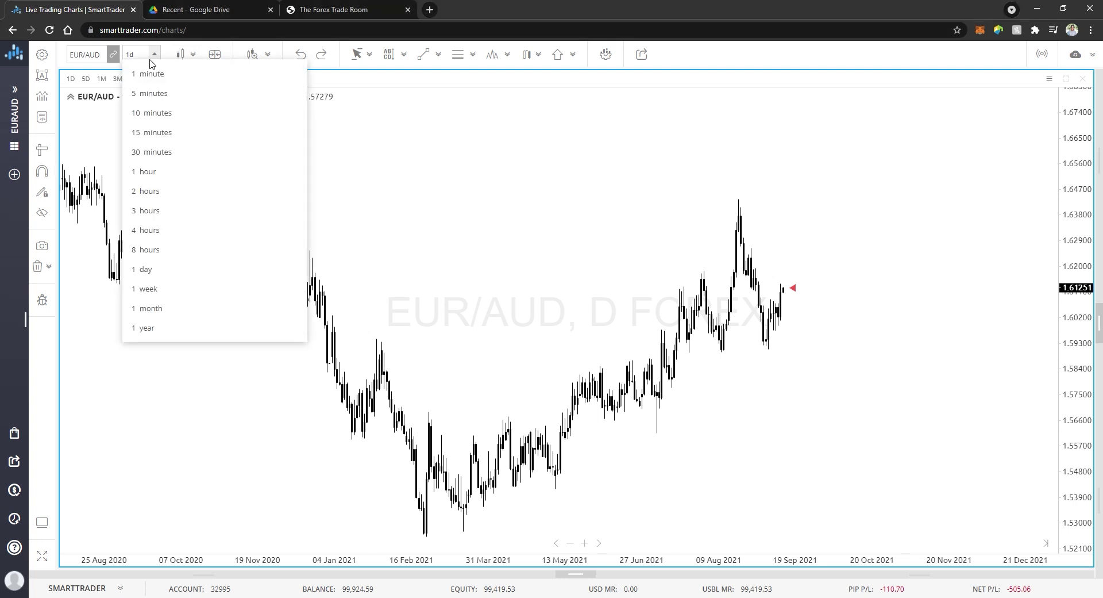
left_click(151, 288)
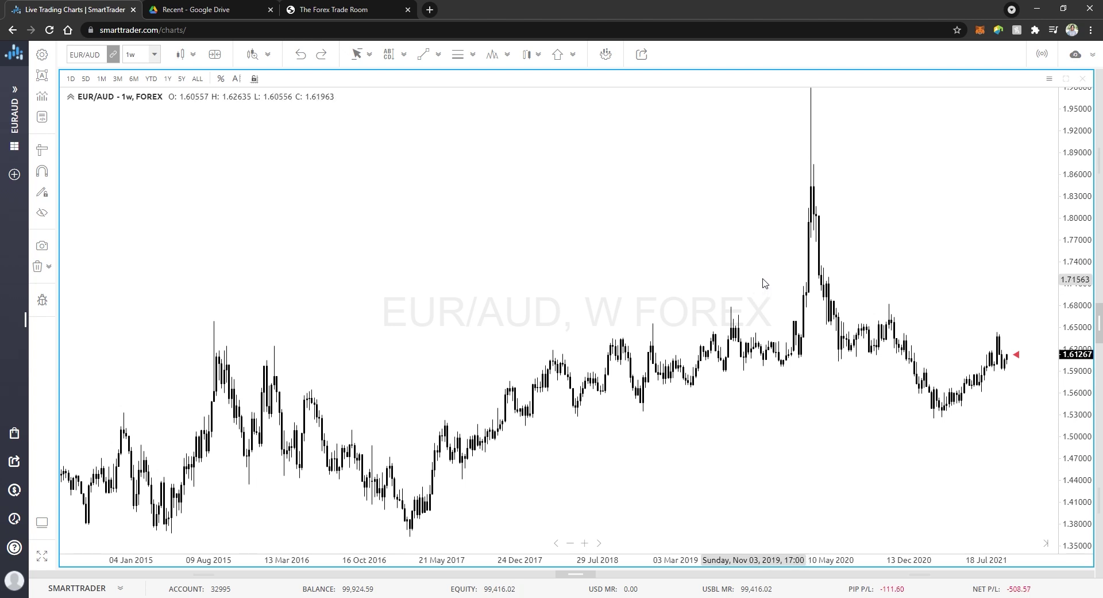
Step: Draw a tall, narrow red rectangle and place it in the empty area beyond the latest candle
left_click(442, 62)
left_click(468, 181)
left_click_drag(959, 245, 946, 363)
scroll(983, 328, "right", 5)
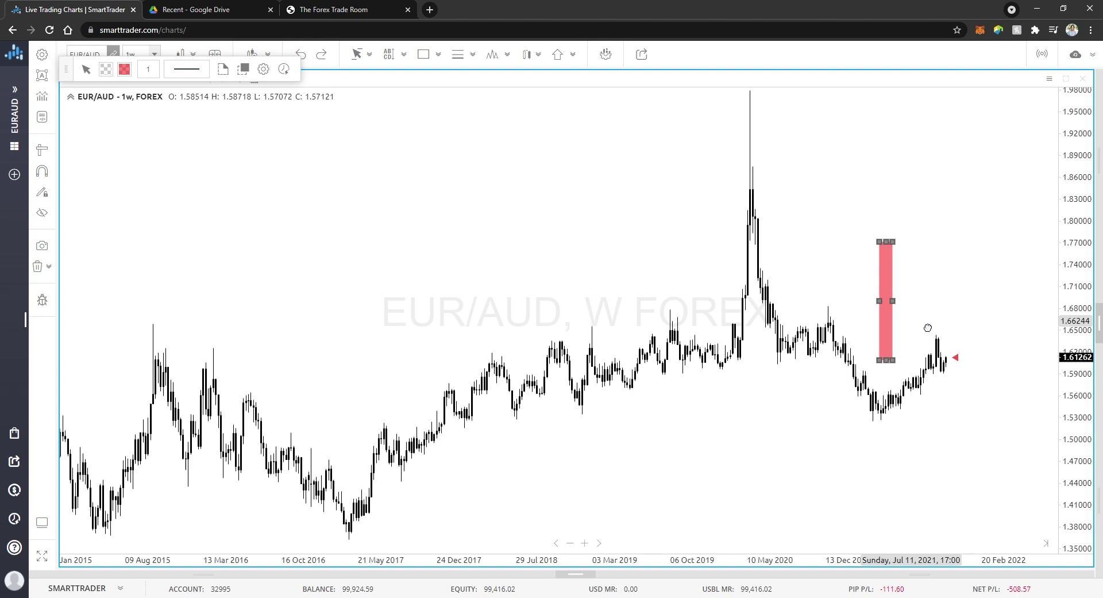
left_click_drag(681, 273, 878, 196)
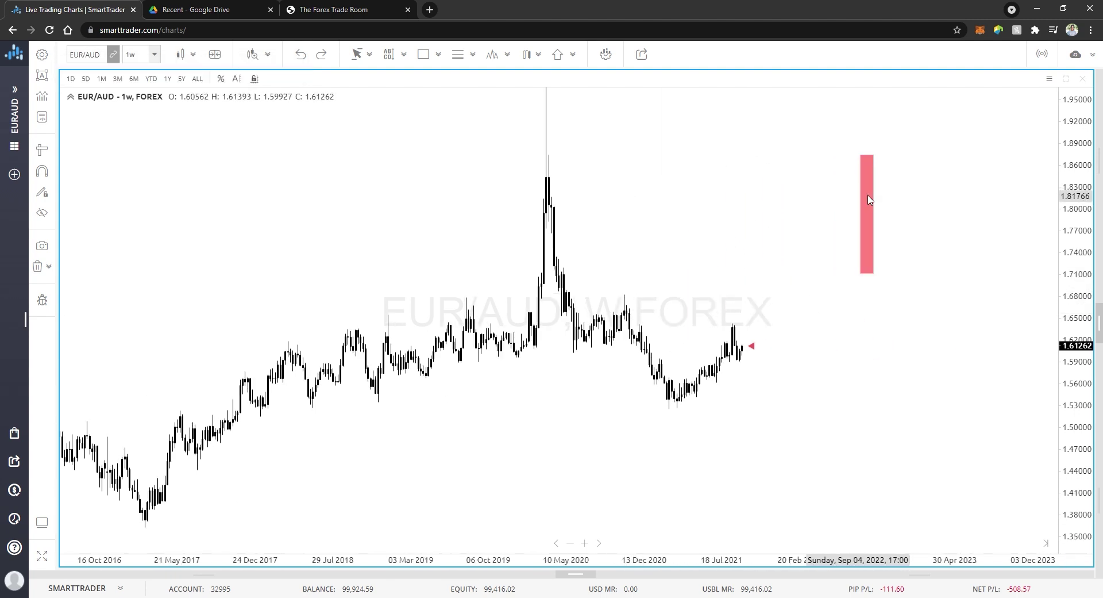
Step: Copy the red bar and place the duplicate just to its right, slightly lower than the original
left_click(878, 207)
right_click(877, 205)
left_click(892, 217)
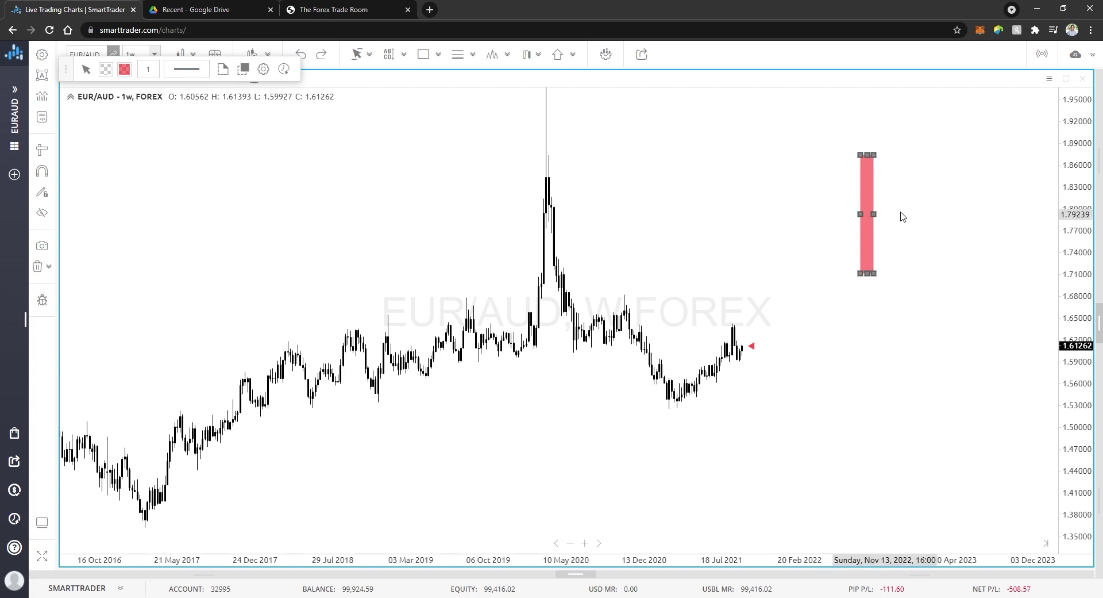
left_click(906, 215)
right_click(906, 215)
left_click(926, 224)
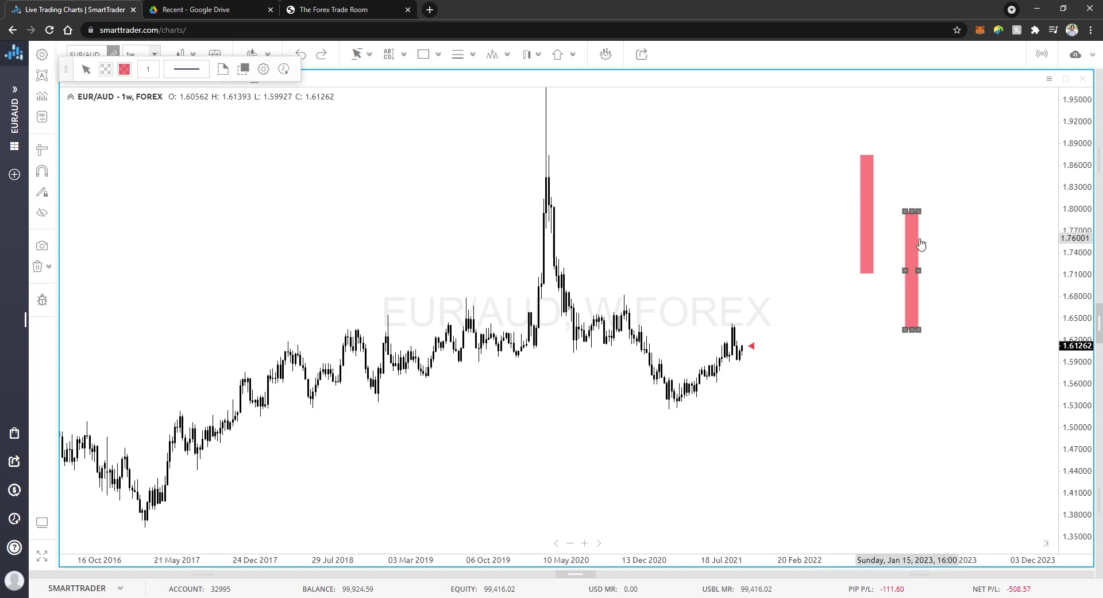
left_click_drag(923, 246, 897, 208)
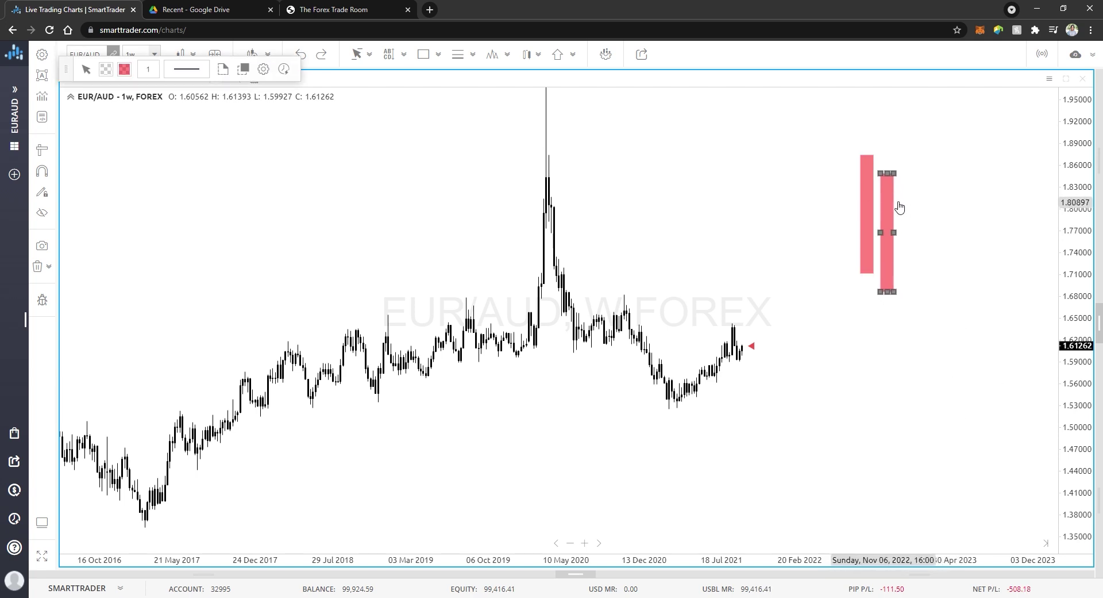
Step: Paste three more copies of the red bar, two to the left and one to the right, forming a five-bar peak
left_click(908, 205)
right_click(908, 204)
left_click(930, 219)
left_click_drag(927, 228, 856, 197)
right_click(930, 208)
left_click(943, 219)
left_click_drag(945, 228, 837, 223)
right_click(929, 232)
left_click(945, 237)
left_click(854, 309)
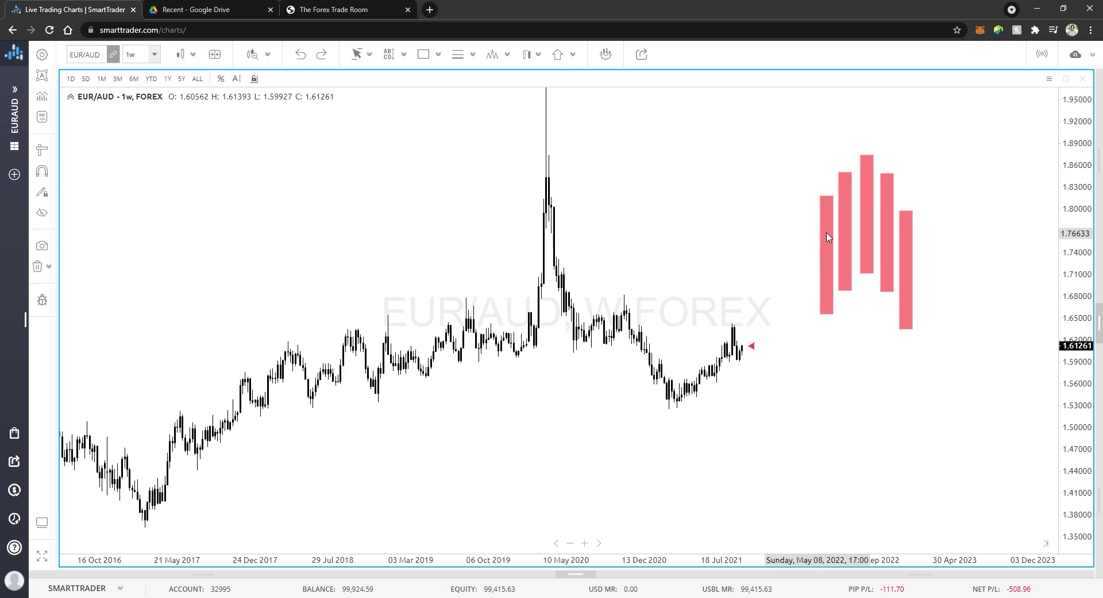
Step: Lower the middle bar and its two neighbours so the five red bars form a valley
left_click(877, 240)
left_click_drag(876, 241, 876, 331)
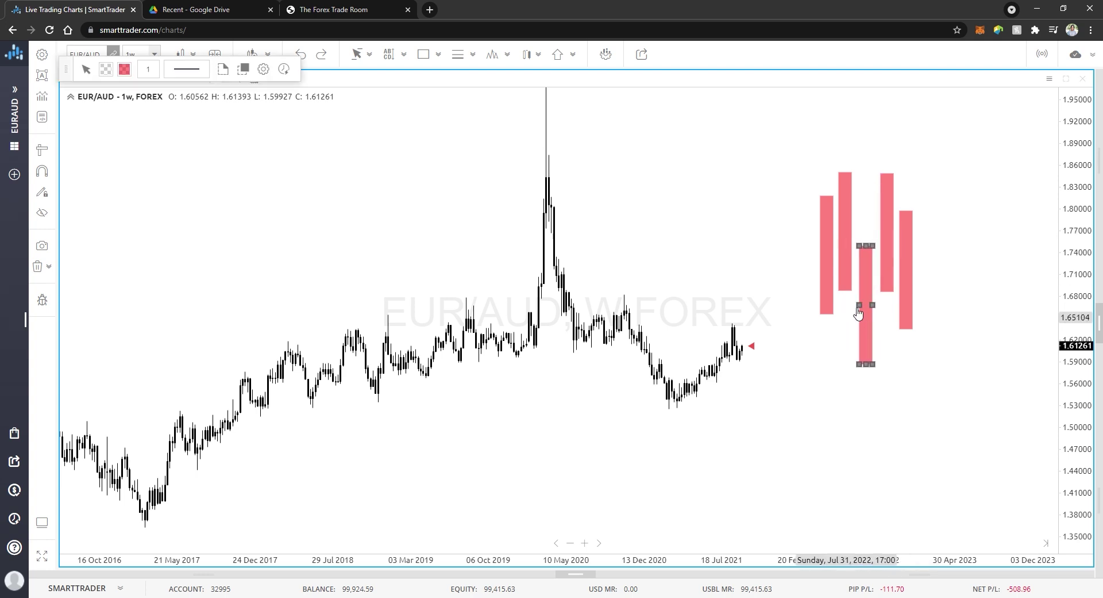
left_click(848, 276)
left_click_drag(847, 276, 848, 328)
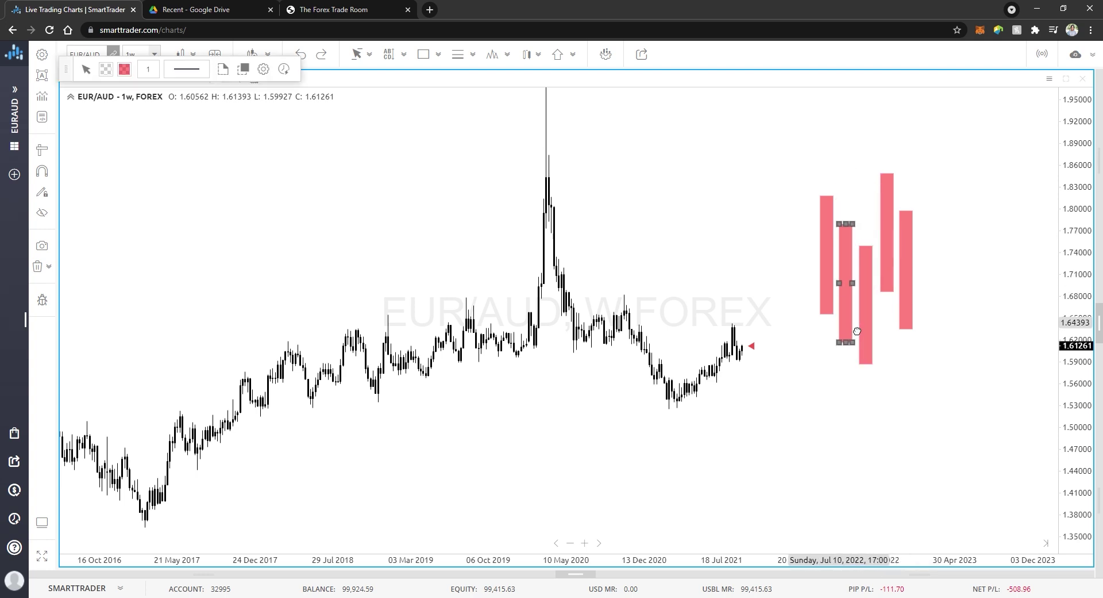
left_click(890, 258)
left_click_drag(890, 258, 895, 323)
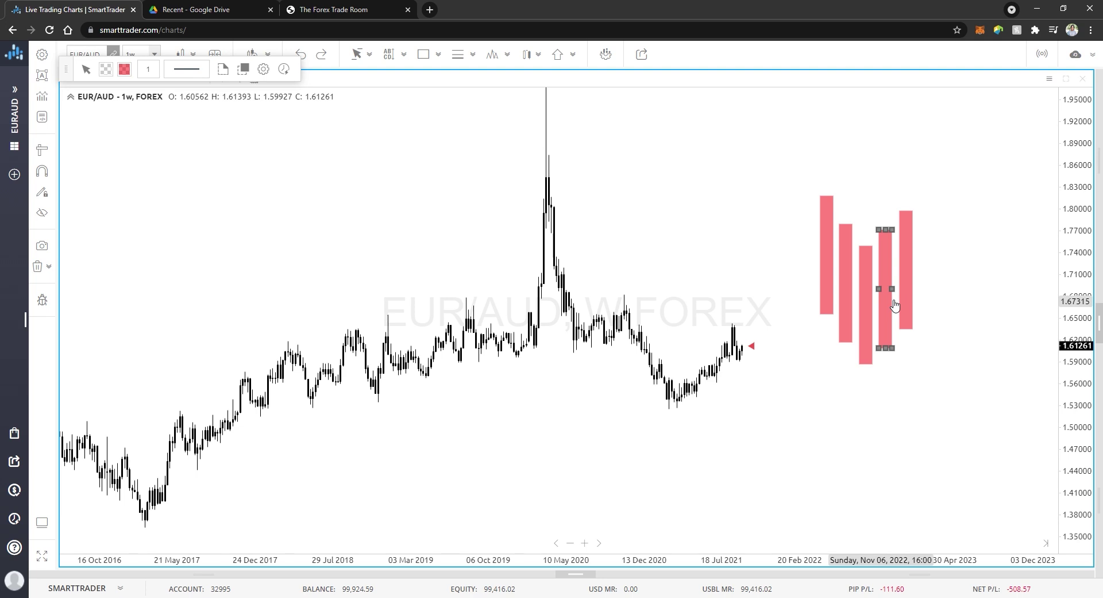
Step: Delete all five red bars from the chart
left_click(916, 258)
left_click(913, 260)
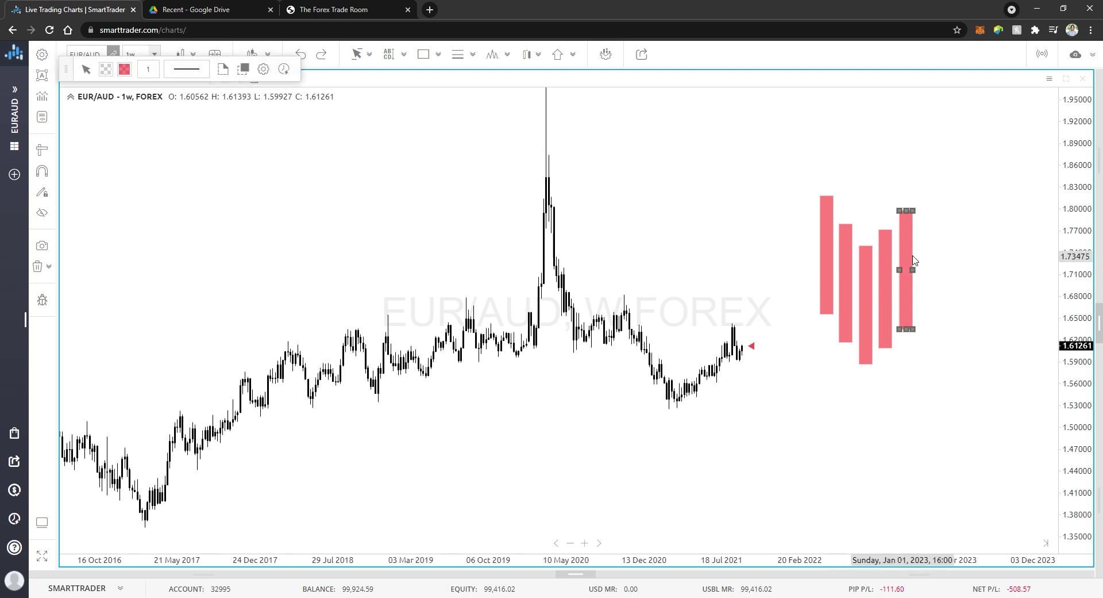
key("Delete")
left_click(891, 302)
key("Delete")
left_click(865, 305)
key("Delete")
left_click(846, 290)
key("Delete")
left_click(831, 266)
key("Delete")
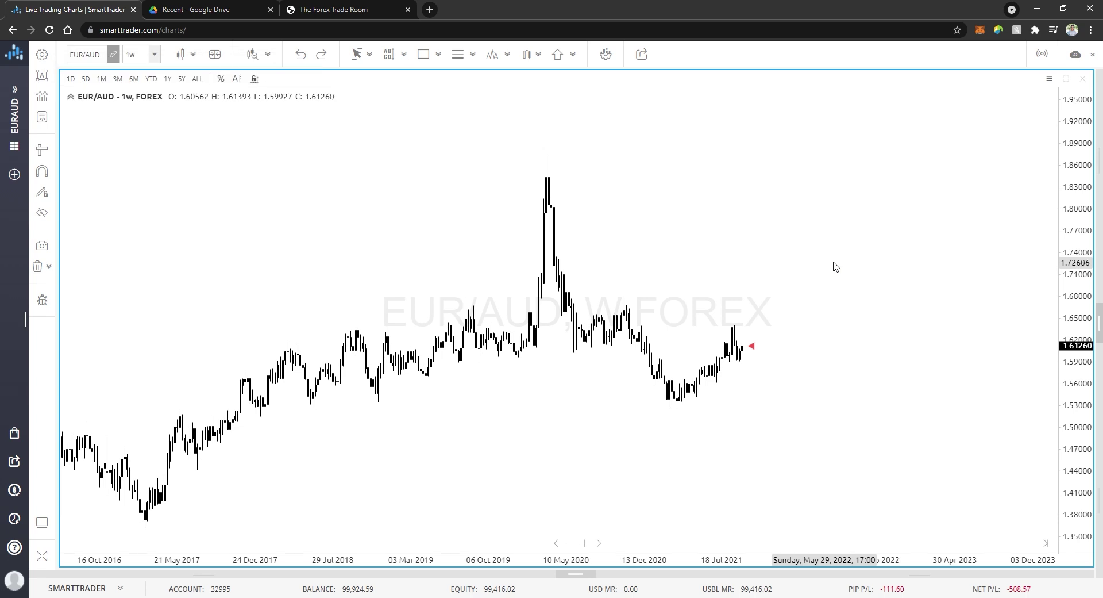
Step: Display the Smart Support levels on the weekly EUR/AUD chart
scroll(835, 266, "down", 3)
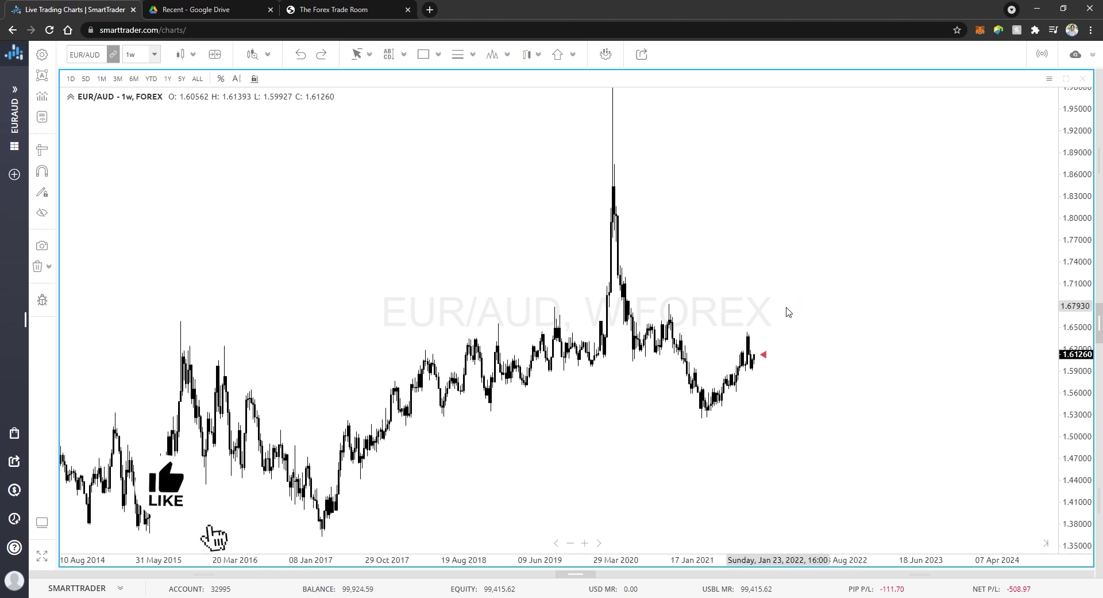
scroll(787, 312, "up", 3)
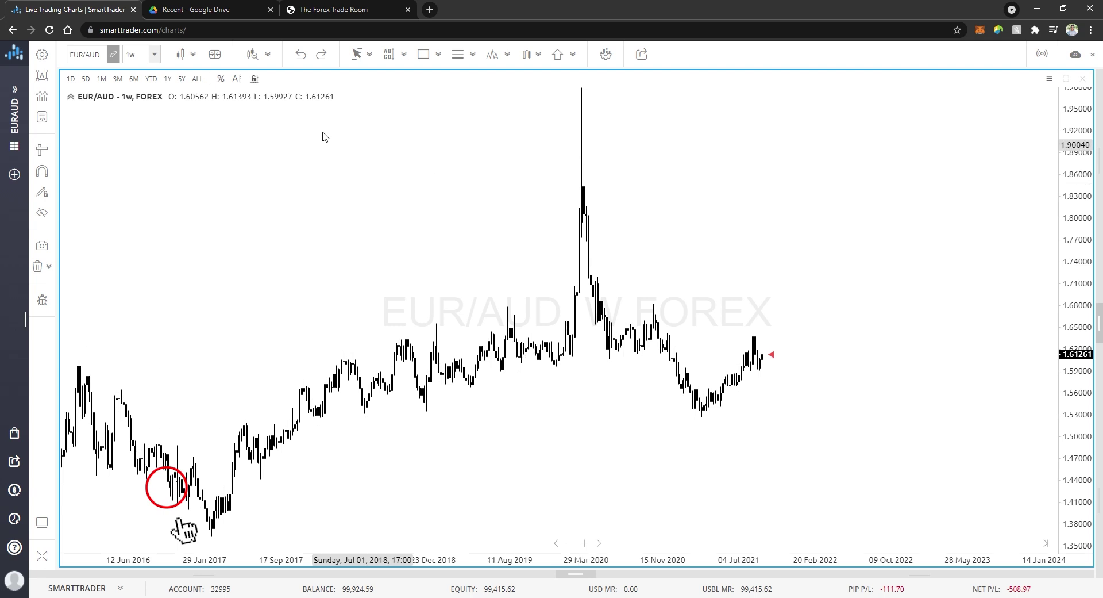
scroll(700, 278, "up", 5)
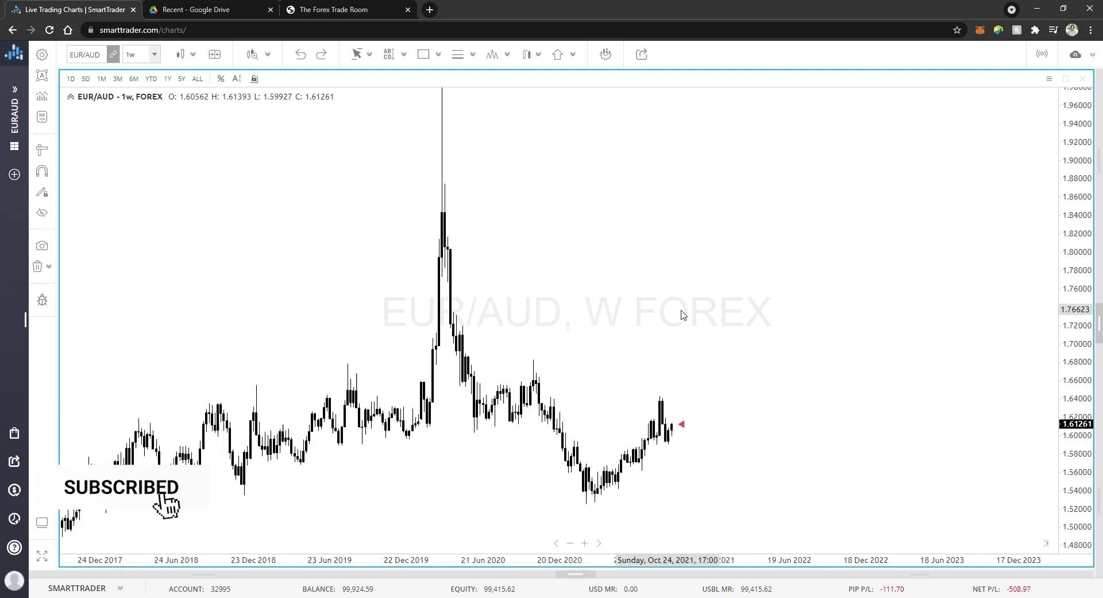
scroll(681, 340, "down", 4)
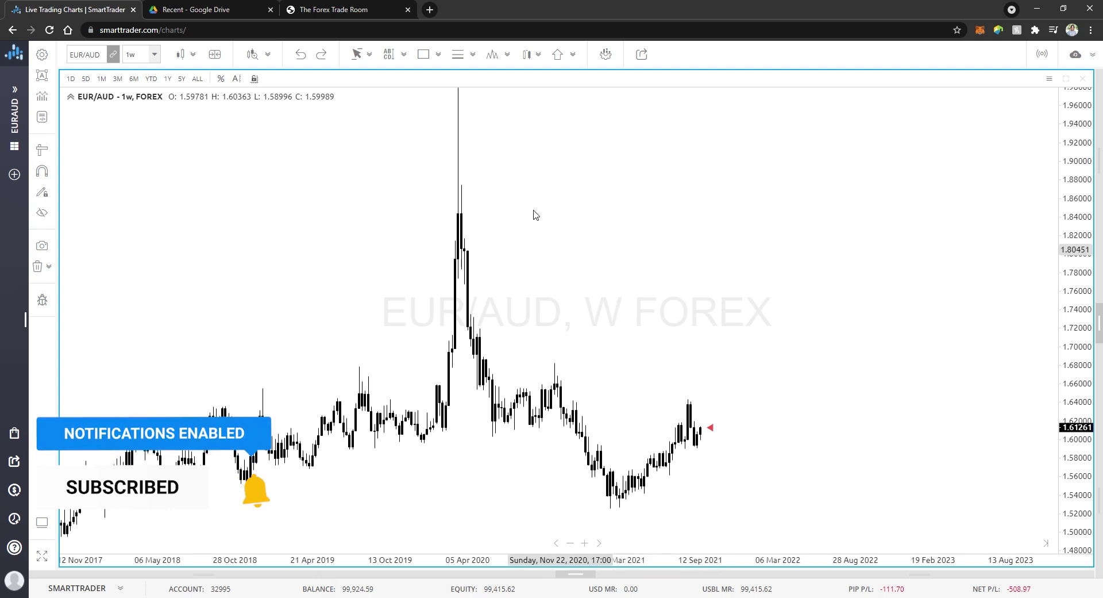
left_click(438, 54)
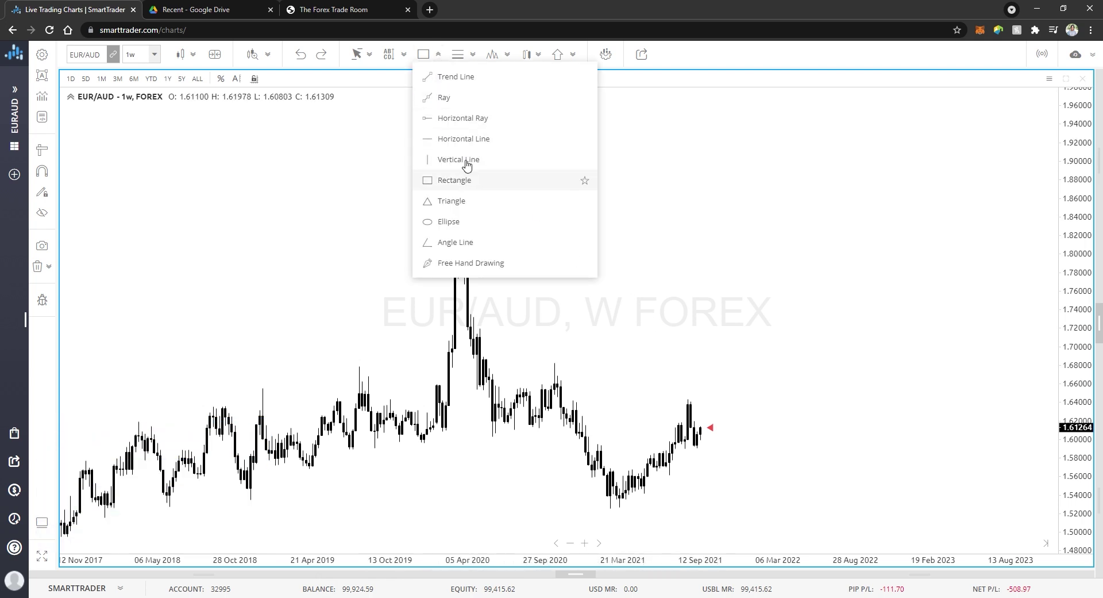
left_click(465, 140)
left_click_drag(1087, 212, 1086, 270)
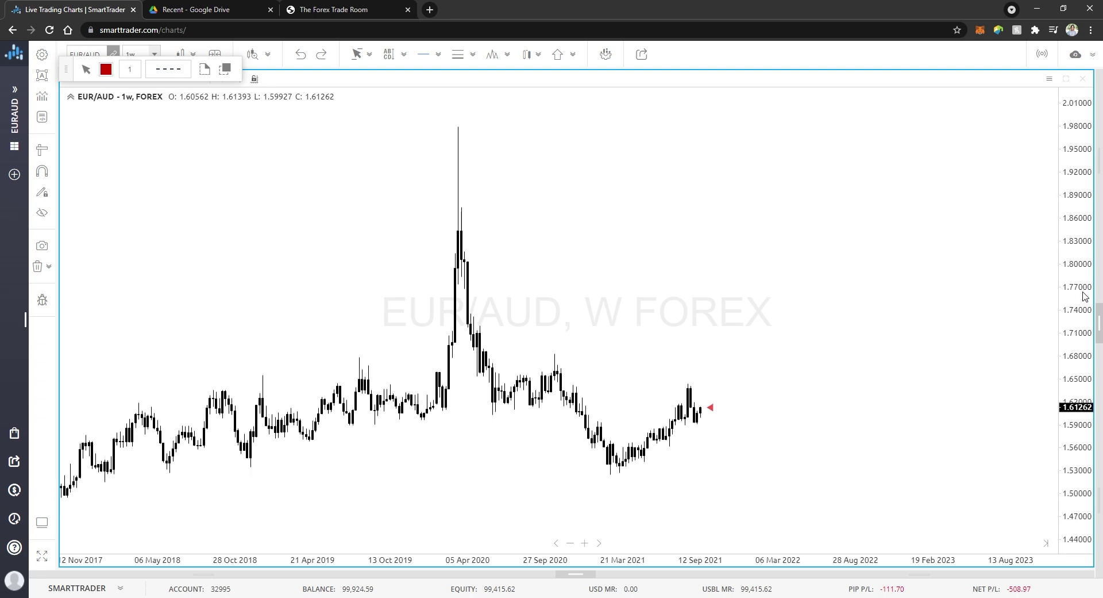
left_click(409, 57)
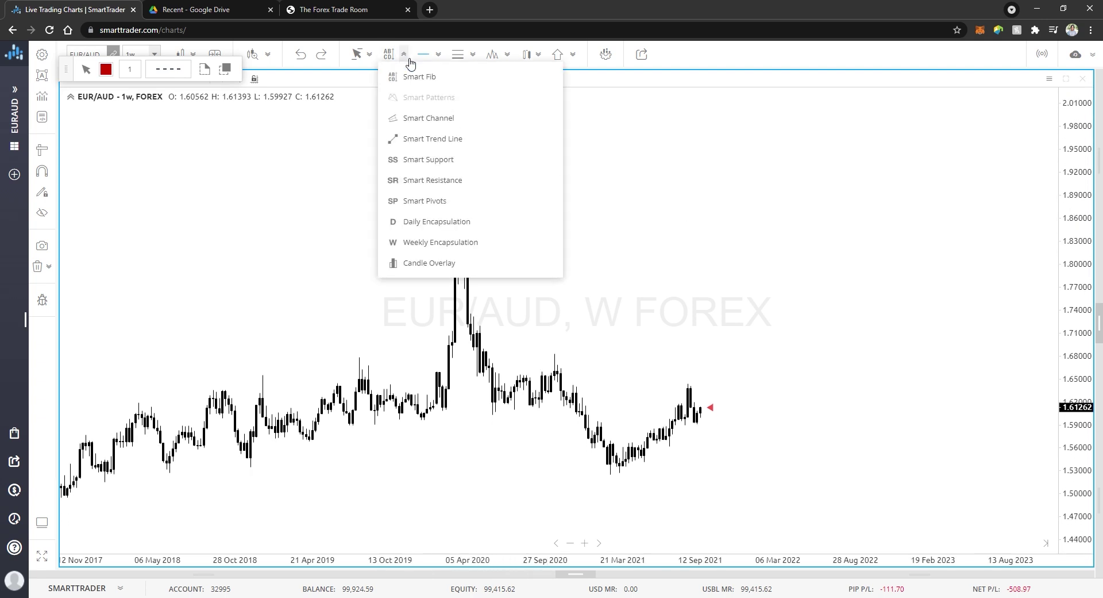
left_click(429, 161)
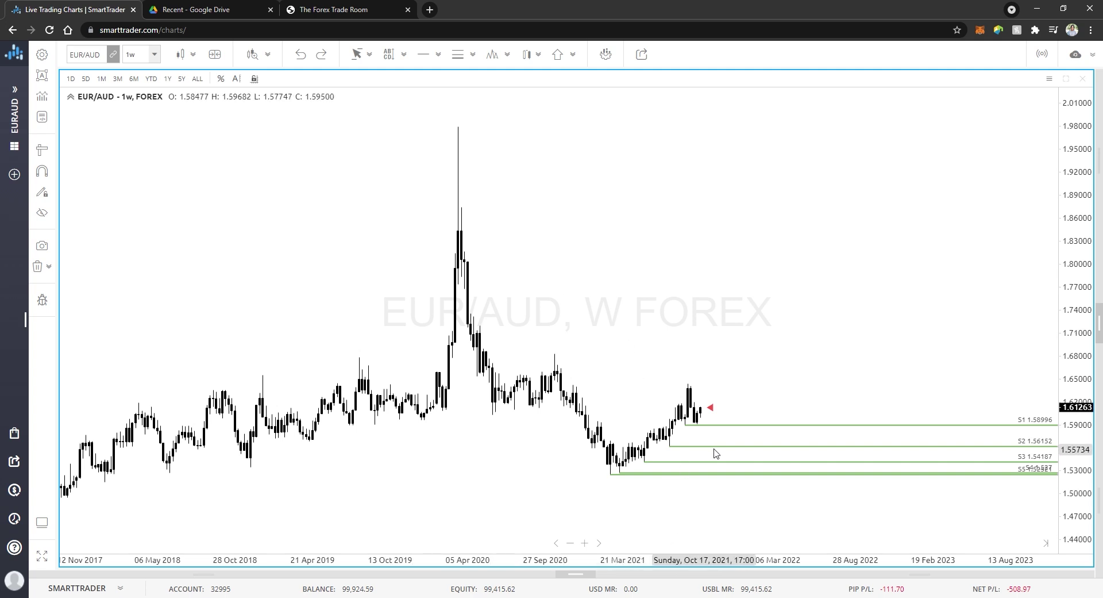
Step: Draw a horizontal line at the 2021 low, 1.52504, and apply the saved blue weekly style to it
left_click(620, 473)
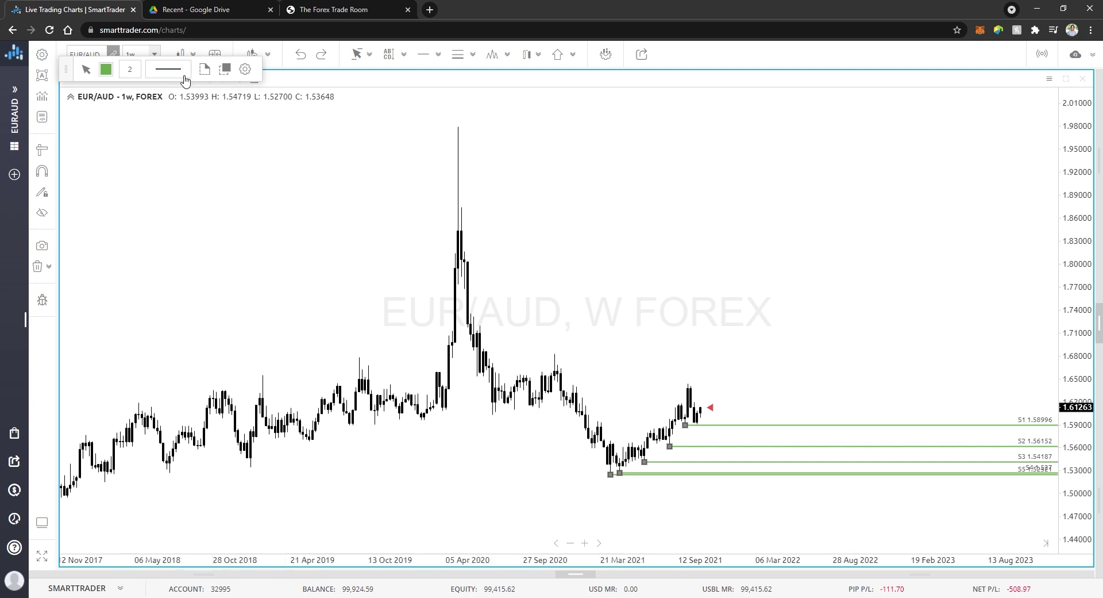
left_click(423, 58)
left_click(625, 476)
left_click_drag(626, 479, 596, 481)
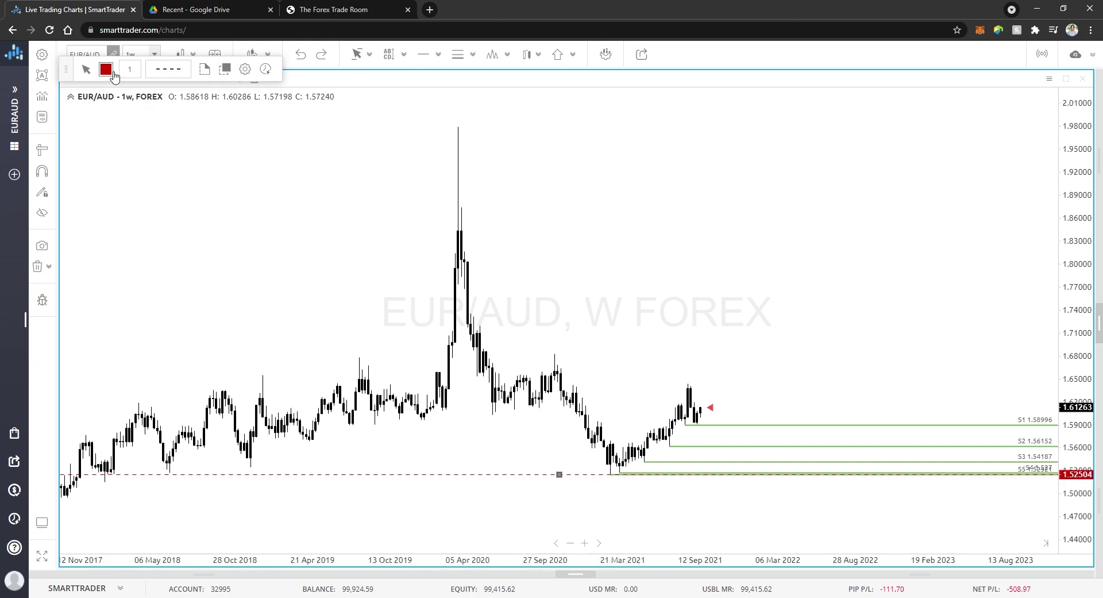
left_click(105, 70)
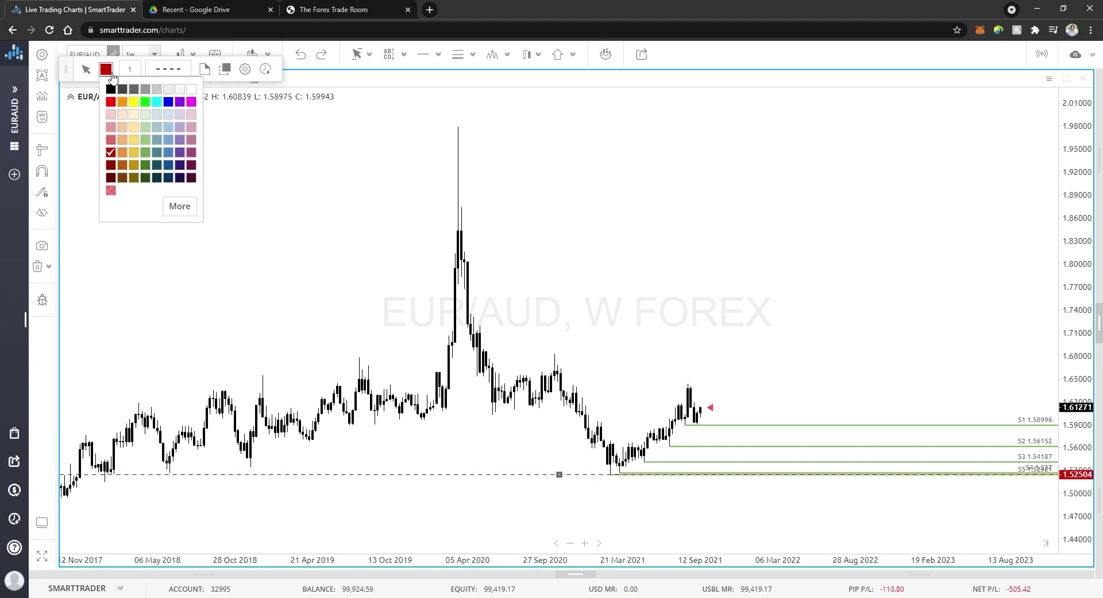
left_click(211, 73)
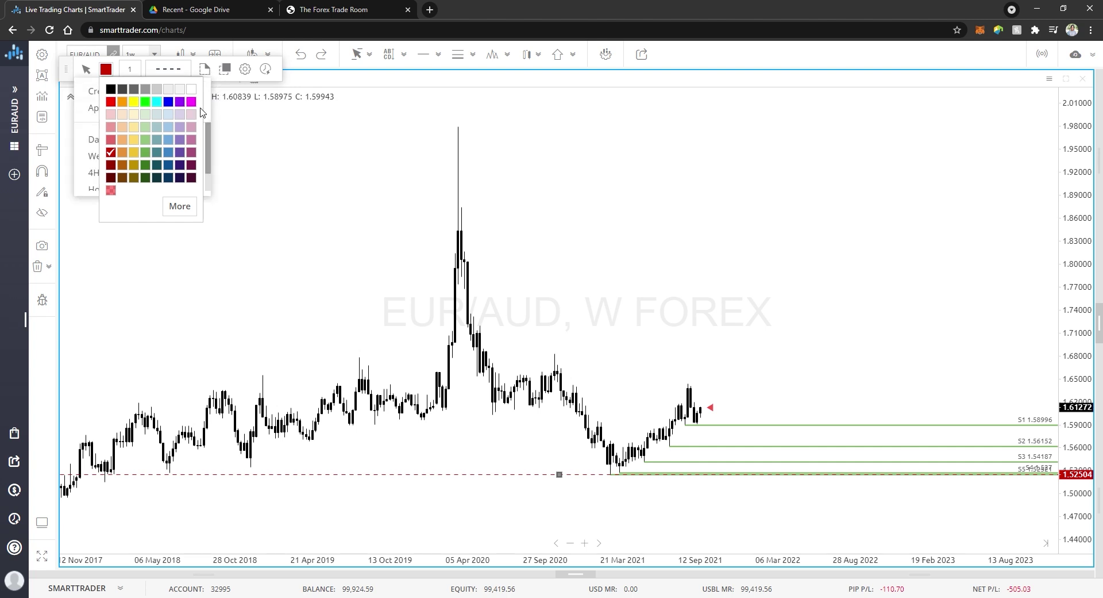
left_click(91, 155)
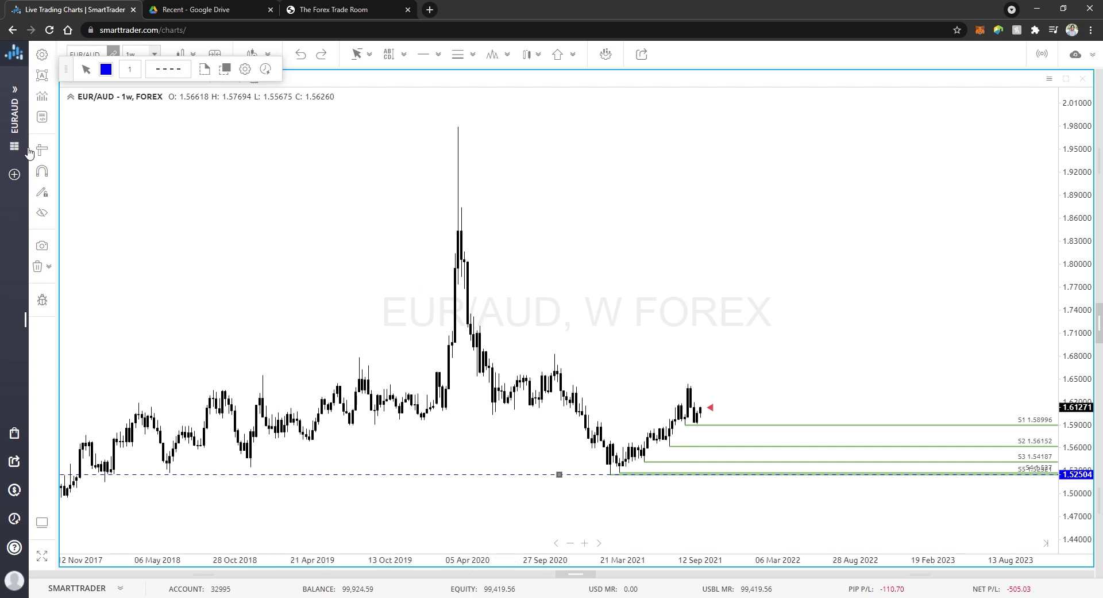
Step: Draw a second horizontal line at the high of the 2020 spike, 1.97871
left_click(422, 56)
left_click(445, 130)
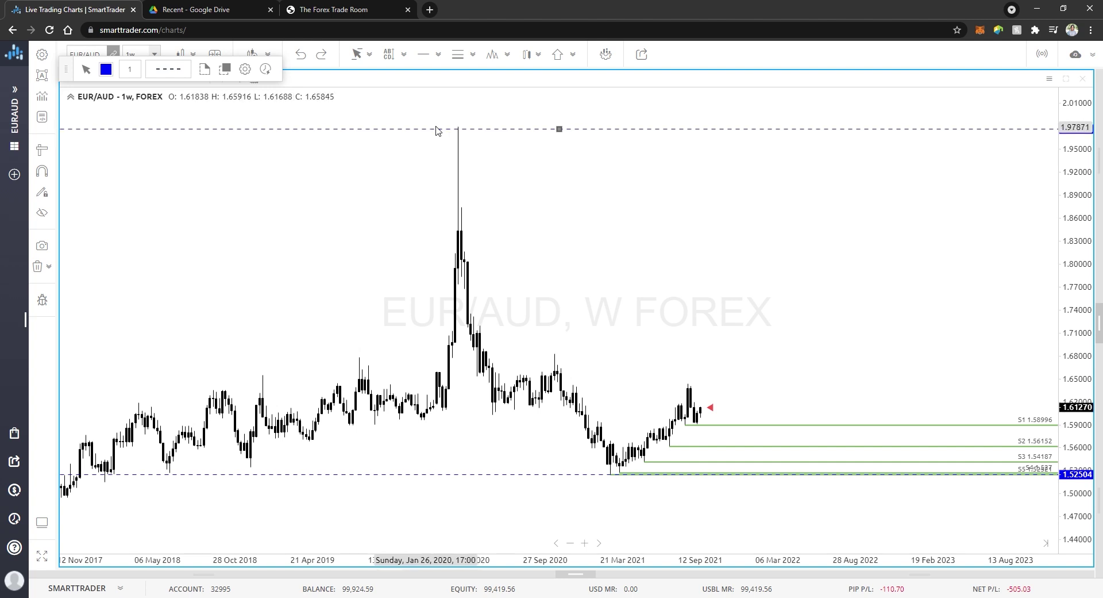
left_click_drag(446, 138, 442, 136)
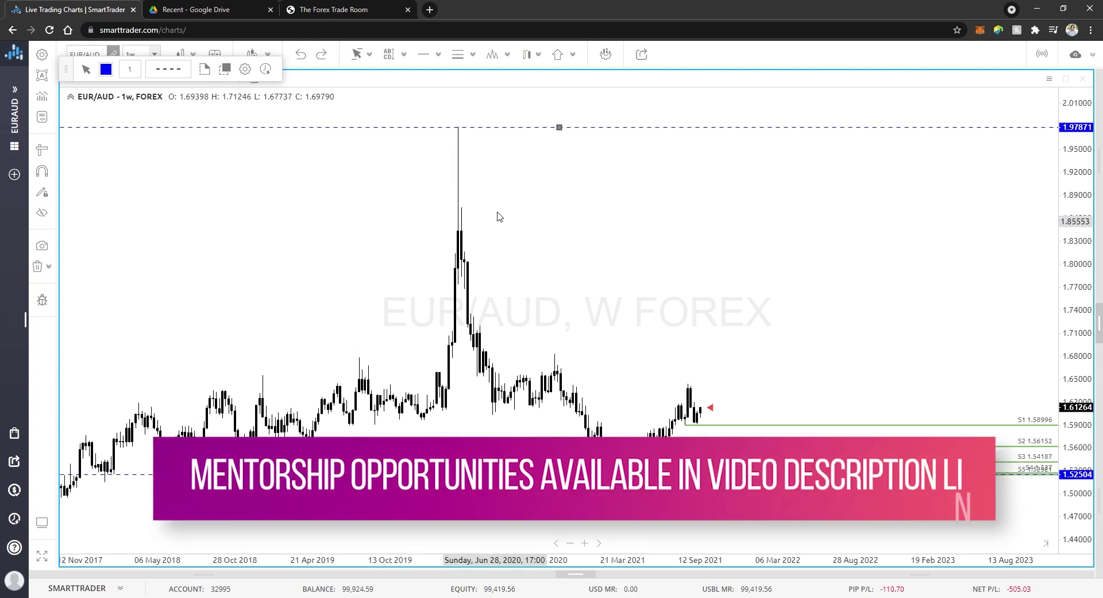
Step: Turn off the Smart Support levels and switch the chart to the 1 day timeframe
left_click(405, 58)
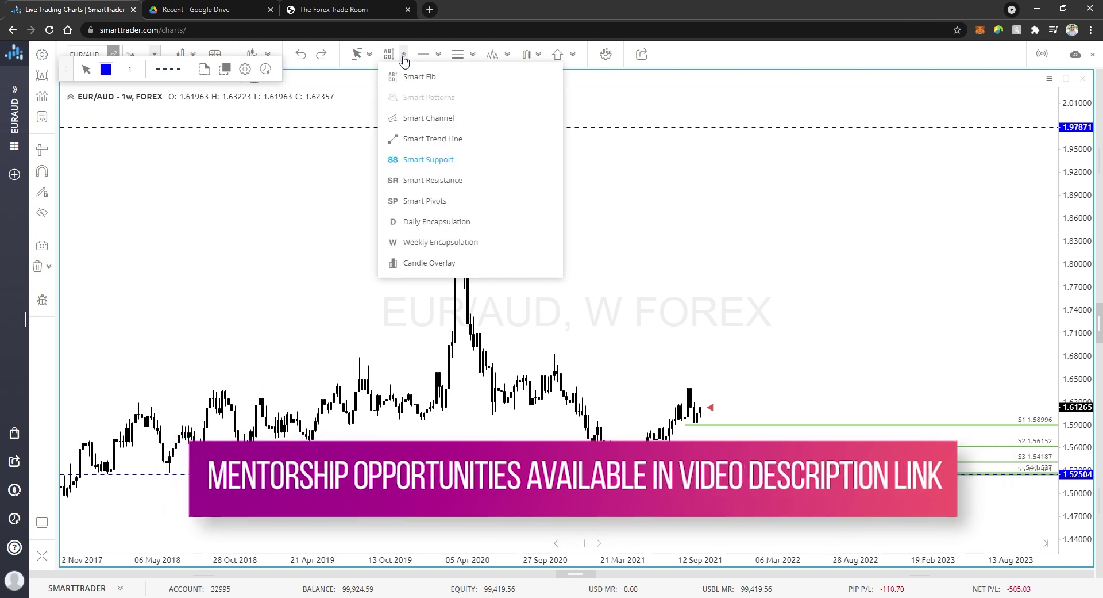
left_click(425, 161)
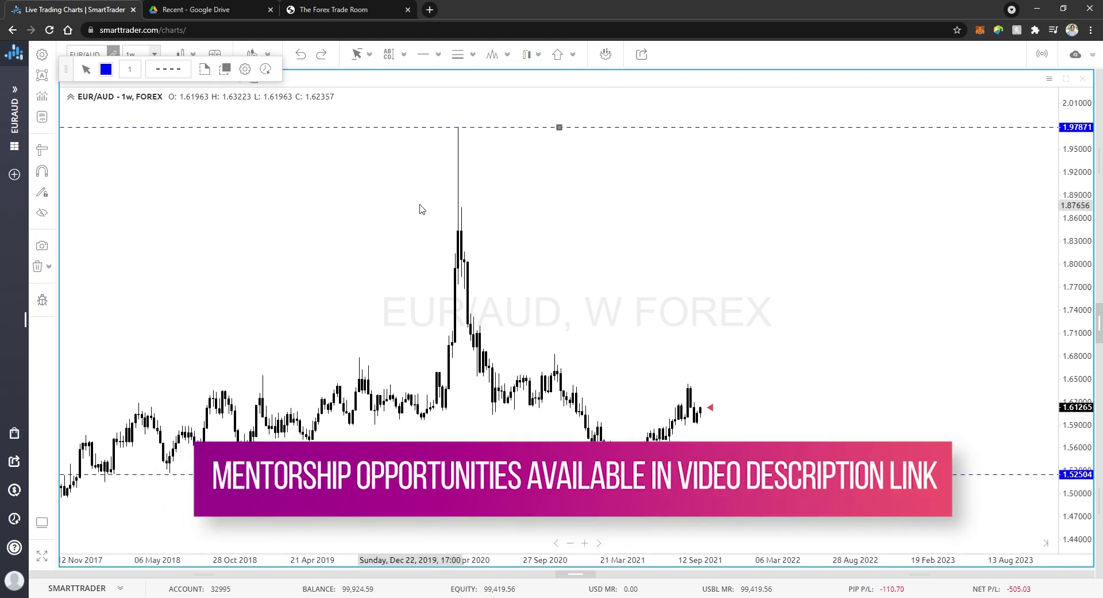
left_click(140, 54)
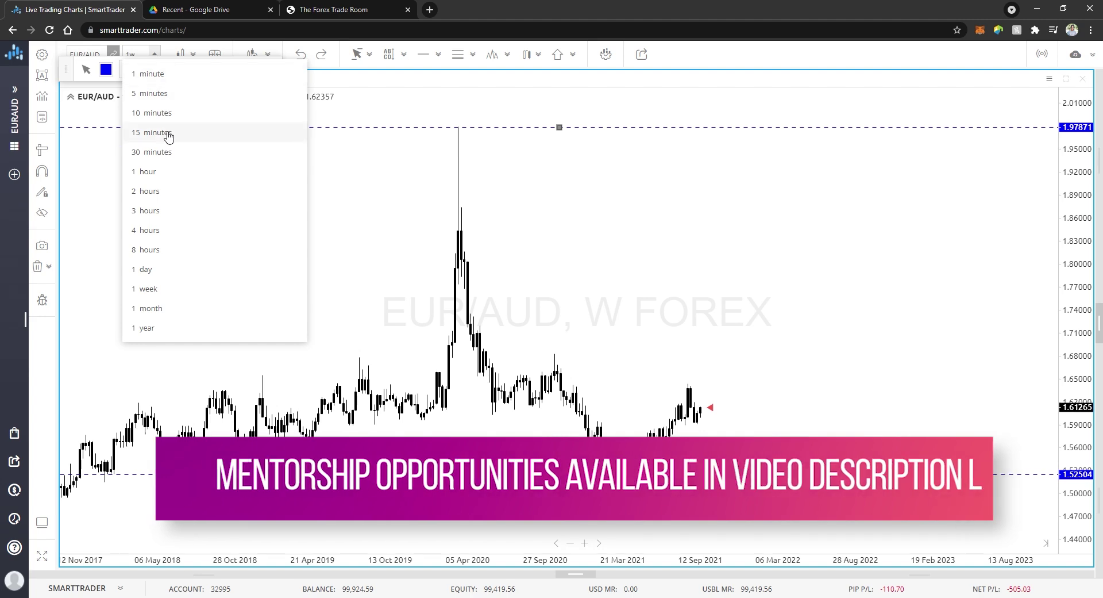
left_click(161, 270)
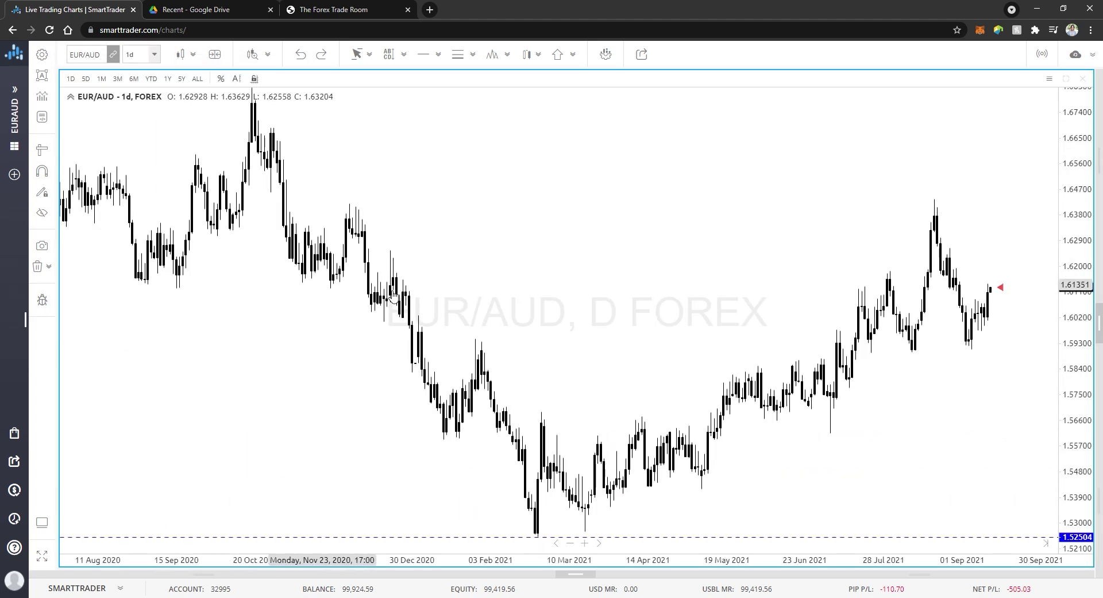
Step: Examine the daily price action around the early 2021 low at the lower horizontal line
scroll(747, 311, "down", 3)
left_click_drag(985, 264, 598, 306)
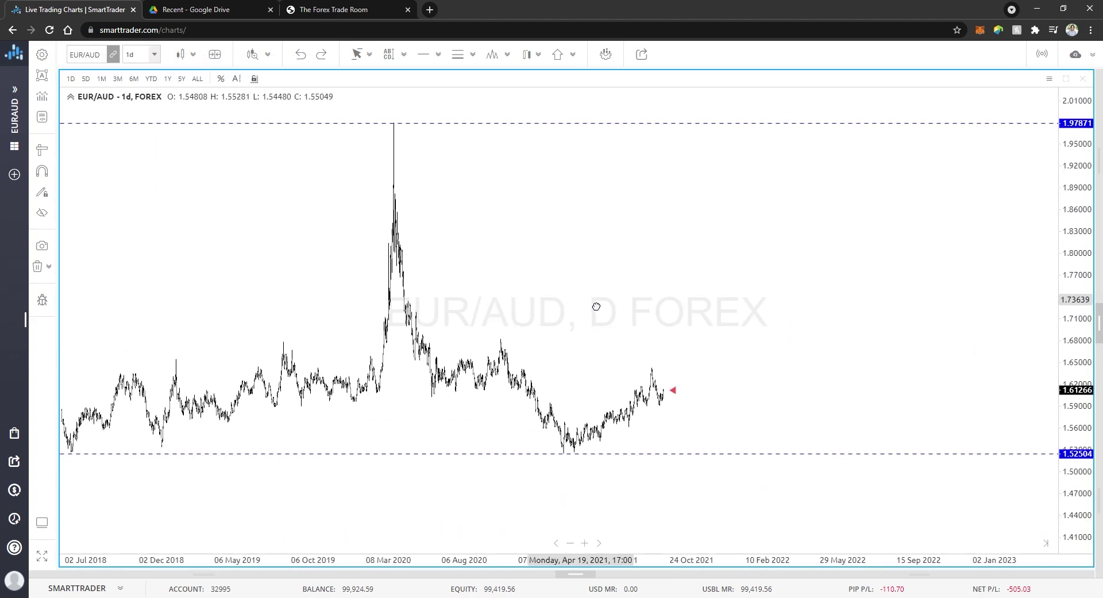
scroll(735, 350, "up", 2)
scroll(736, 350, "up", 3)
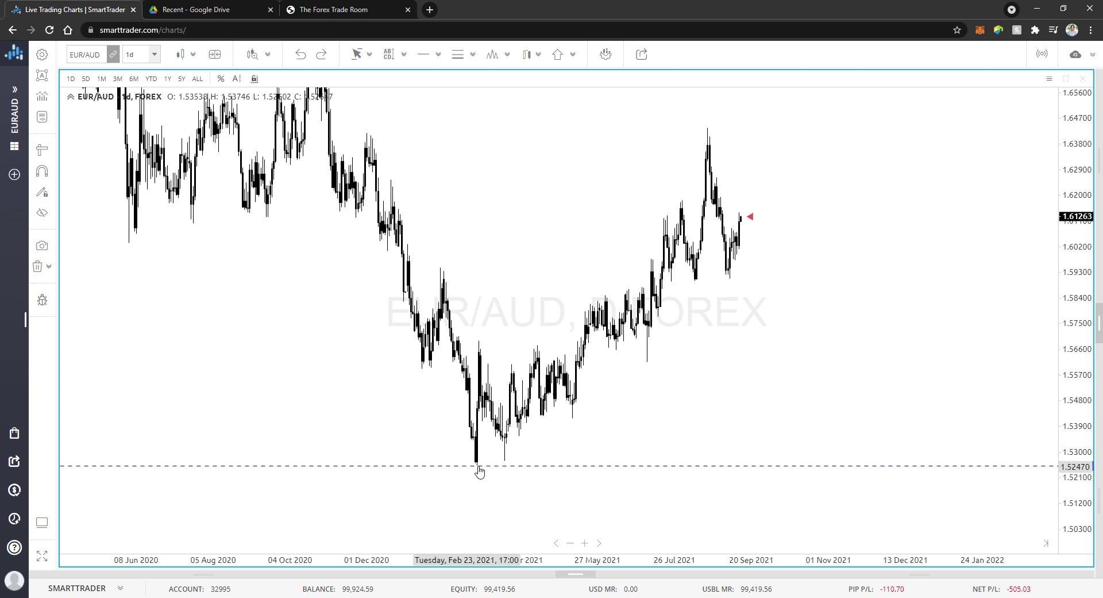
left_click(479, 466)
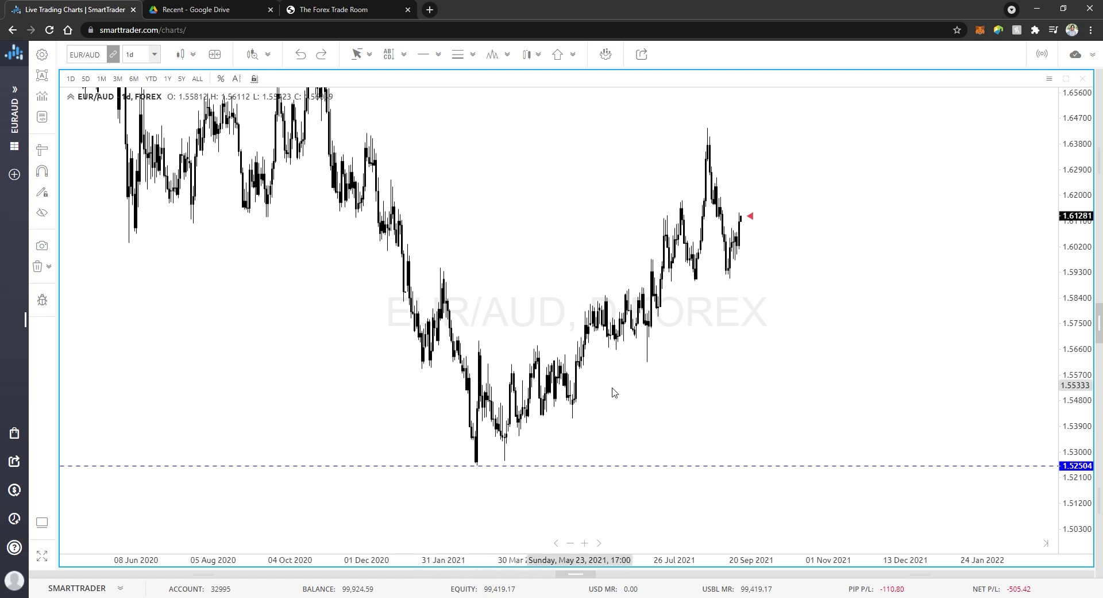
Step: Draw a horizontal line at the swing high just after the 2021 low, 1.56925, and apply the saved Daily style
left_click(424, 54)
left_click(559, 340)
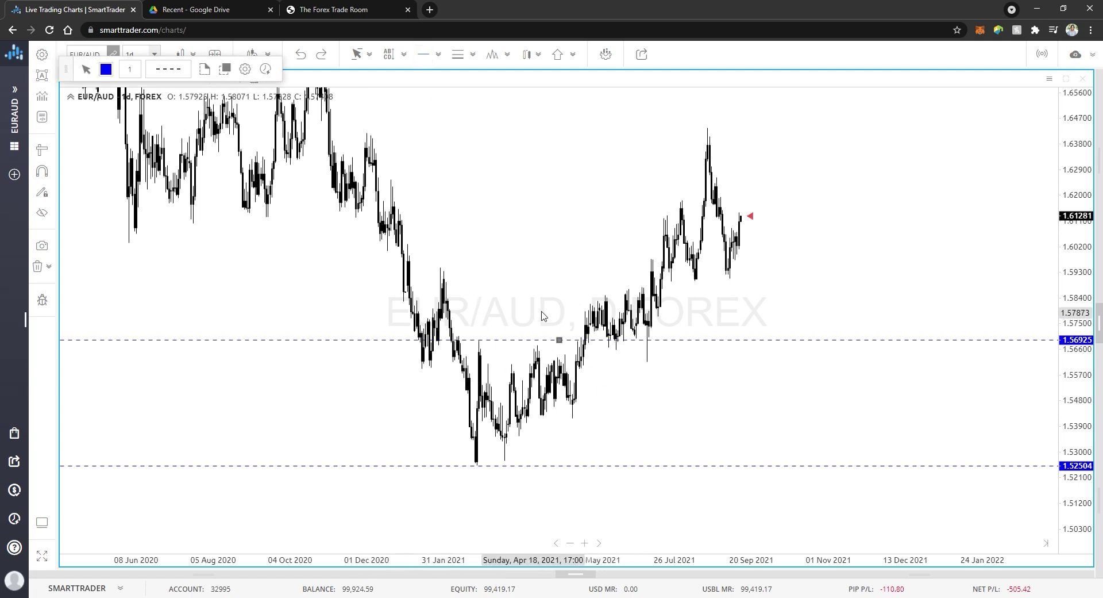
left_click(211, 74)
left_click(132, 144)
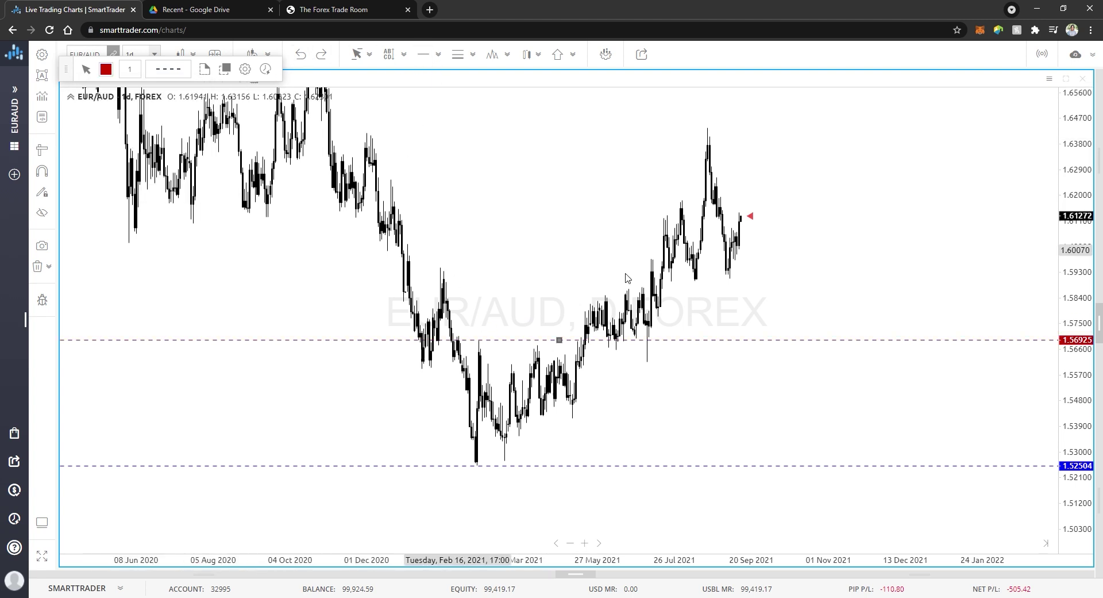
Step: Draw a horizontal line at the October 2020 swing high, 1.68298, and apply the saved Weekly style
scroll(840, 259, "down", 3)
left_click_drag(835, 318, 723, 273)
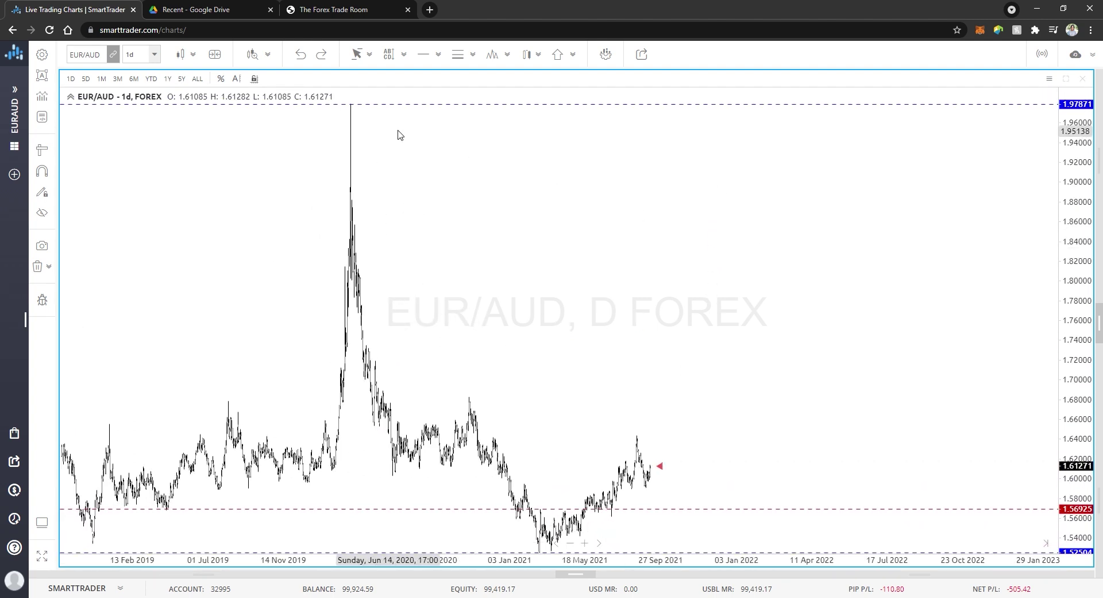
right_click(450, 105)
left_click(453, 144)
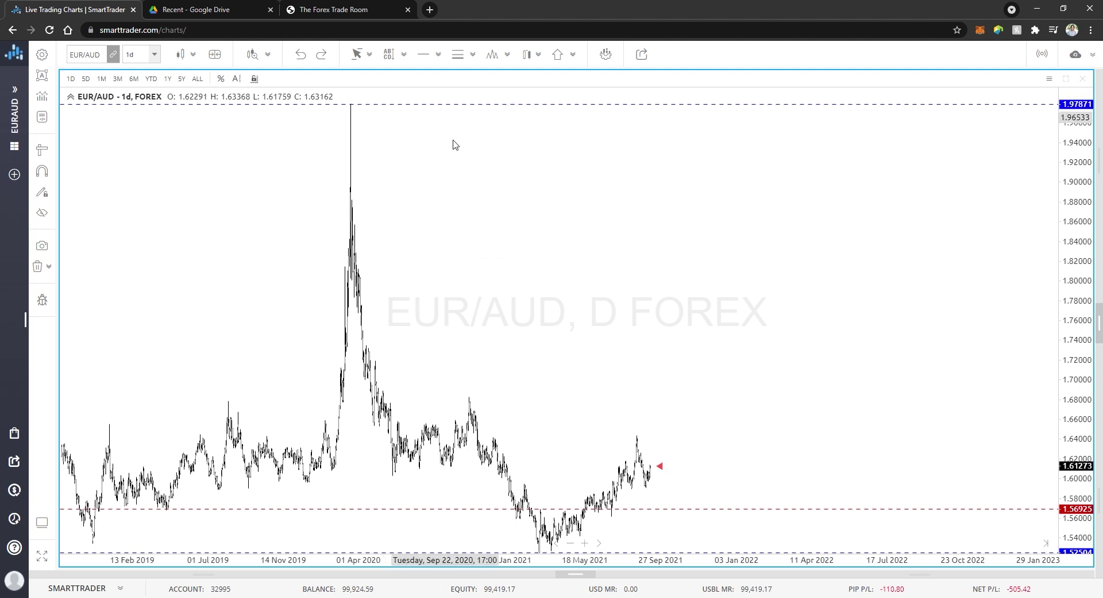
right_click(459, 389)
left_click(472, 382)
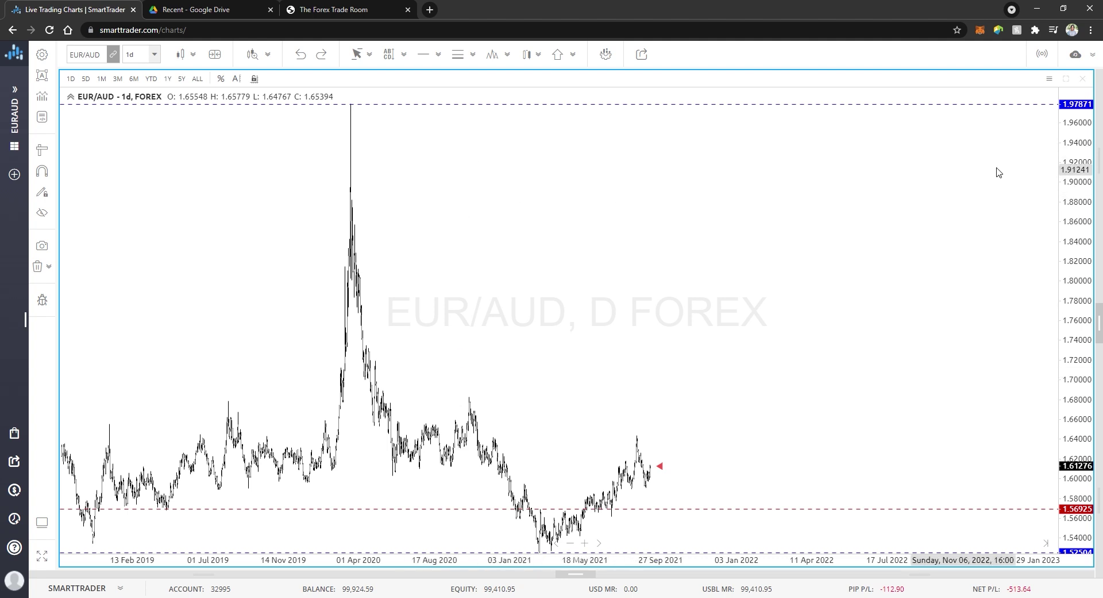
mouse_move(1068, 270)
left_mouse_down()
mouse_move(1068, 303)
mouse_move(1068, 282)
left_mouse_up()
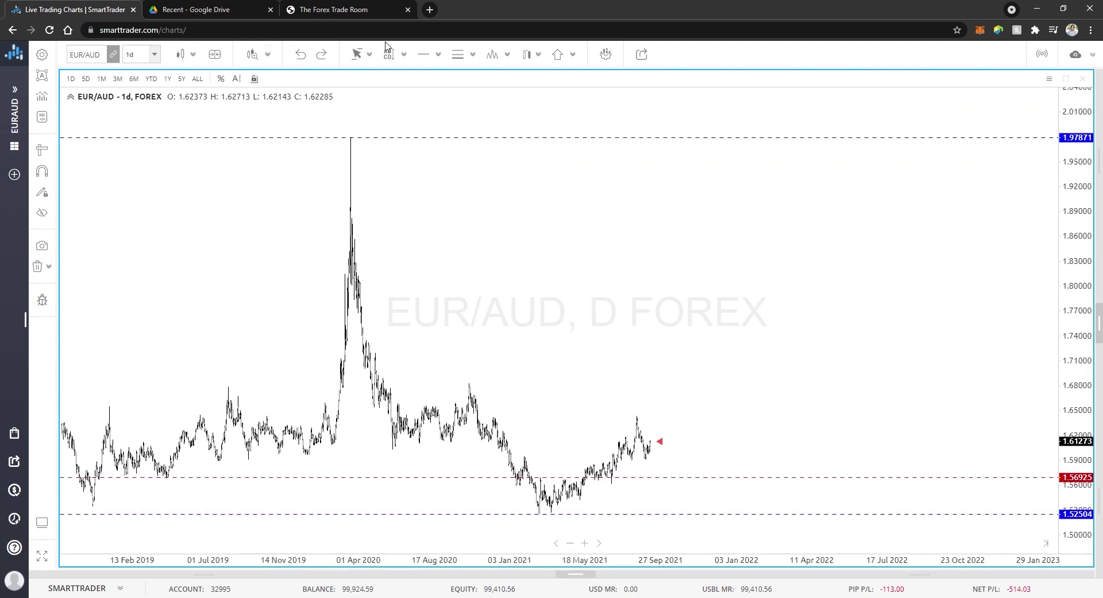
left_click(423, 58)
left_click(385, 358)
mouse_move(409, 365)
left_mouse_down()
mouse_move(422, 387)
mouse_move(397, 312)
left_mouse_up()
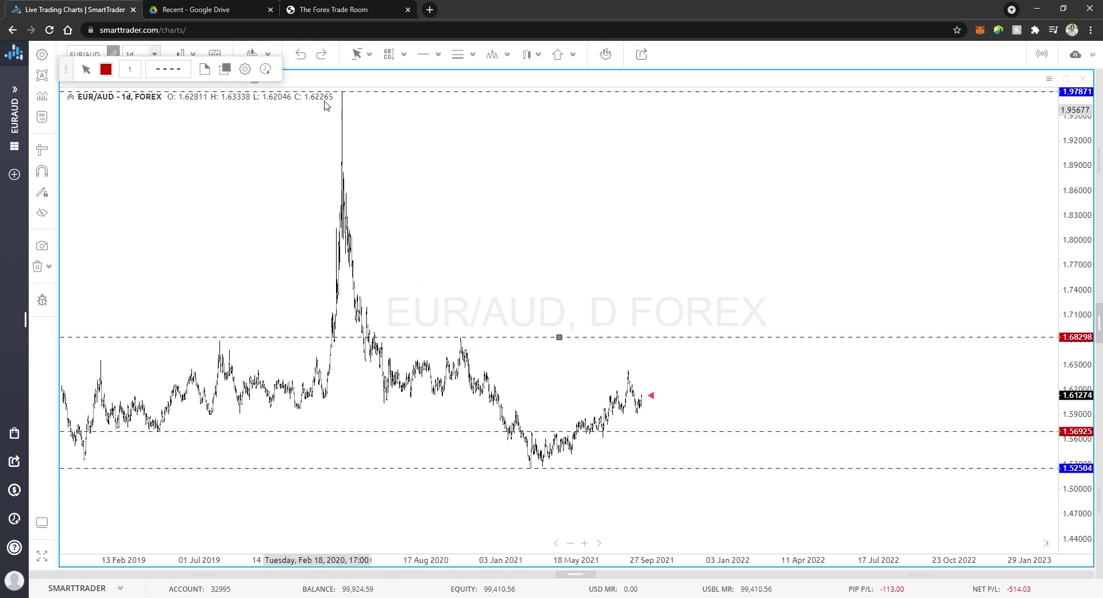
left_click(204, 71)
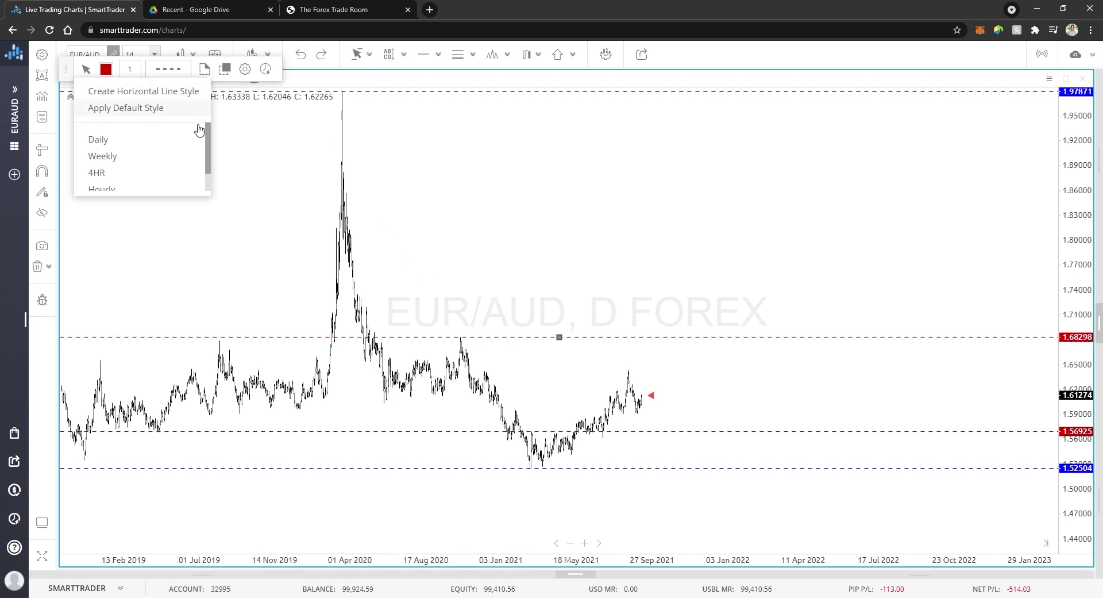
left_click(120, 144)
left_click(589, 262)
Step: Draw a horizontal line at the August 2021 swing high, 1.64331, and apply the saved Daily style
scroll(600, 287, "down", 5)
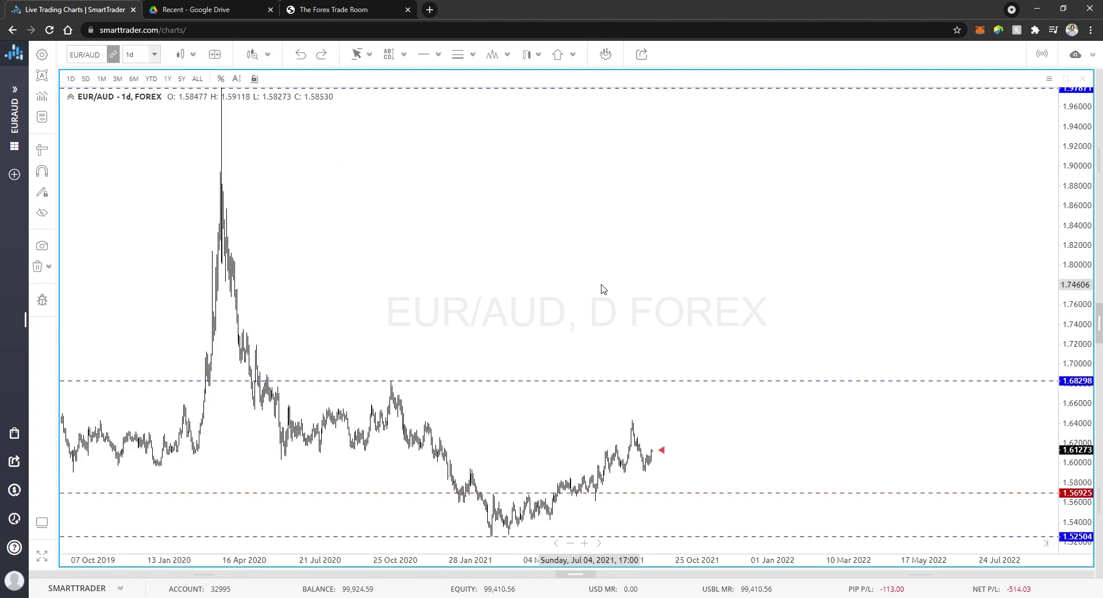
left_click_drag(705, 465, 567, 365)
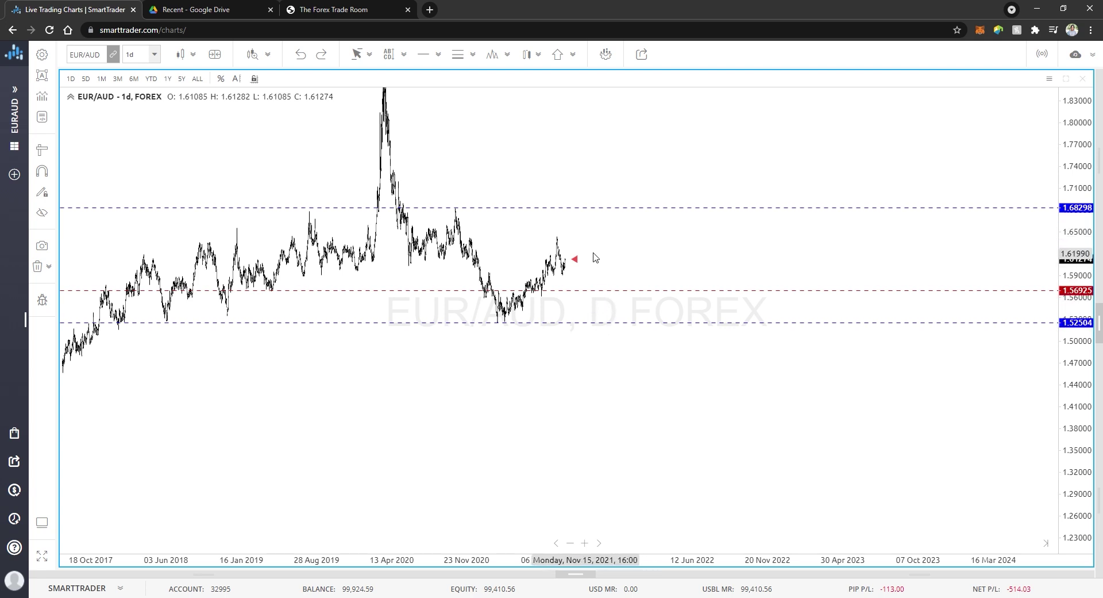
scroll(595, 257, "up", 5)
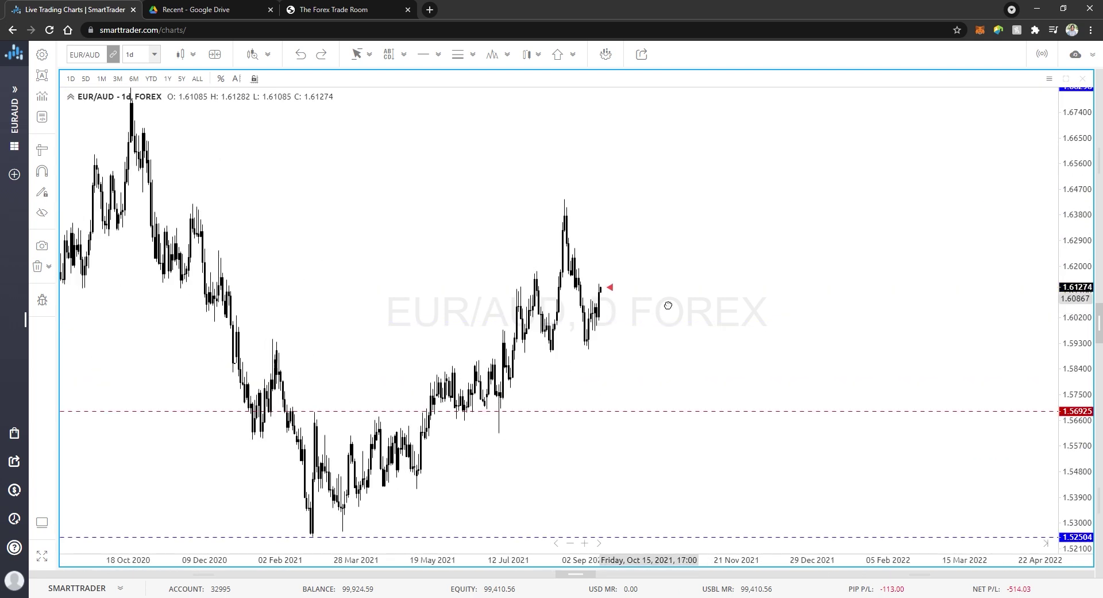
left_click_drag(668, 306, 638, 305)
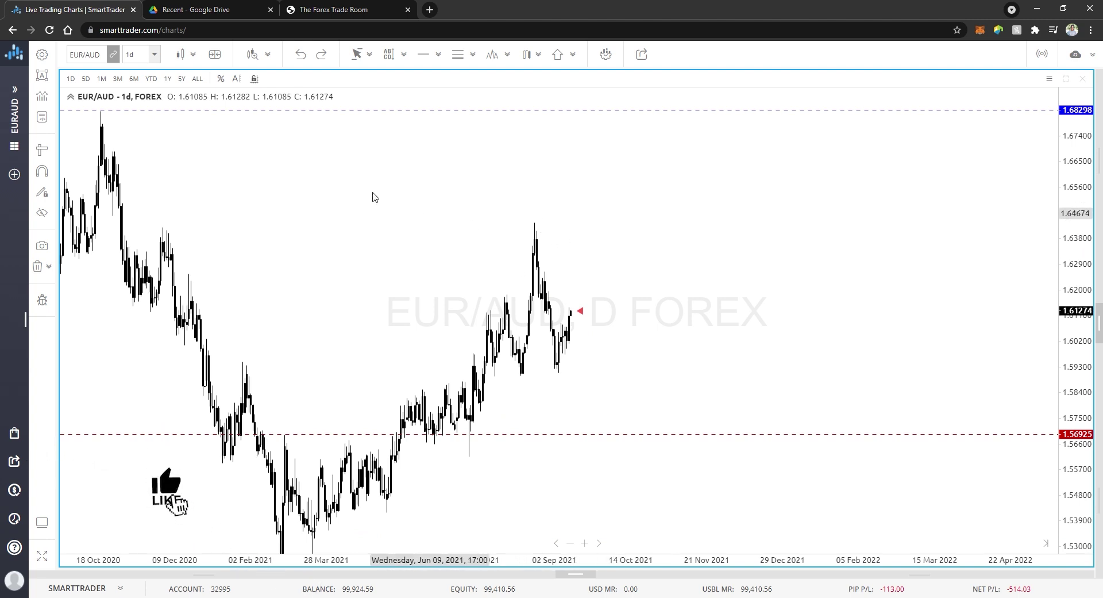
left_click(427, 55)
left_click(563, 223)
left_click_drag(652, 282, 645, 226)
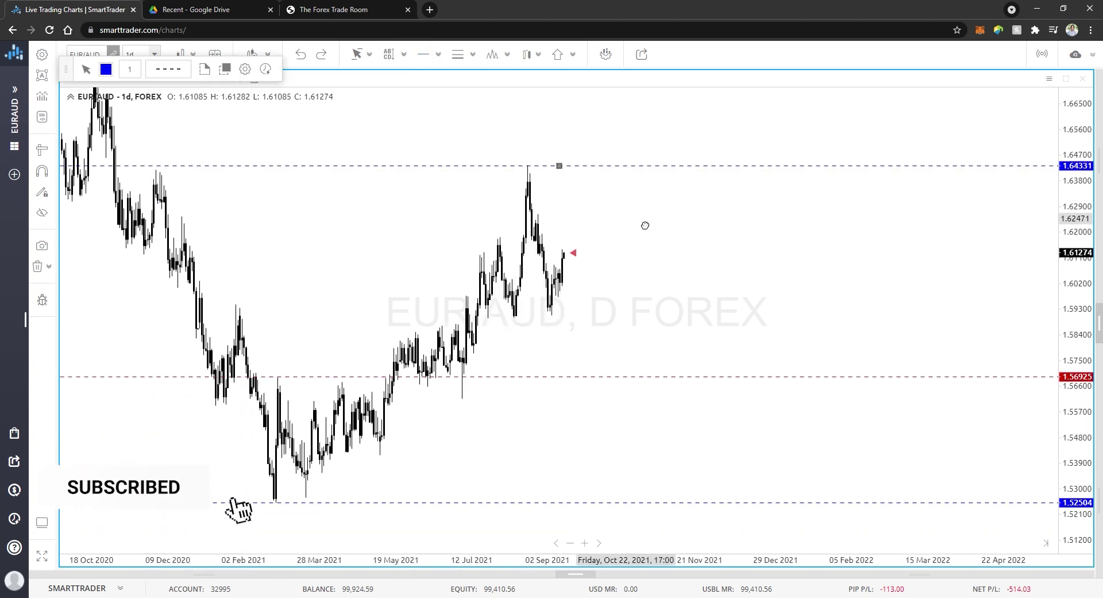
left_click(645, 225)
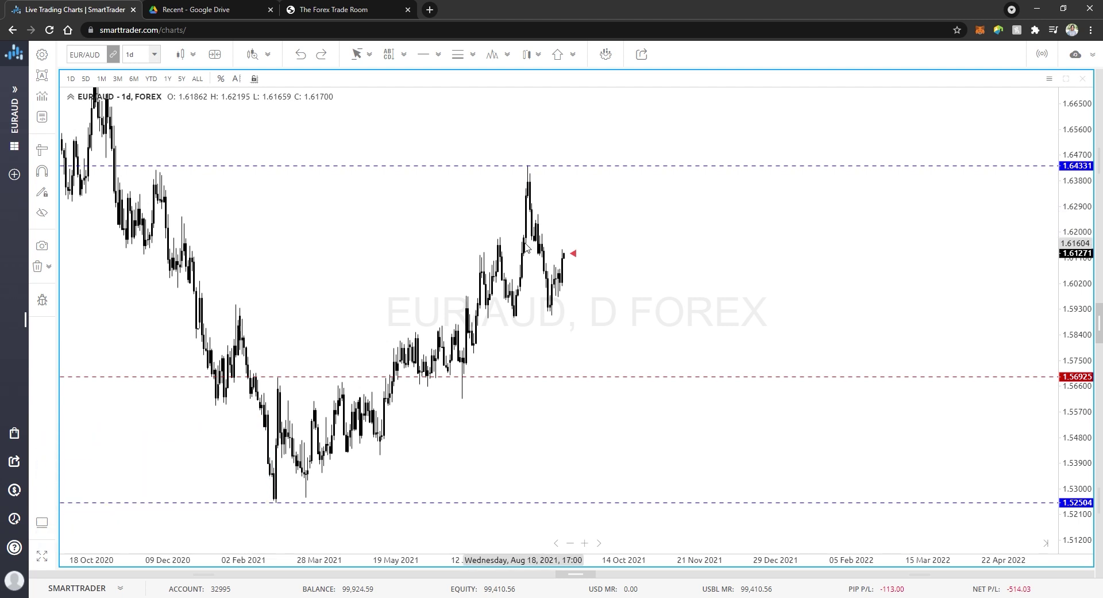
left_click(559, 166)
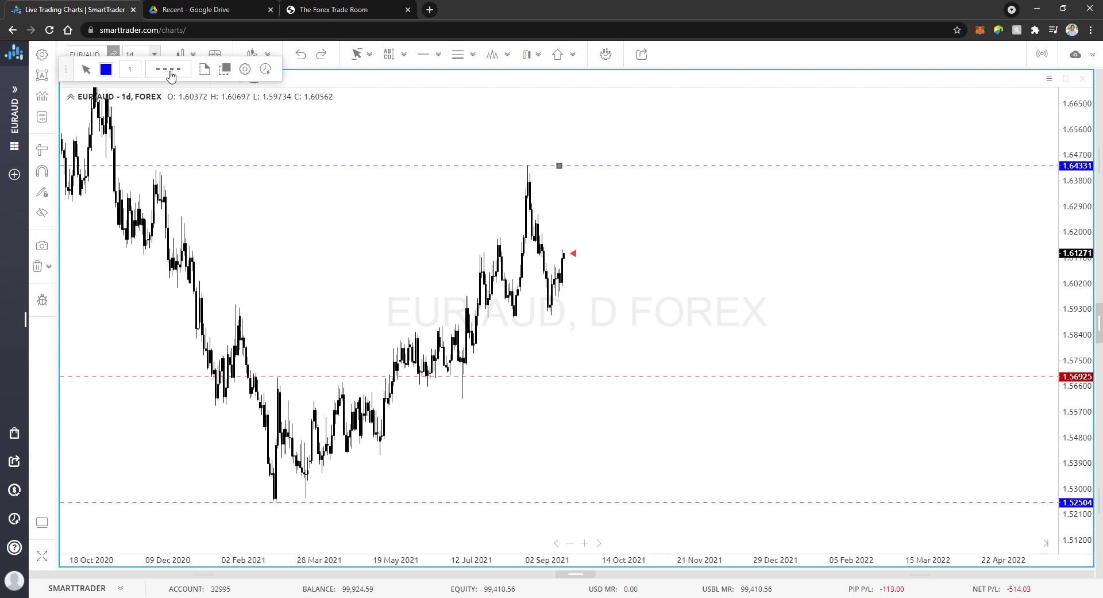
left_click(204, 70)
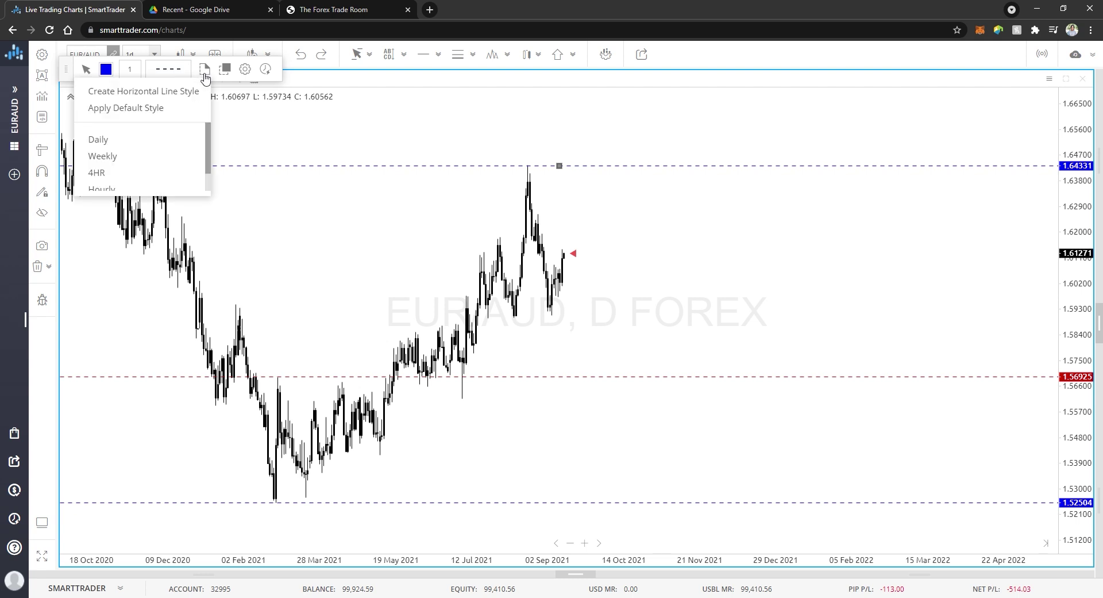
left_click(157, 144)
left_click(642, 286)
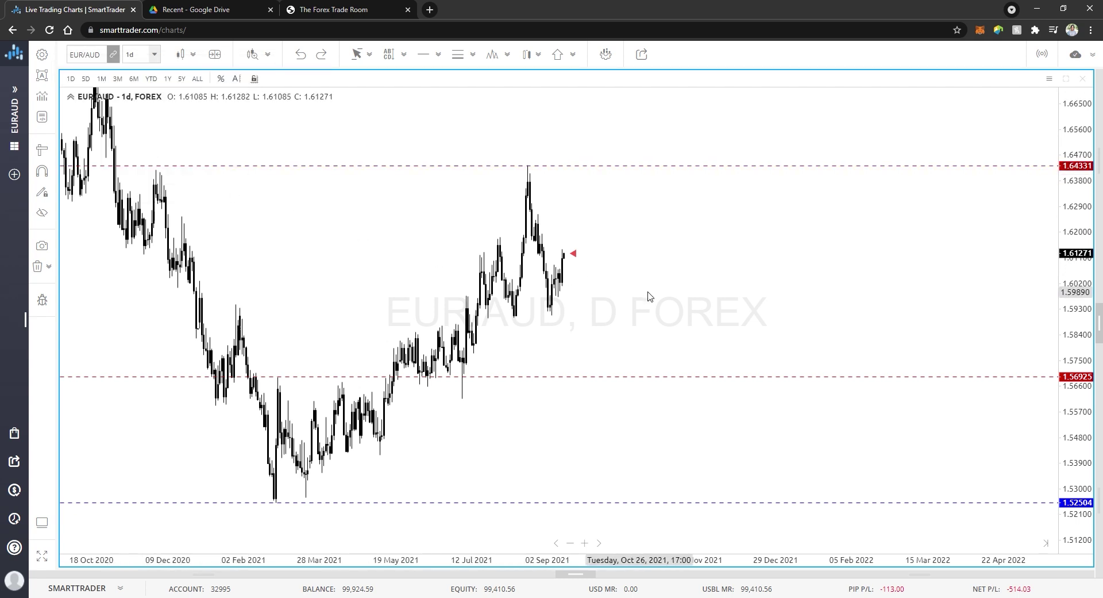
Step: Switch the chart to the 4 hours timeframe and bring the latest price action into view
scroll(623, 297, "down", 4)
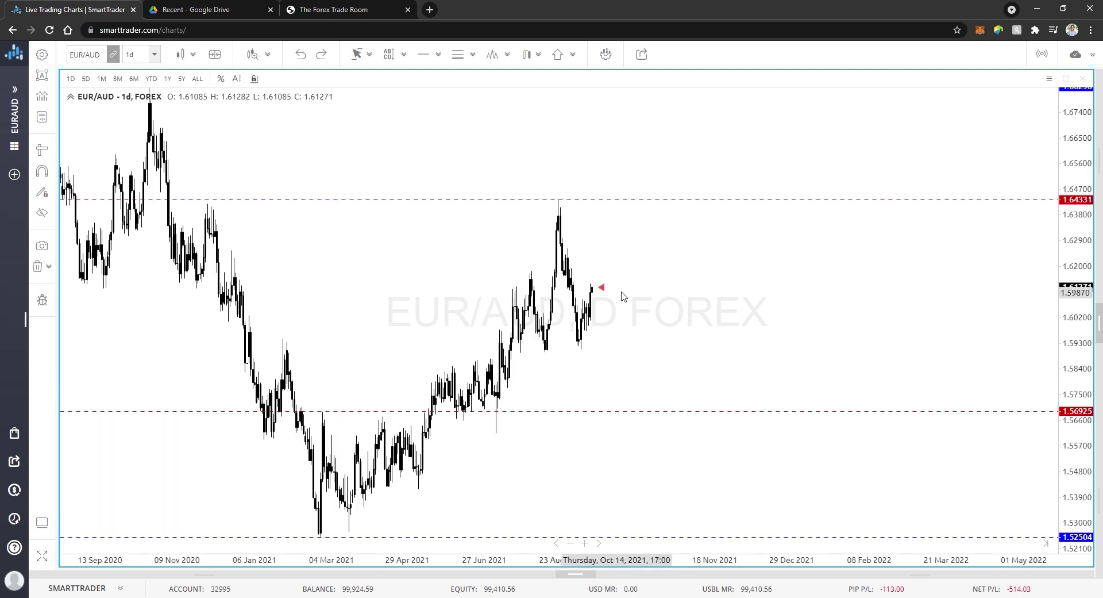
scroll(622, 296, "up", 2)
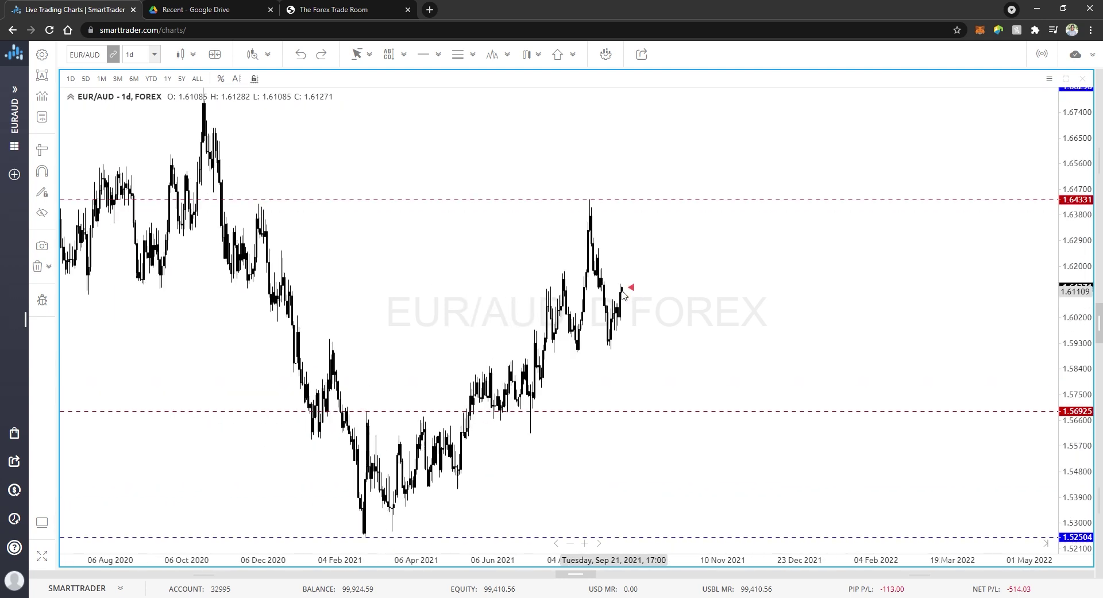
left_click(159, 56)
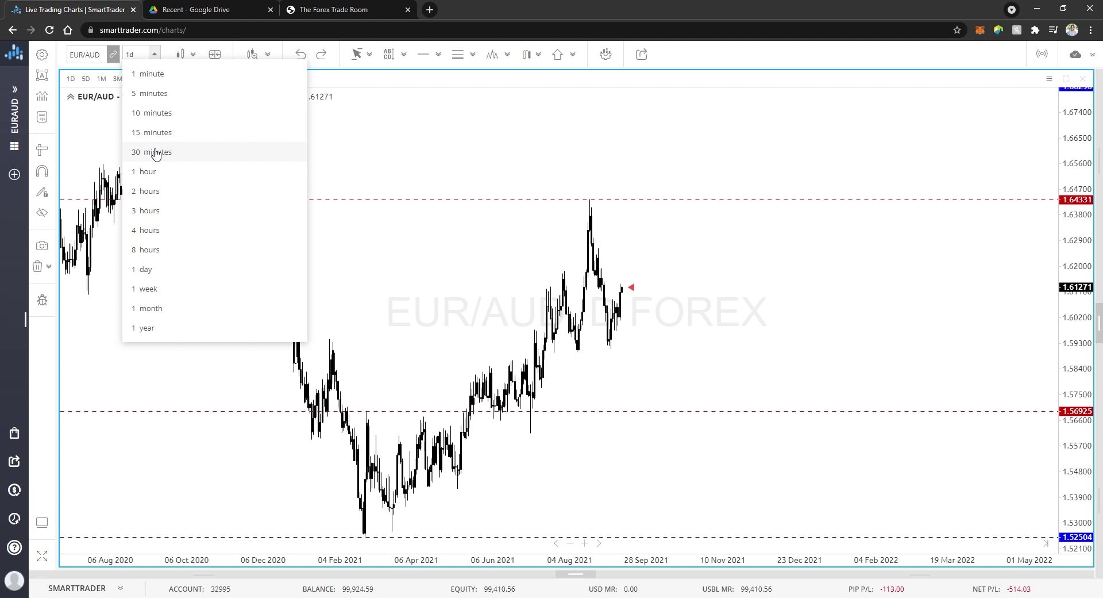
left_click(184, 231)
scroll(569, 279, "down", 6)
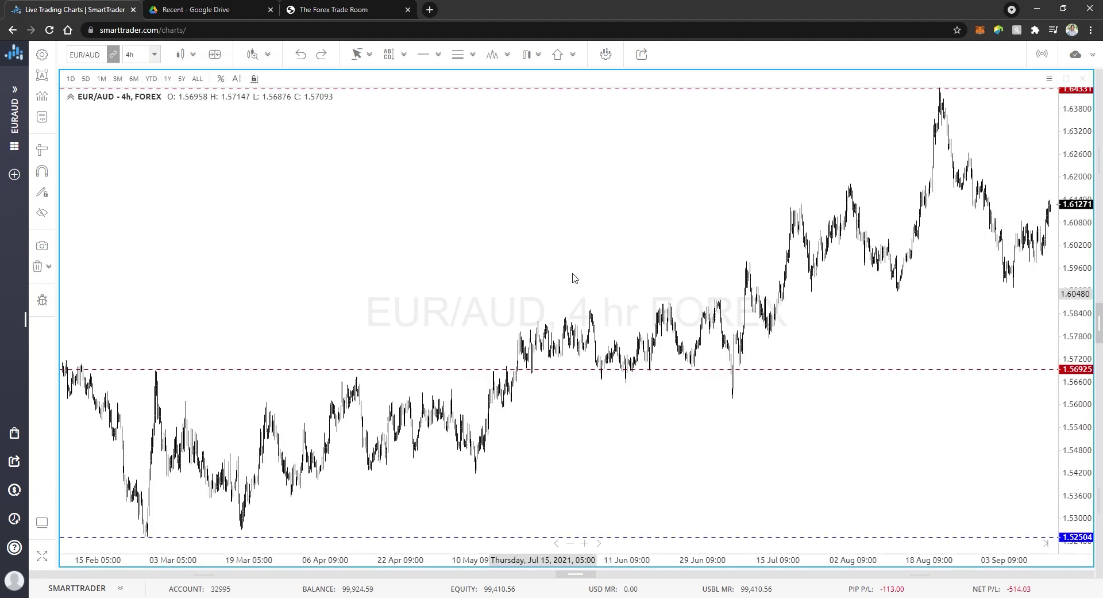
left_click_drag(801, 456, 588, 461)
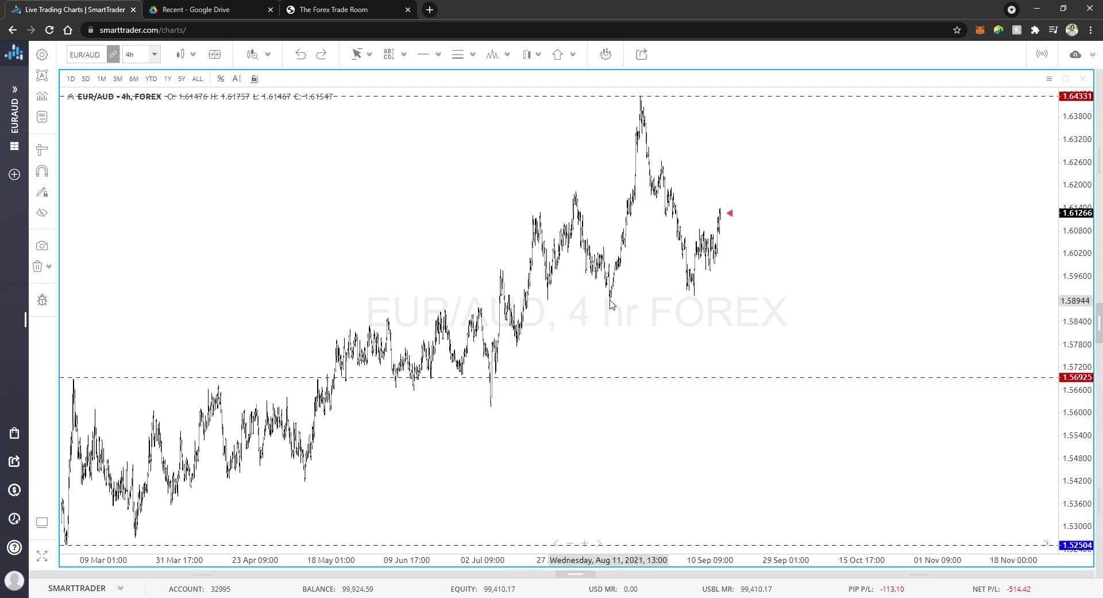
Step: Draw a horizontal line at the August 2021 swing low, 1.58944, and apply the saved 4HR style
left_click(424, 55)
left_click(554, 302)
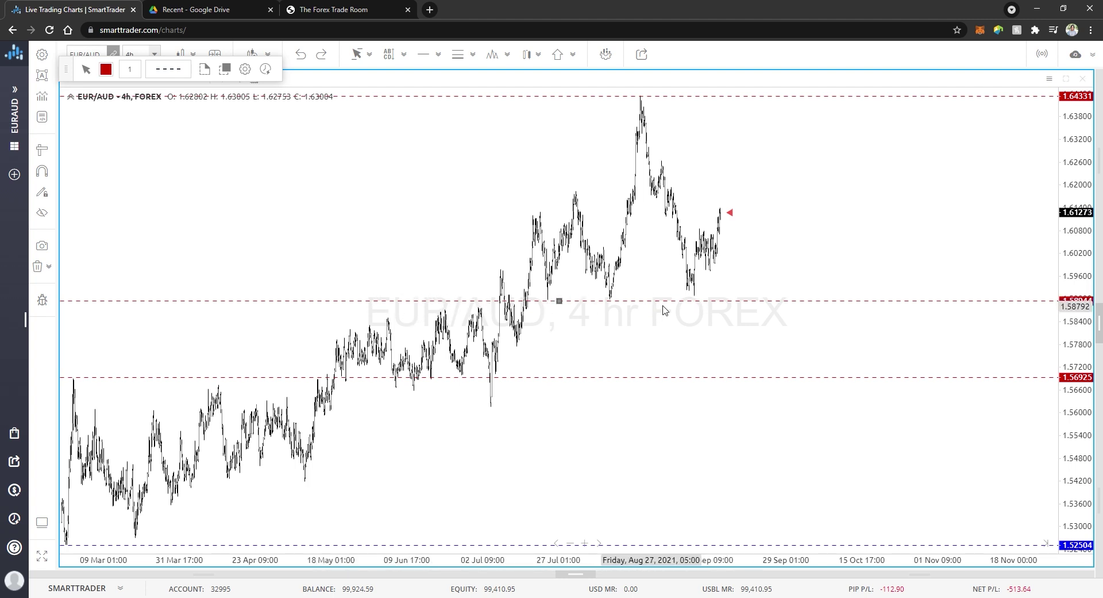
left_click(204, 69)
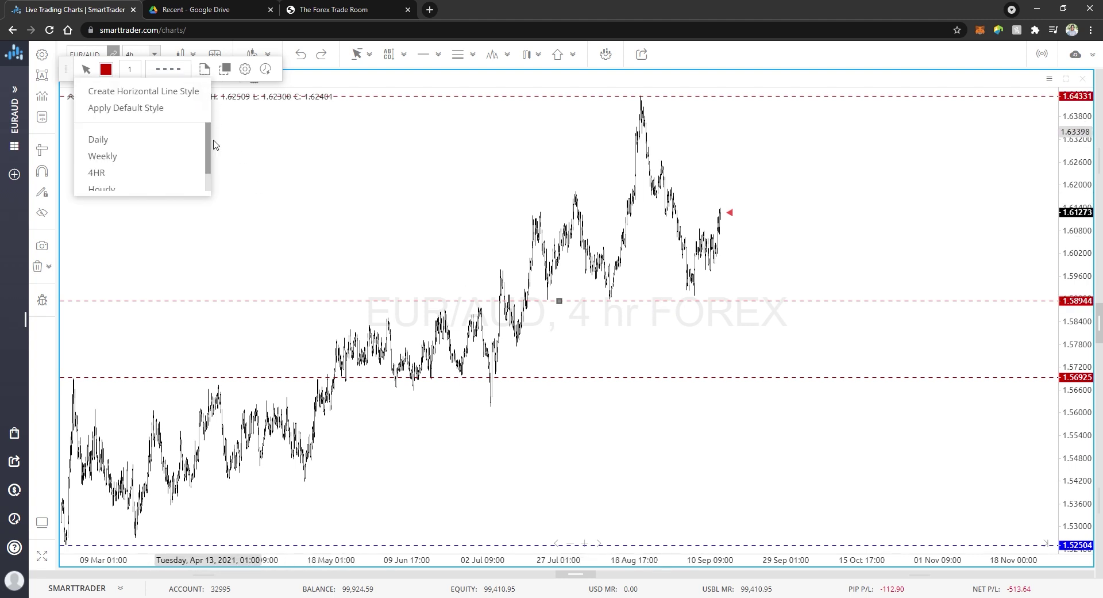
left_click(136, 180)
left_click(812, 244)
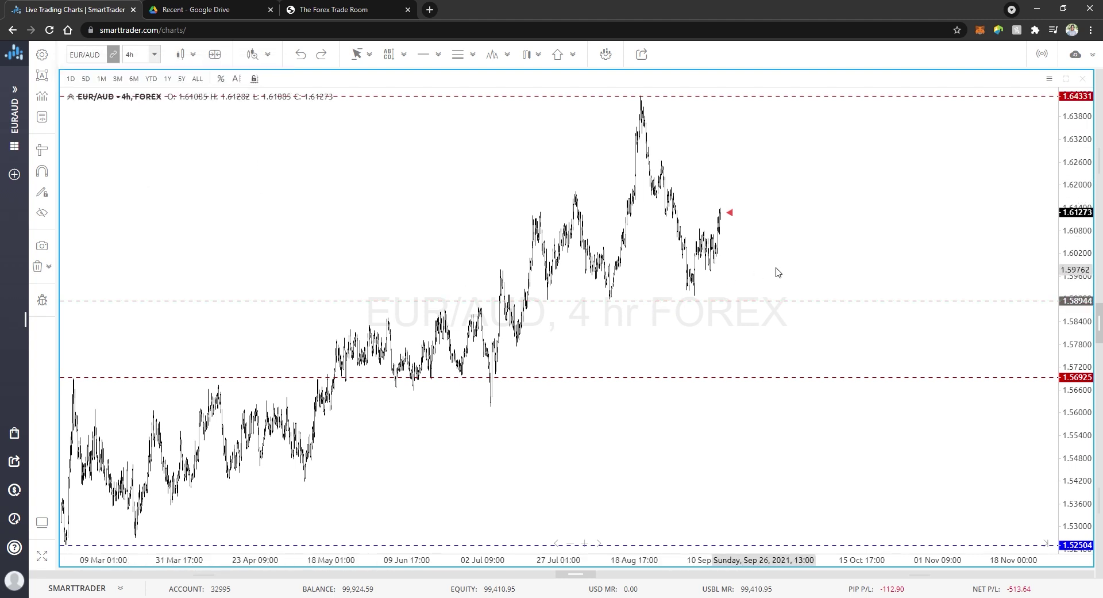
Step: Draw a 4-hour horizontal level at 1.62691, by the lower swing high following the August 2021 peak
left_click_drag(812, 244, 739, 347)
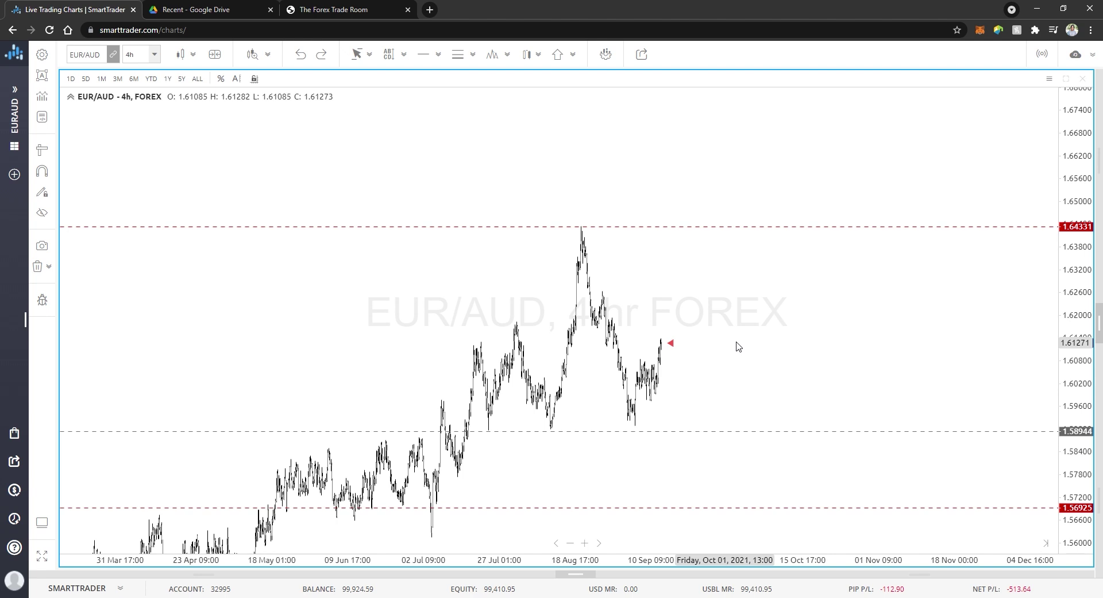
scroll(736, 345, "up", 3)
left_click_drag(773, 246, 784, 376)
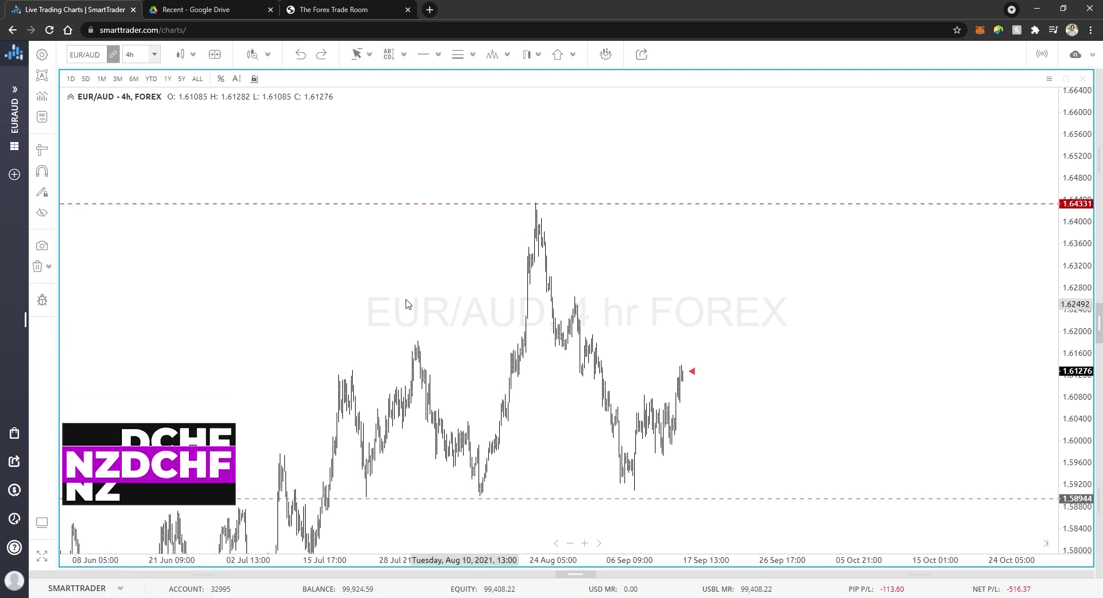
left_click(424, 55)
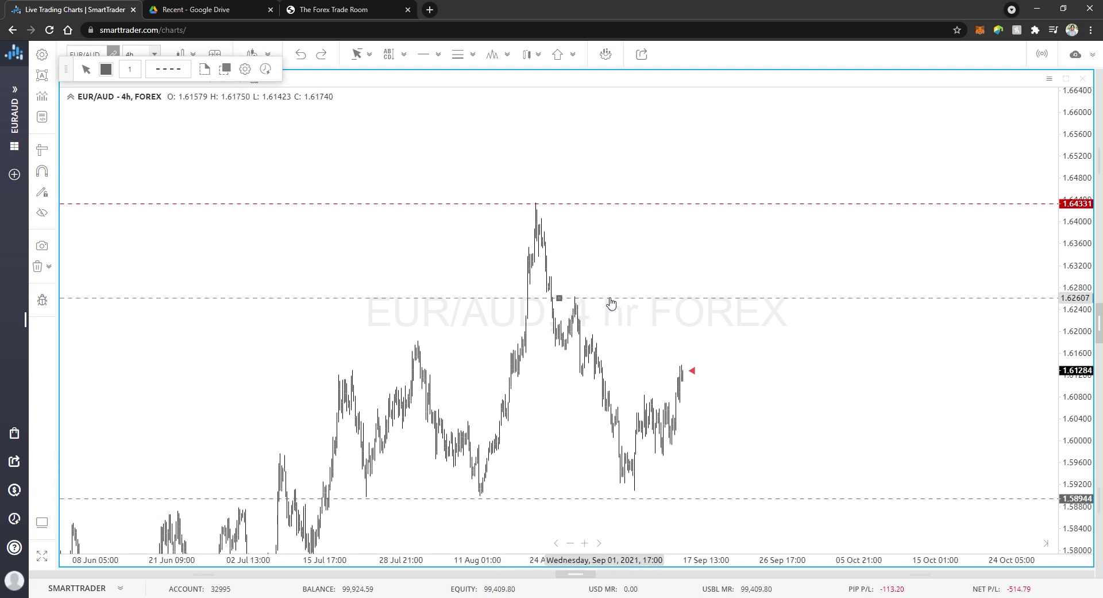
scroll(790, 382, "up", 3)
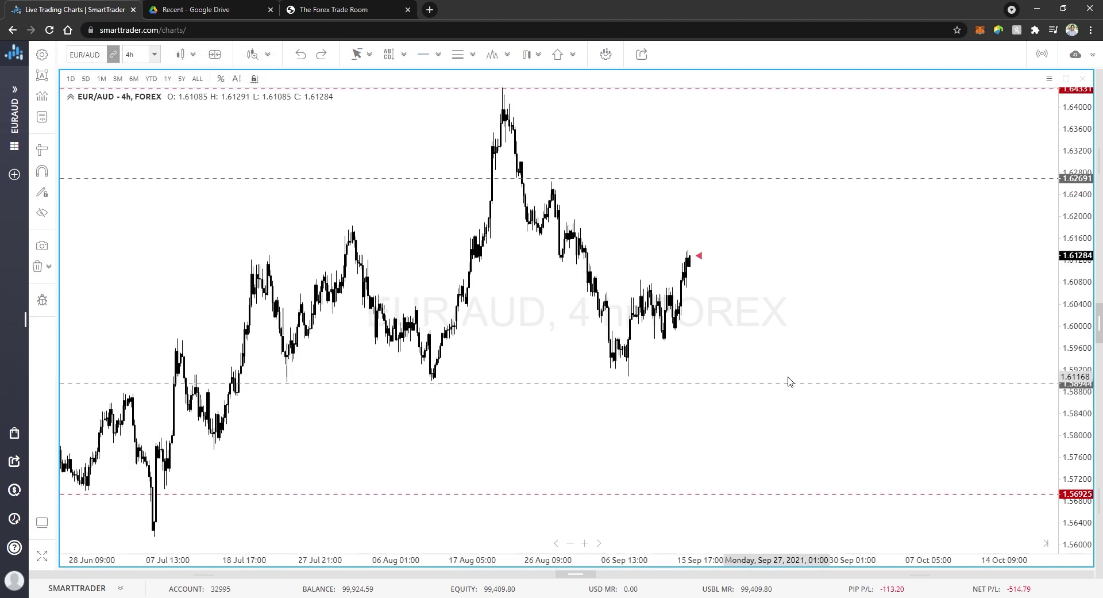
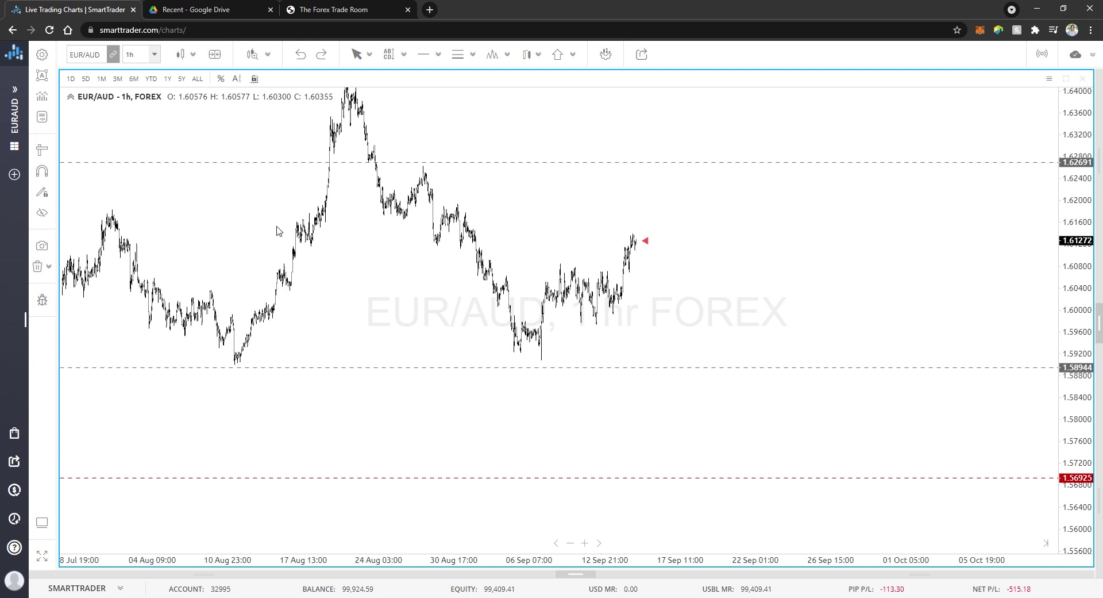
Step: Place a horizontal line at 1.60081 near the September 2021 consolidation lows and apply the saved Hourly style
left_click(426, 54)
left_click(547, 310)
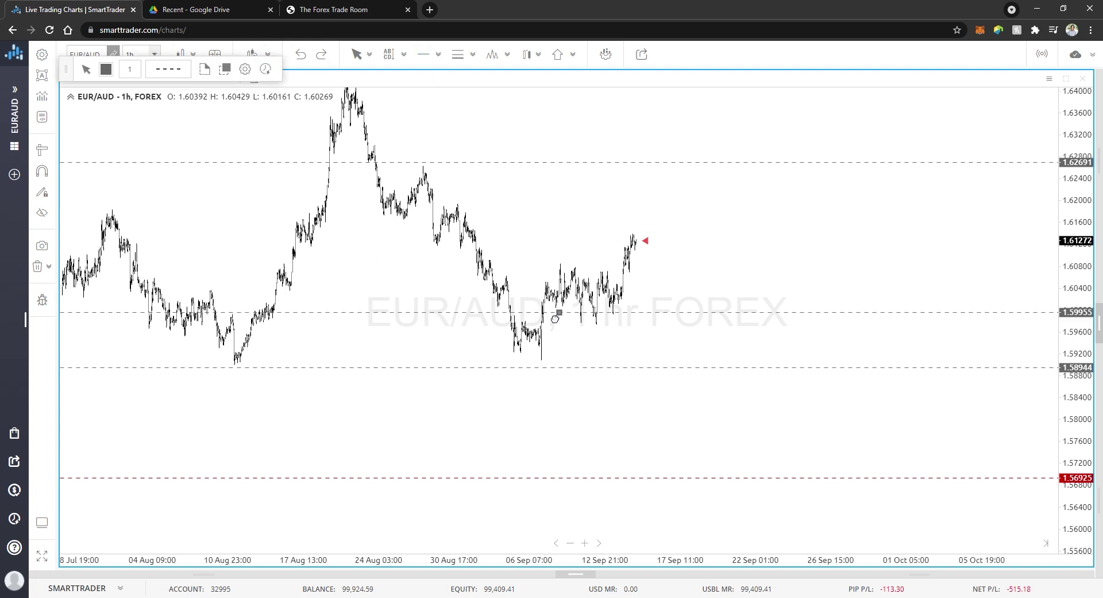
left_click_drag(585, 311, 584, 311)
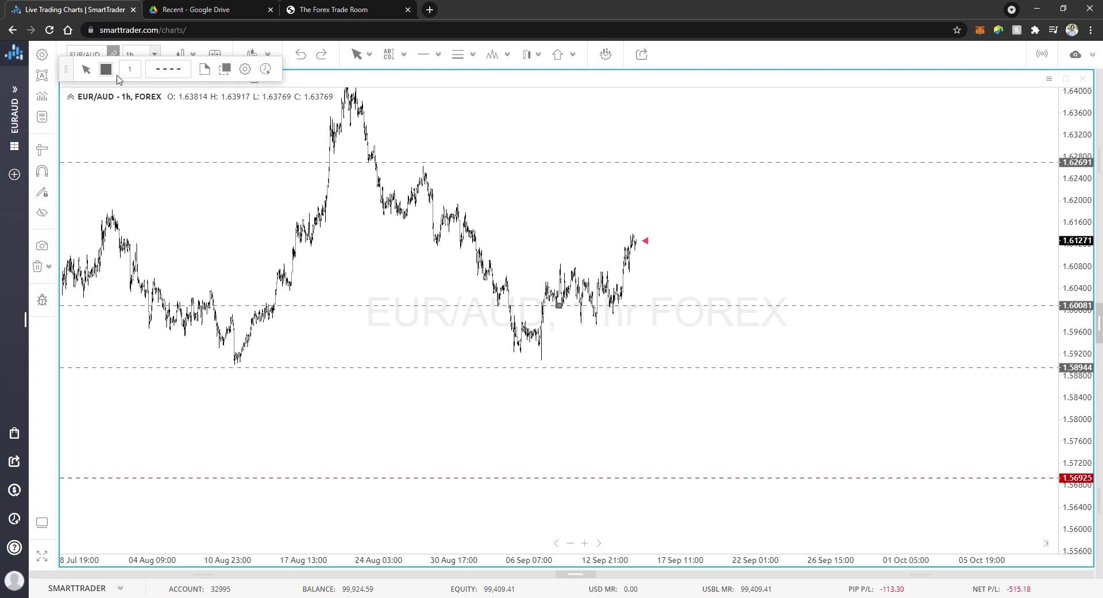
left_click(158, 72)
left_click(106, 69)
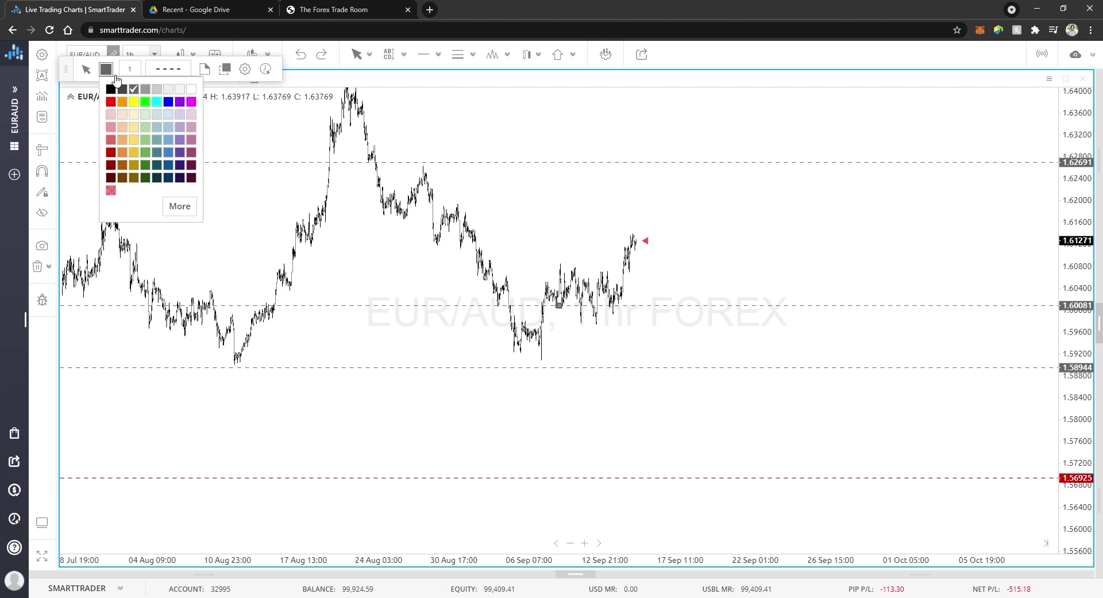
mouse_move(205, 70)
scroll(93, 169, "down", 1)
left_click(94, 169)
left_click(700, 252)
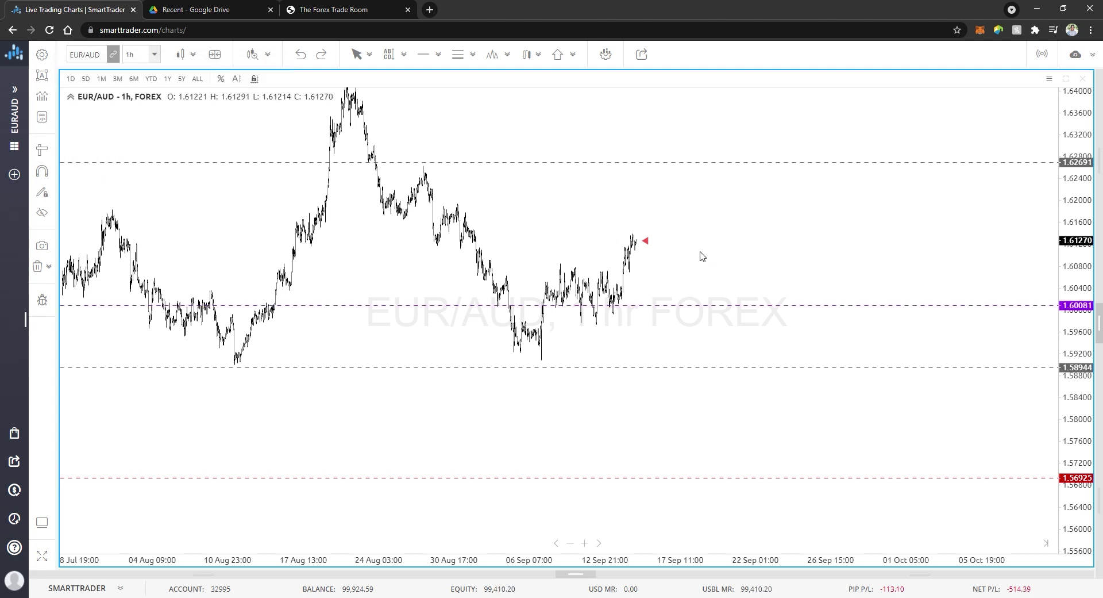
Step: Move the purple hourly level down to 1.59895, near the September 2021 consolidation lows
scroll(704, 252, "down", 3)
left_click_drag(240, 279, 364, 284)
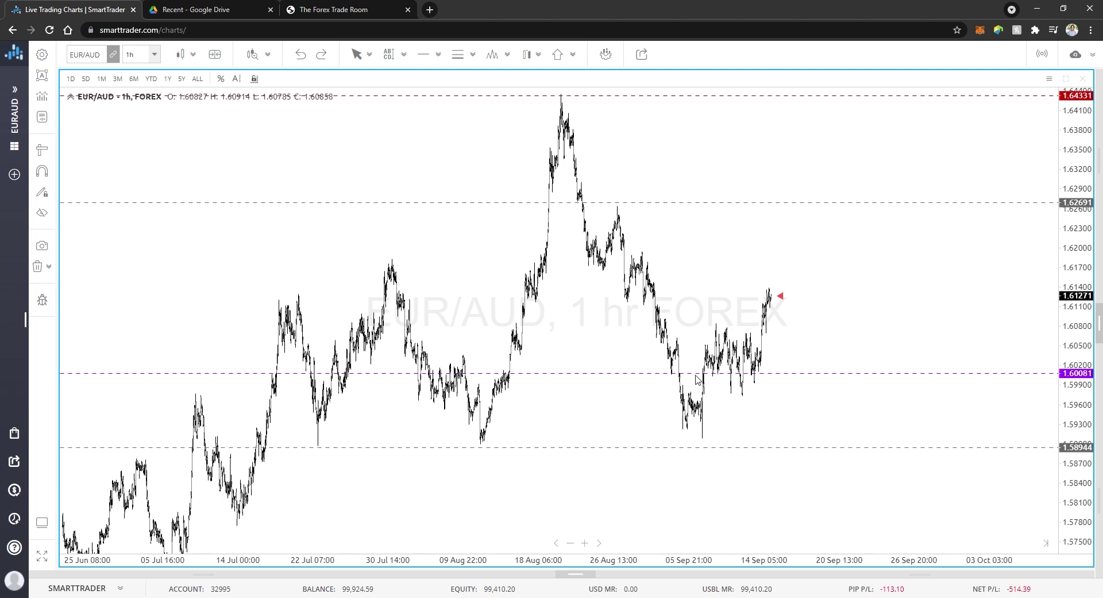
left_click_drag(626, 373, 635, 392)
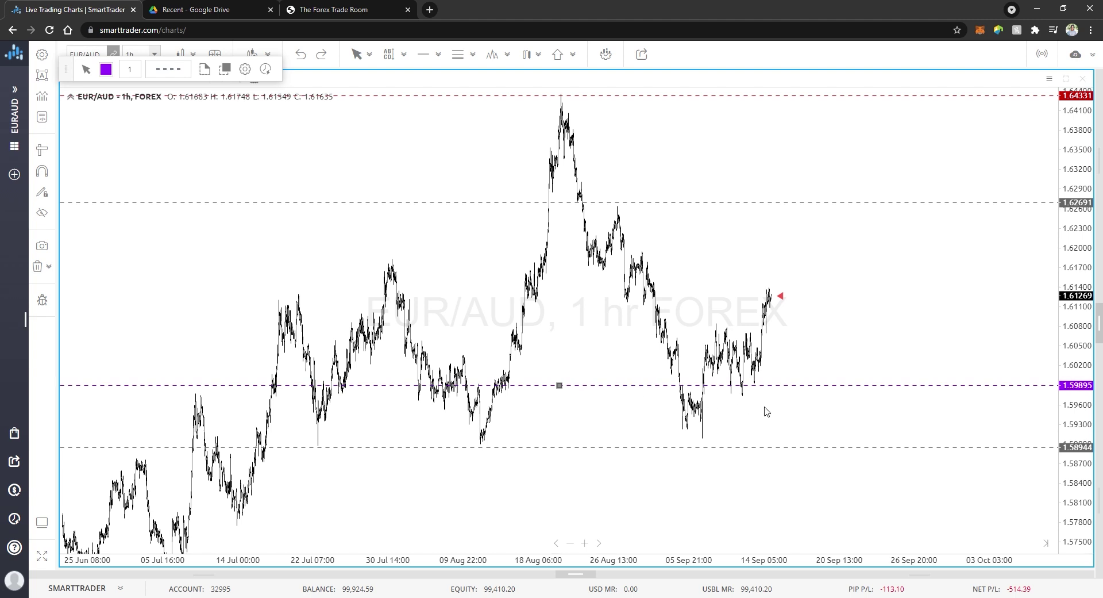
left_click(803, 426)
Step: Examine how price reacted around the lower hourly level, from the latest candles back to May 2021
scroll(803, 425, "up", 6)
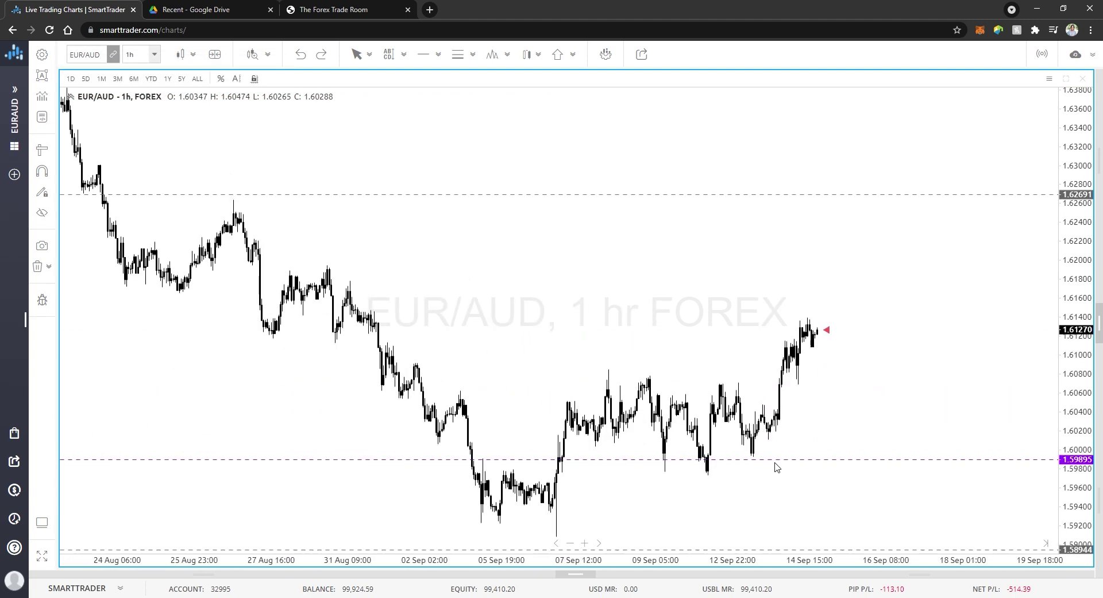
left_click_drag(831, 452, 845, 294)
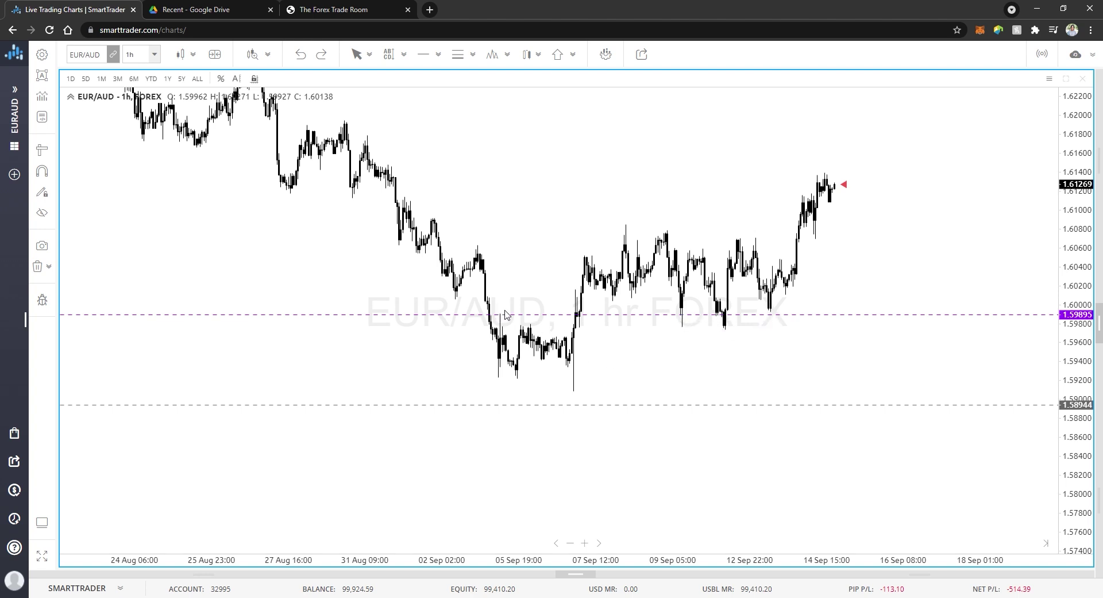
scroll(508, 351, "left", 10)
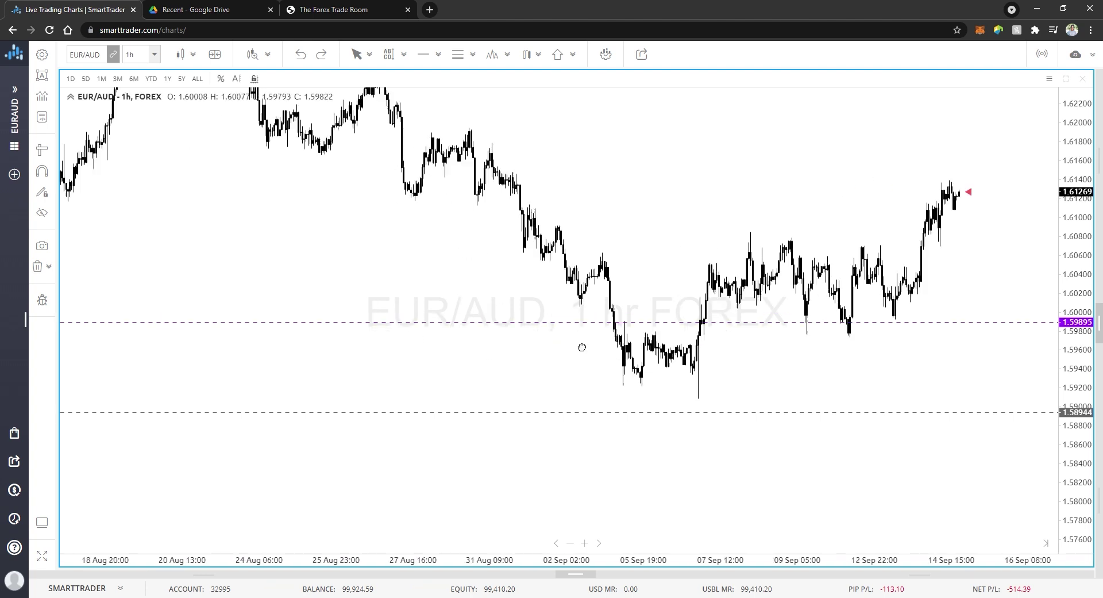
scroll(746, 345, "left", 2)
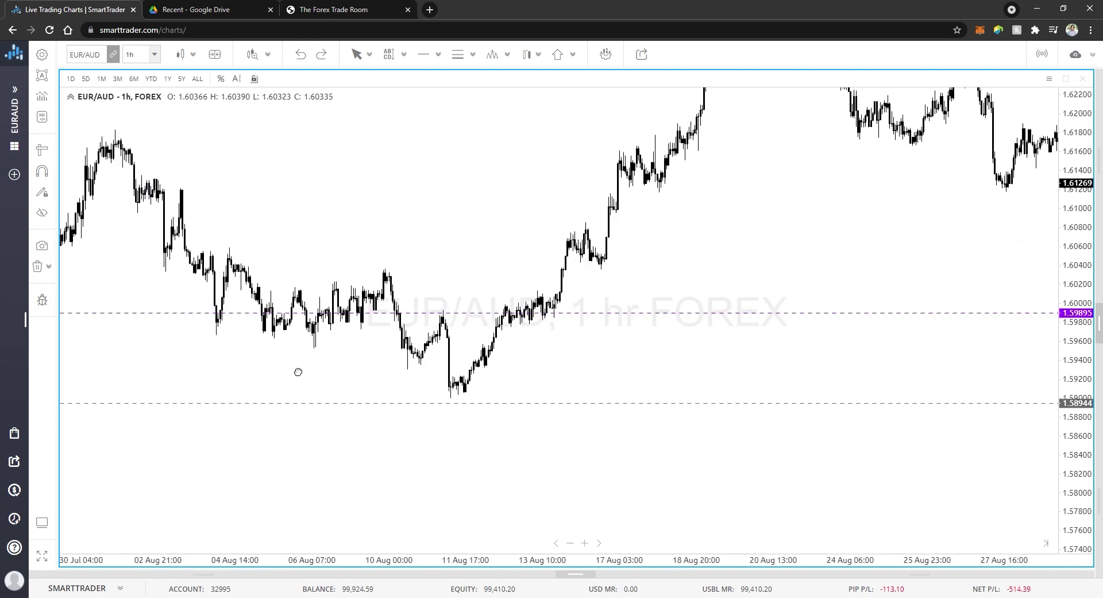
left_click_drag(249, 359, 722, 391)
left_click_drag(442, 414, 479, 414)
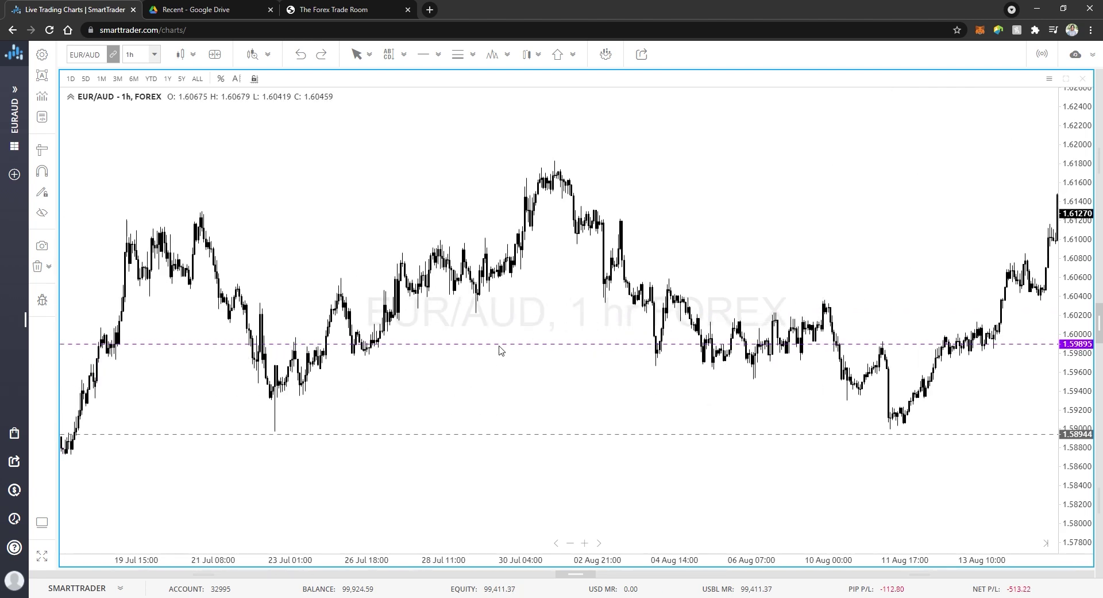
scroll(490, 367, "down", 5)
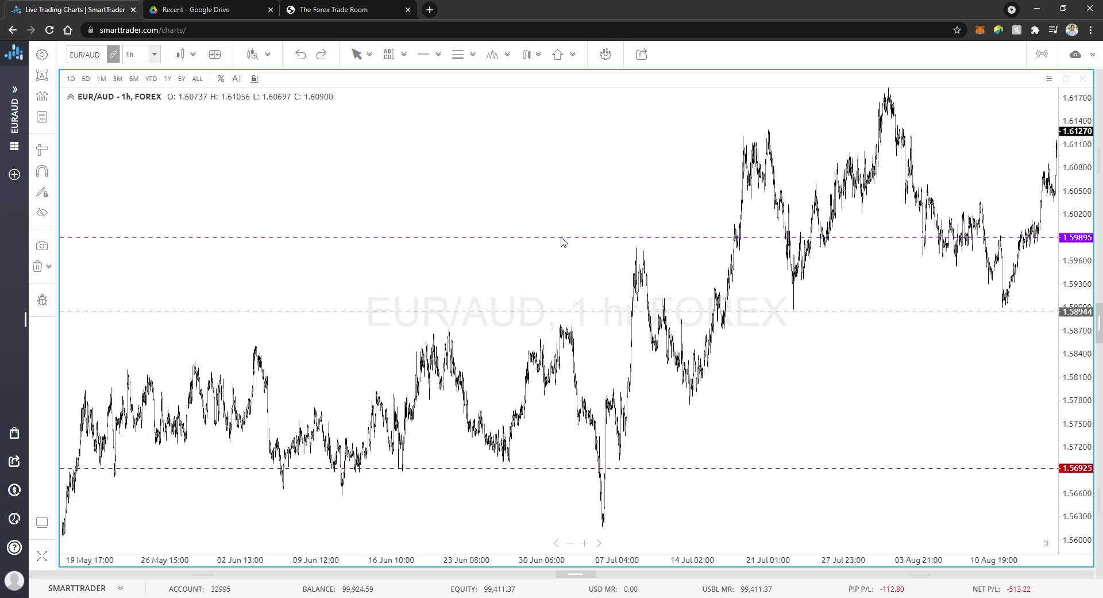
left_click_drag(862, 444, 389, 509)
left_click_drag(685, 266, 602, 386)
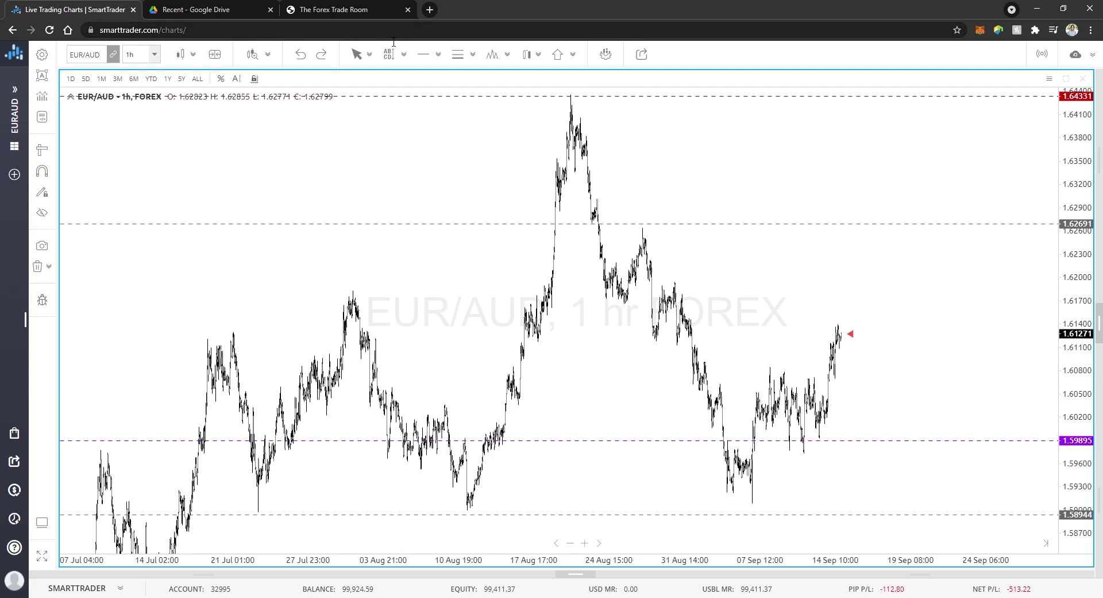
Step: Draw a second hourly horizontal line at 1.61919, on the lower swing high around the end of August 2021
left_click(423, 54)
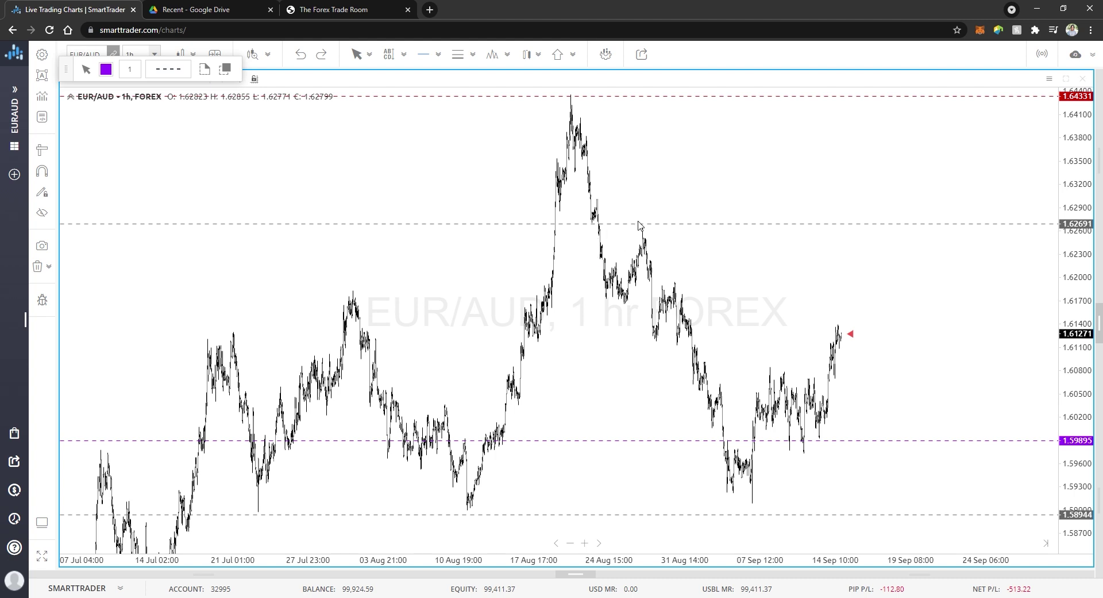
left_click(673, 282)
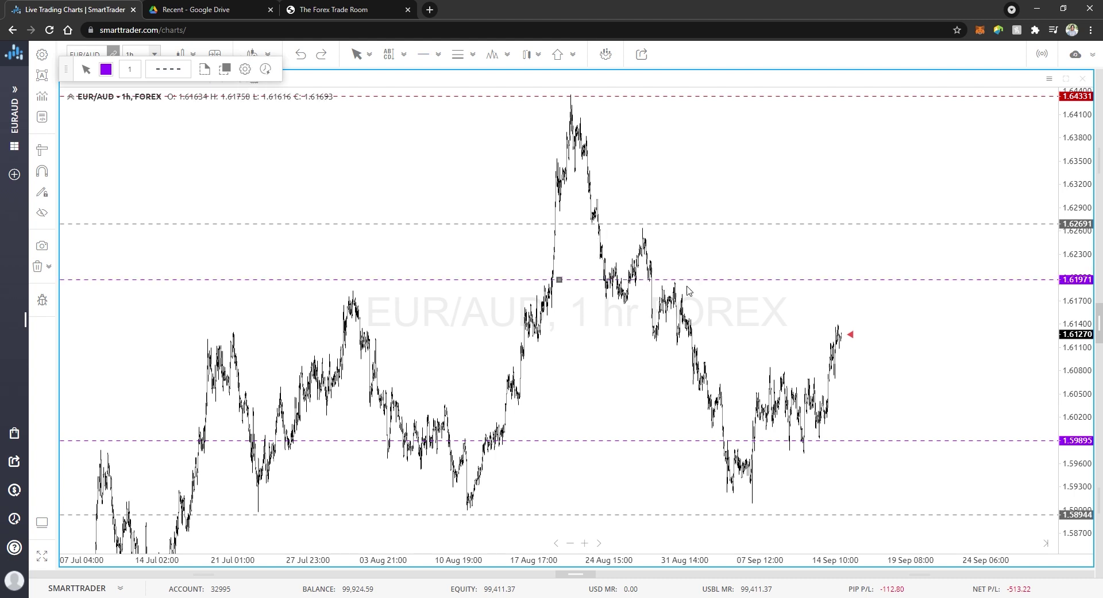
left_click_drag(703, 286, 708, 293)
left_click(799, 333)
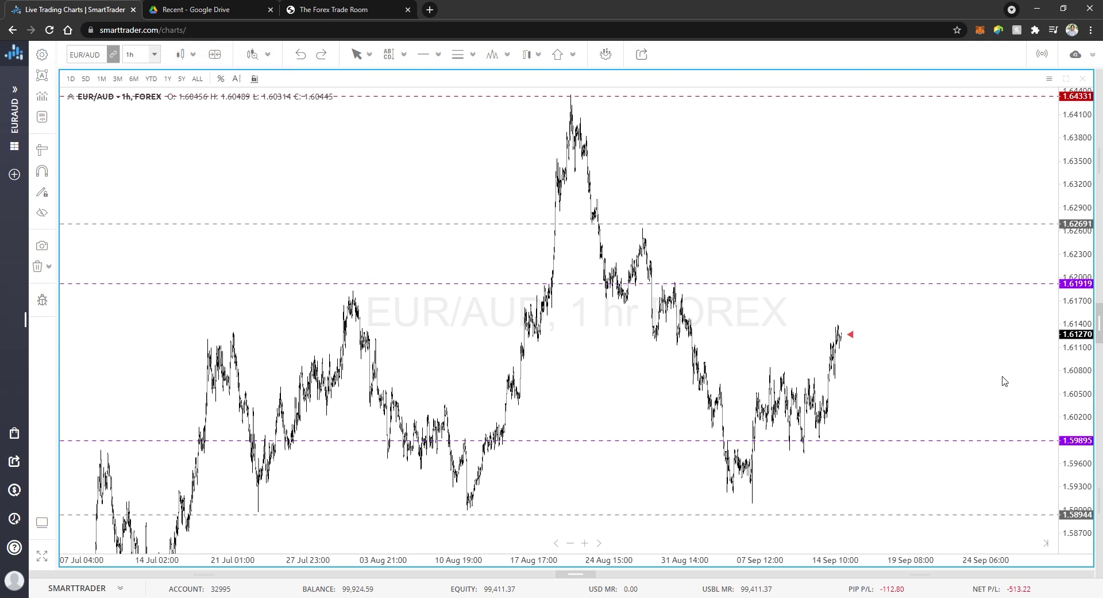
Step: Switch the chart to the 1 week timeframe and bring the 2020 swing high and latest price into view
scroll(1005, 381, "up", 5)
scroll(973, 373, "down", 5)
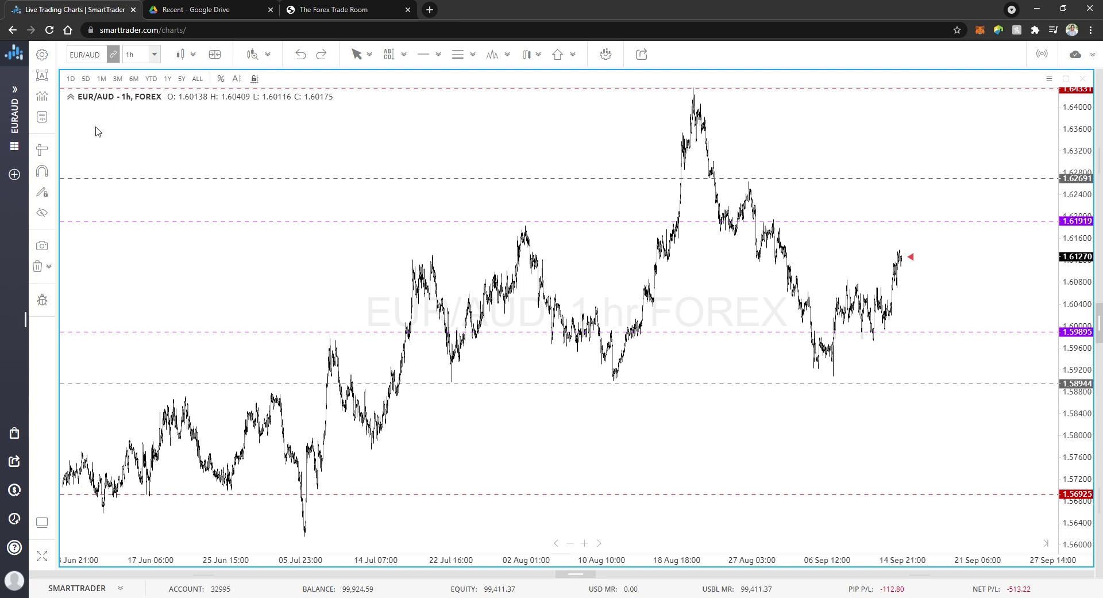
left_click(154, 55)
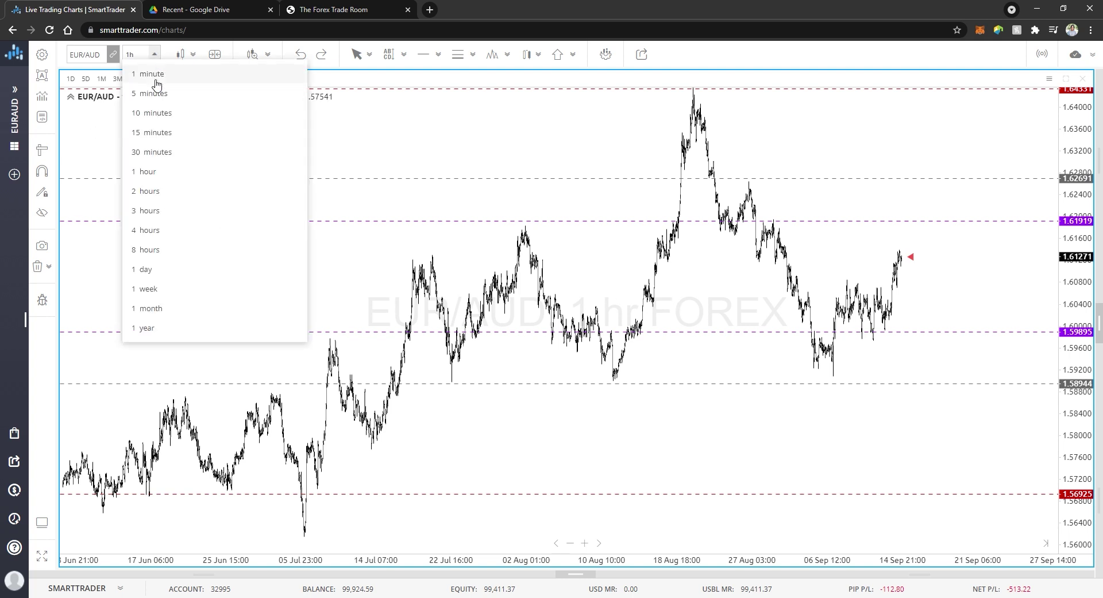
left_click(185, 289)
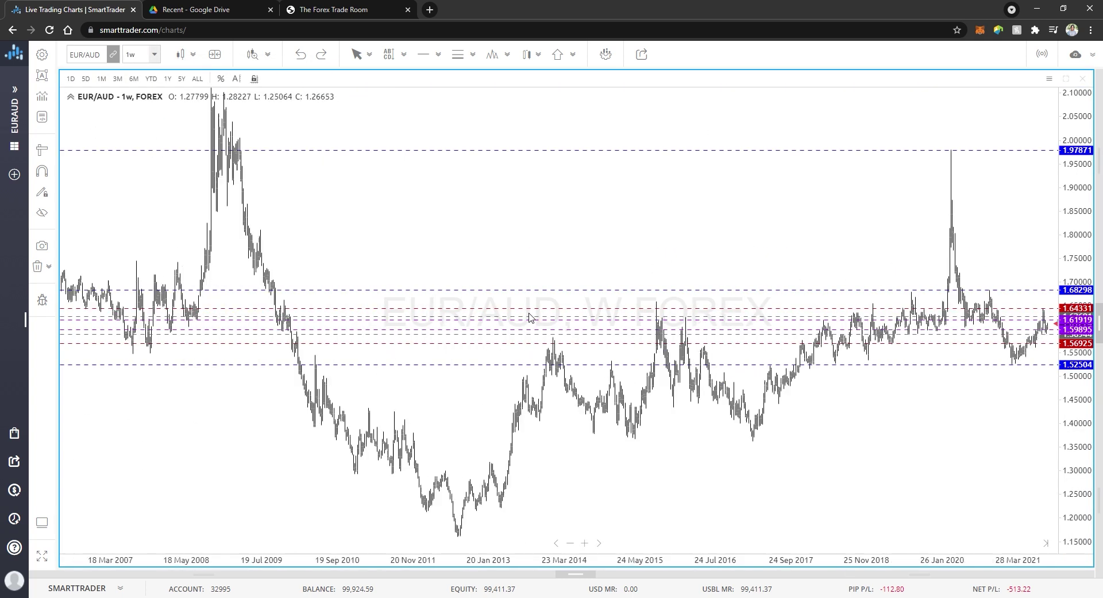
scroll(529, 317, "up", 2)
left_click_drag(589, 230, 183, 131)
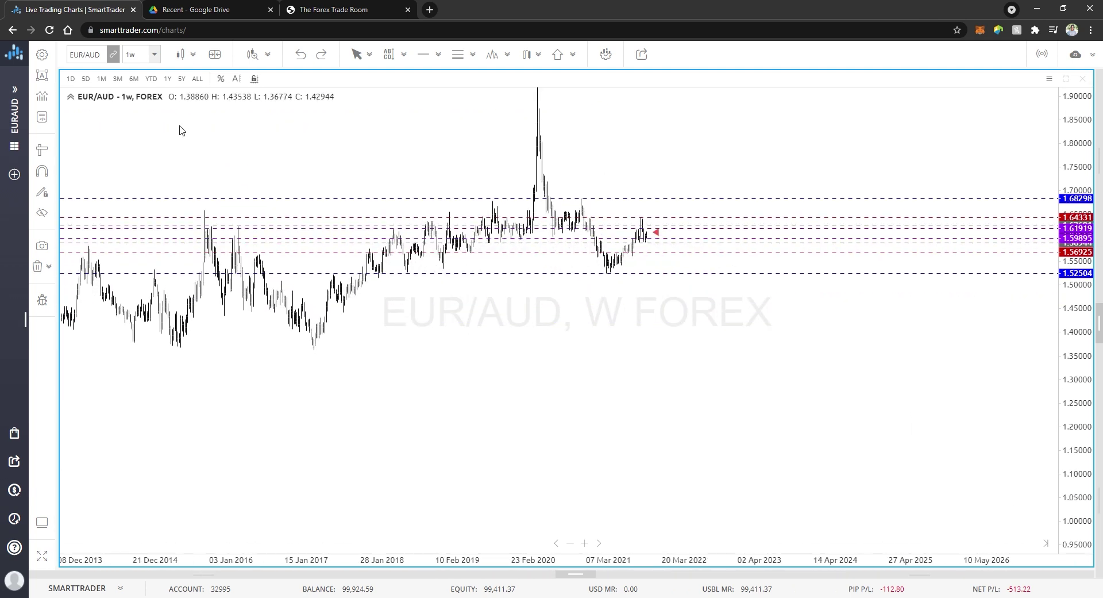
left_click_drag(641, 172, 566, 296)
Step: Draw a Fibonacci retracement from the 2020 swing high at 1.97871 down to the mid-2020 swing low
left_click(385, 53)
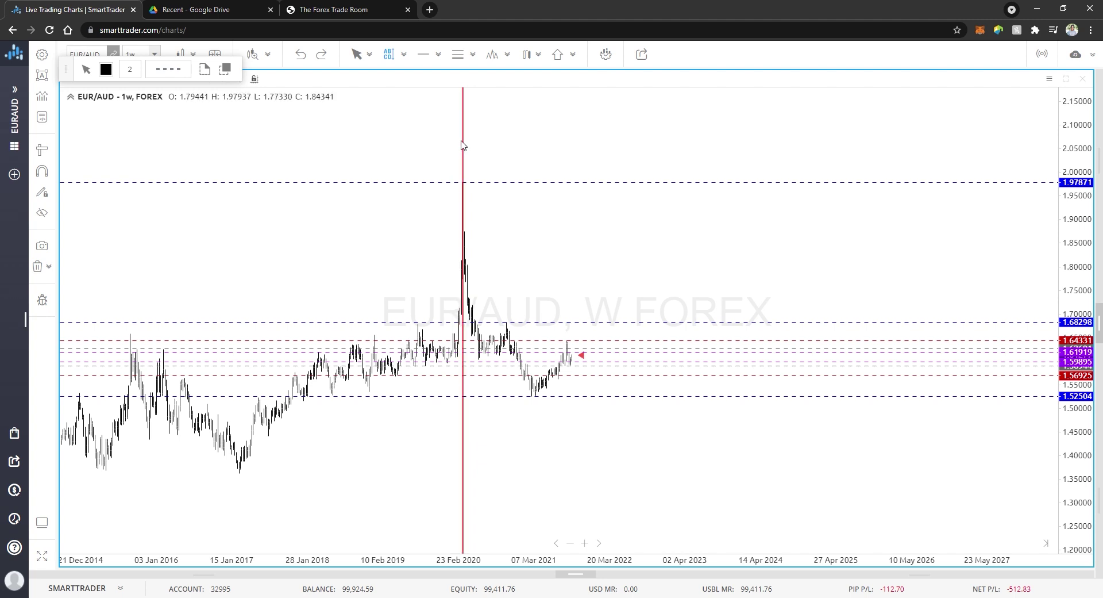
left_click(463, 148)
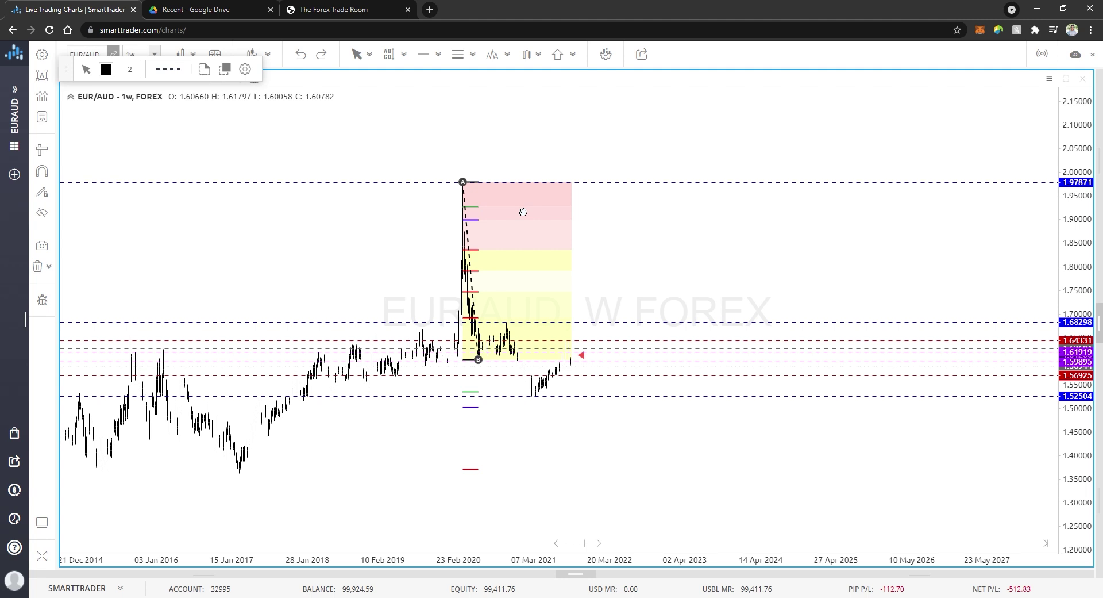
scroll(575, 298, "up", 2)
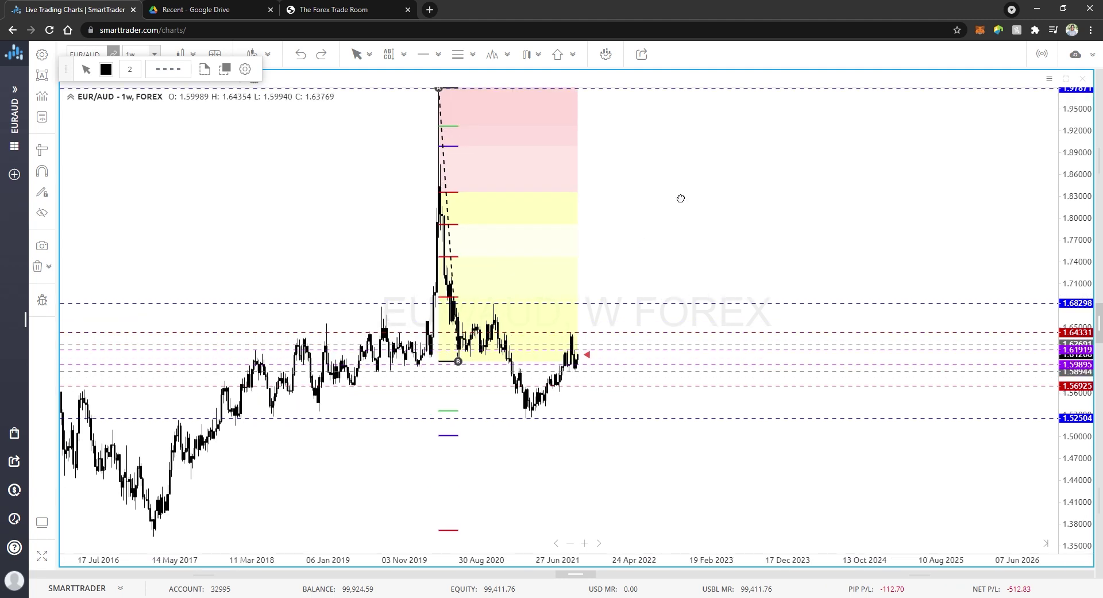
left_click_drag(680, 197, 689, 266)
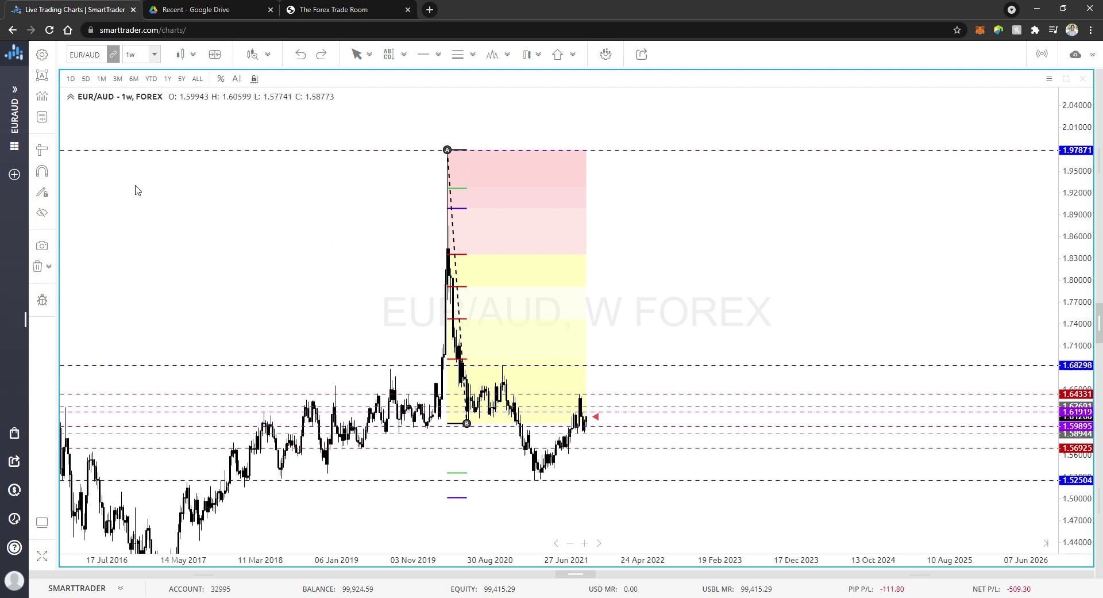
Step: Draw a thin rectangle at about 1.83 over the retracement level where yellow meets pink, extending past the latest price
left_click(438, 54)
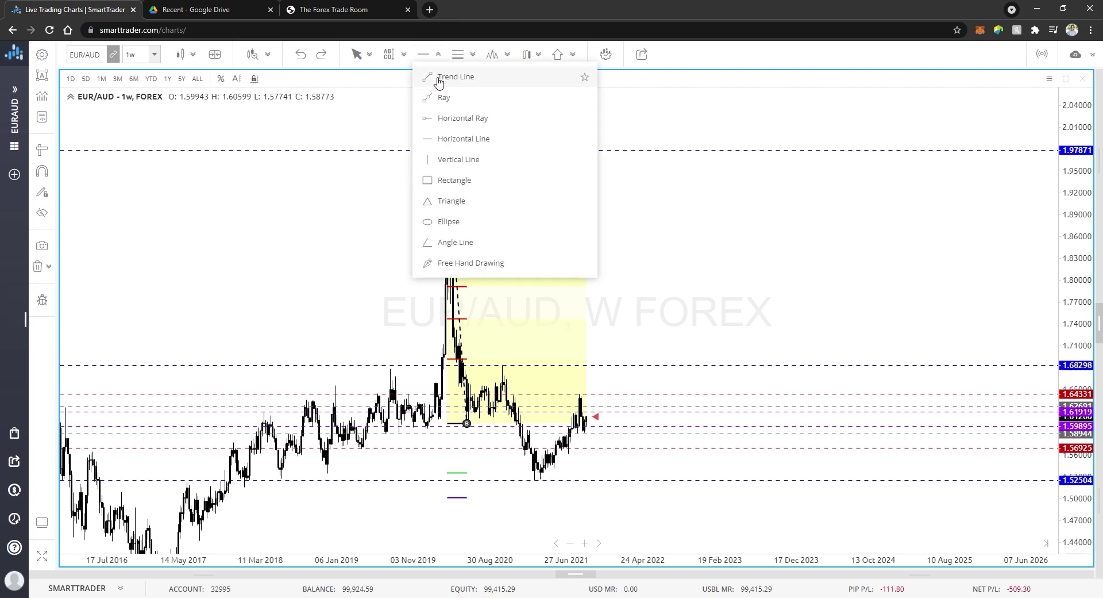
left_click(441, 139)
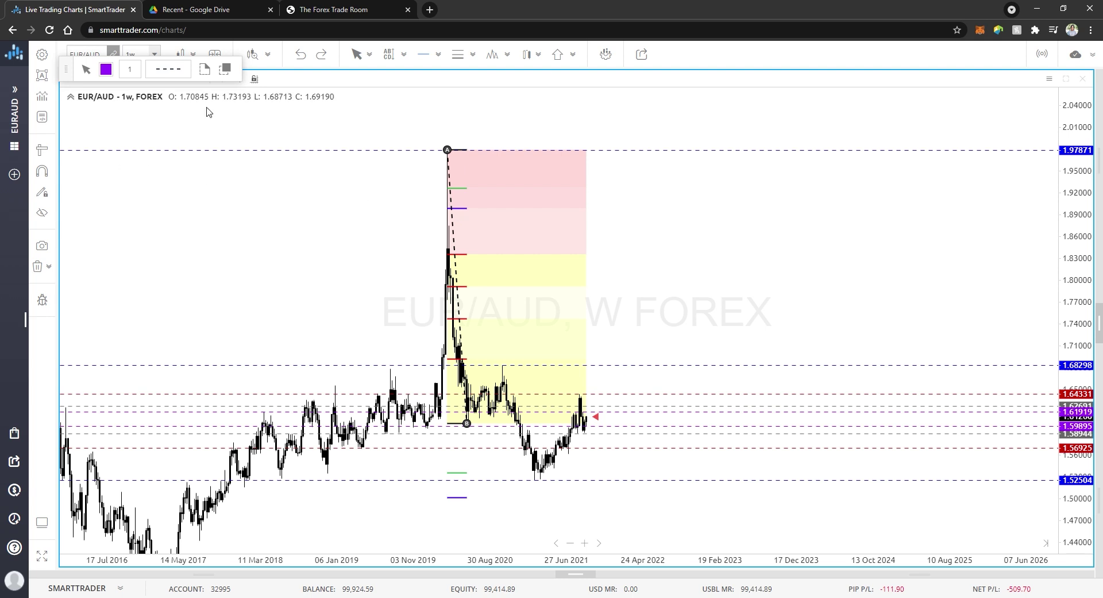
left_click(439, 54)
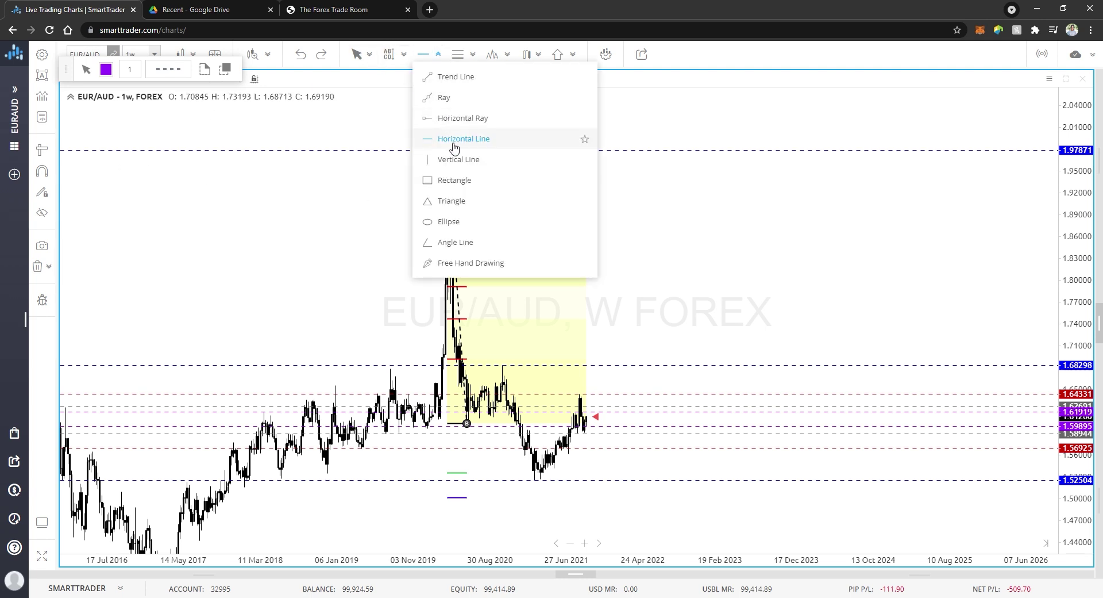
left_click(455, 180)
left_click_drag(425, 255, 789, 268)
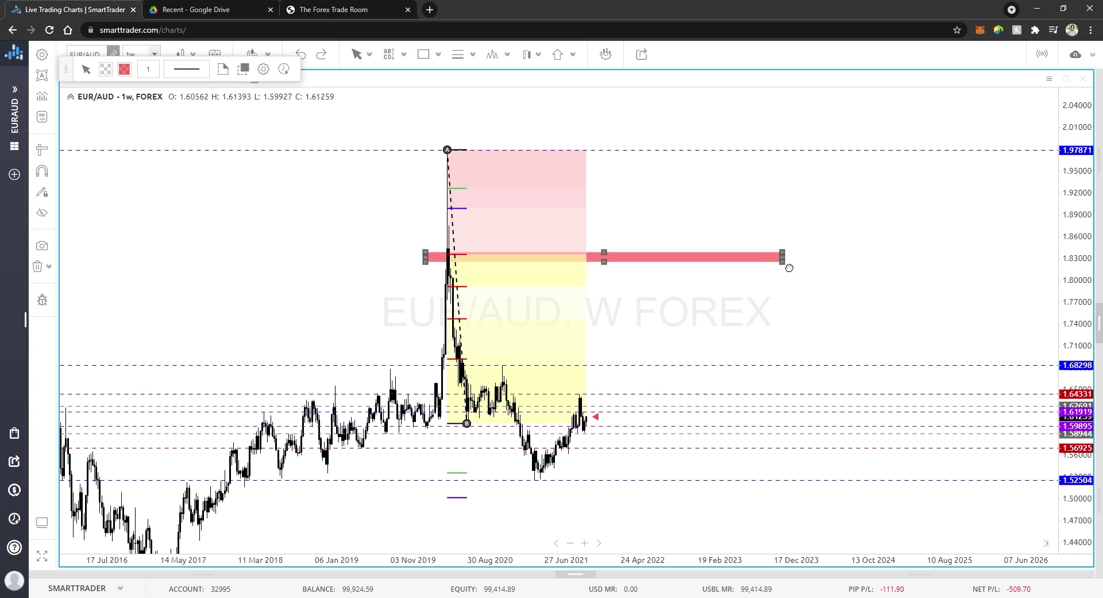
Step: Change the rectangle's fill to bright green and bring it to the front
right_click(735, 260)
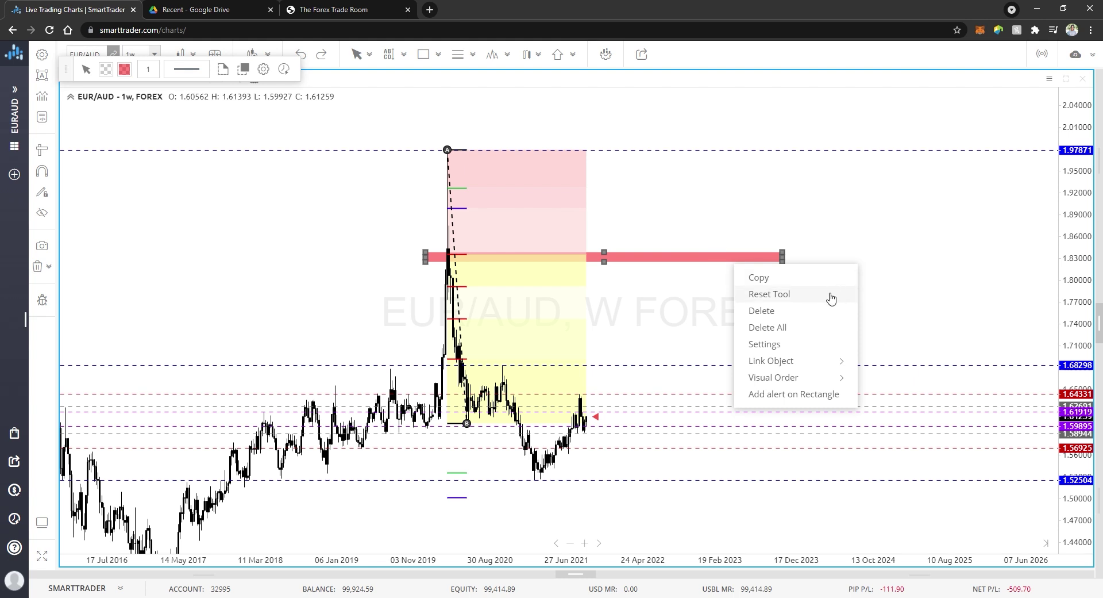
left_click(125, 70)
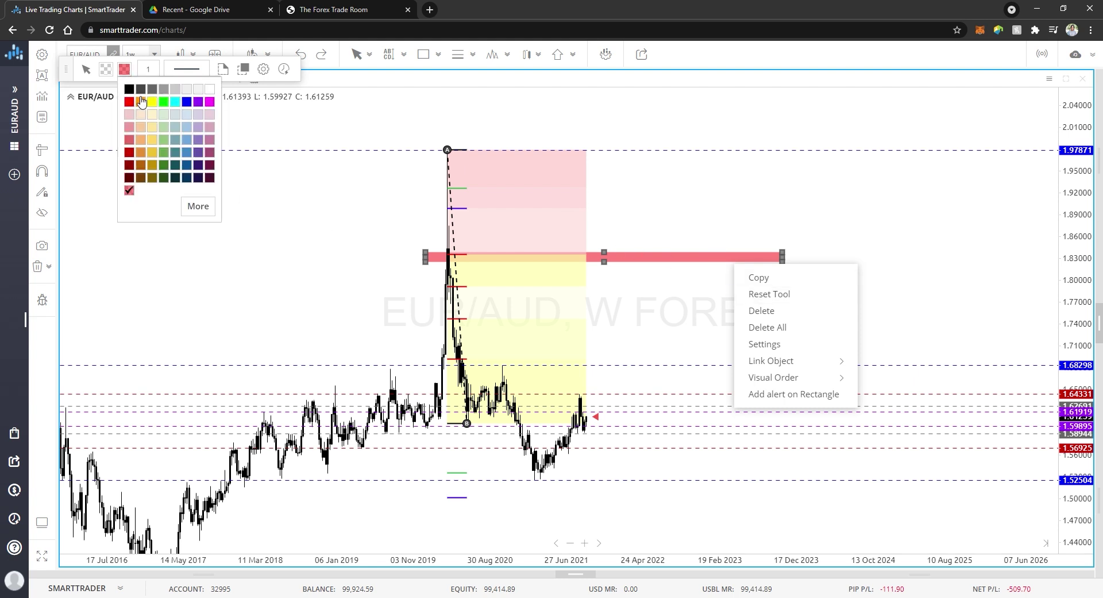
left_click(164, 102)
right_click(719, 261)
mouse_move(787, 360)
mouse_move(812, 381)
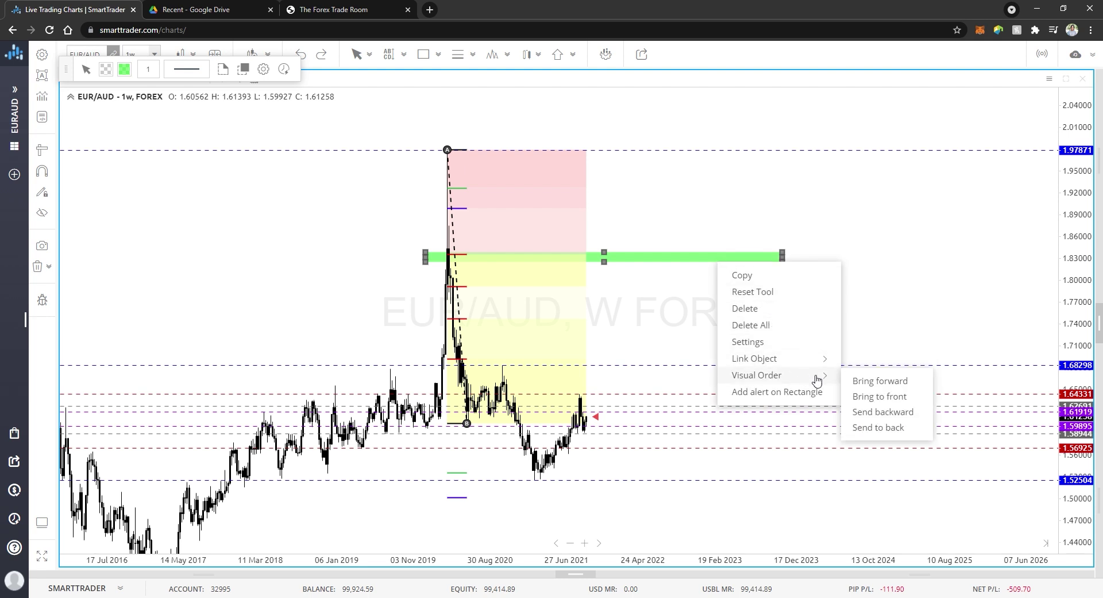
left_click(874, 397)
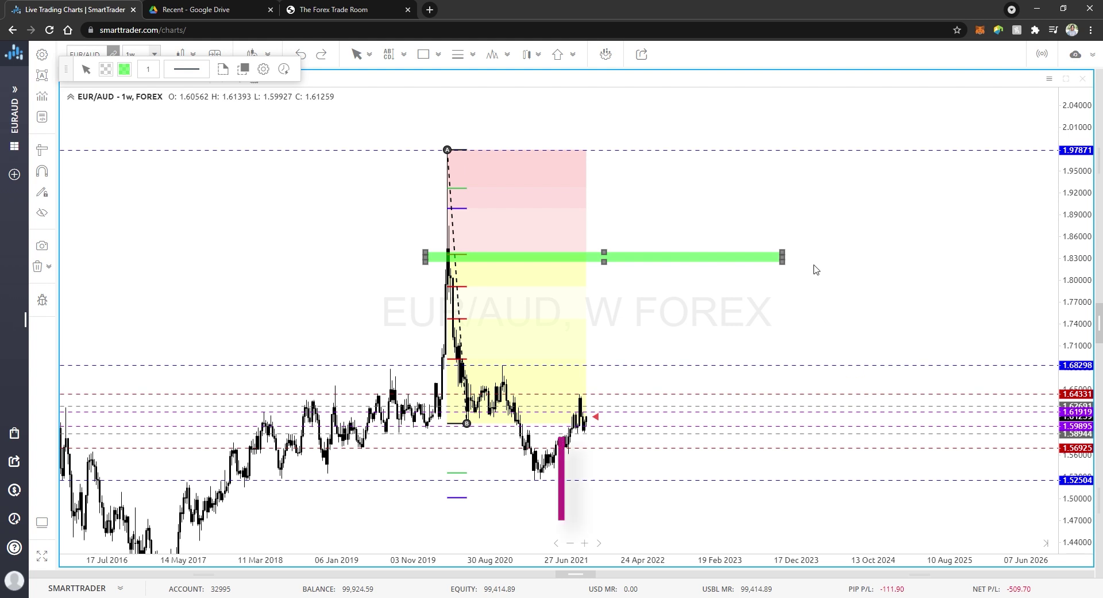
left_click(815, 270)
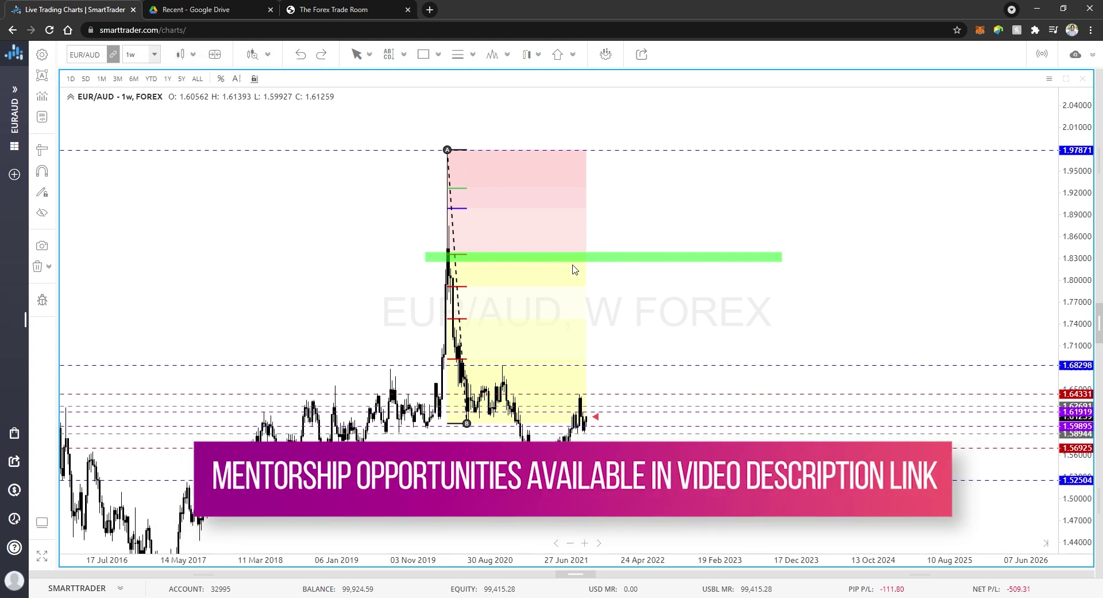
Step: Duplicate the green rectangle and place the copy over the lower retracement level at about 1.745
right_click(681, 259)
left_click(718, 275)
right_click(695, 300)
left_click(727, 315)
left_click_drag(738, 313, 473, 331)
left_click(830, 301)
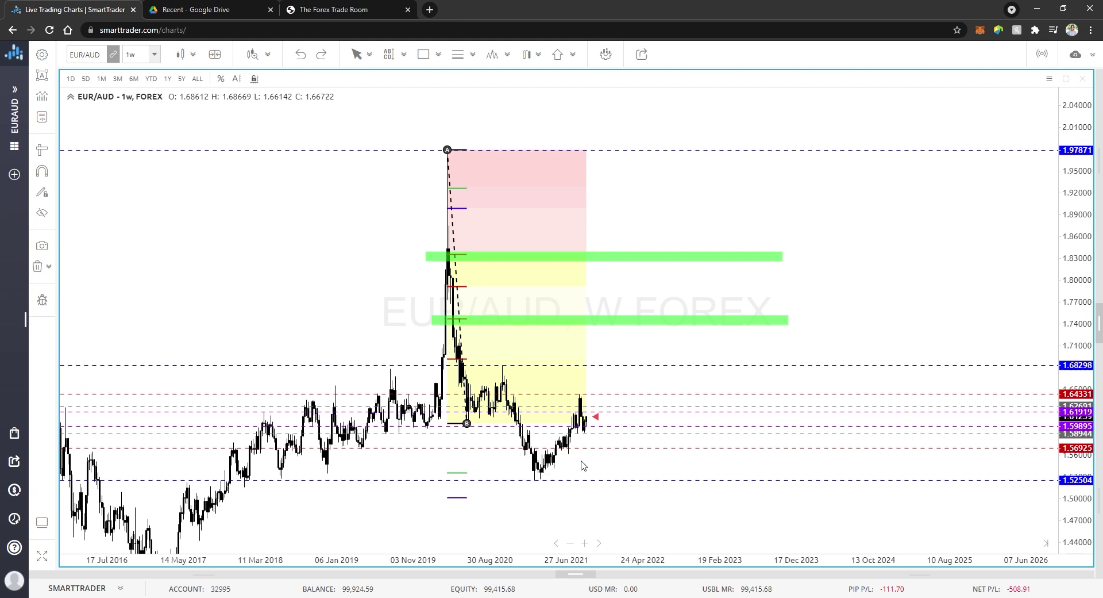
left_click(449, 155)
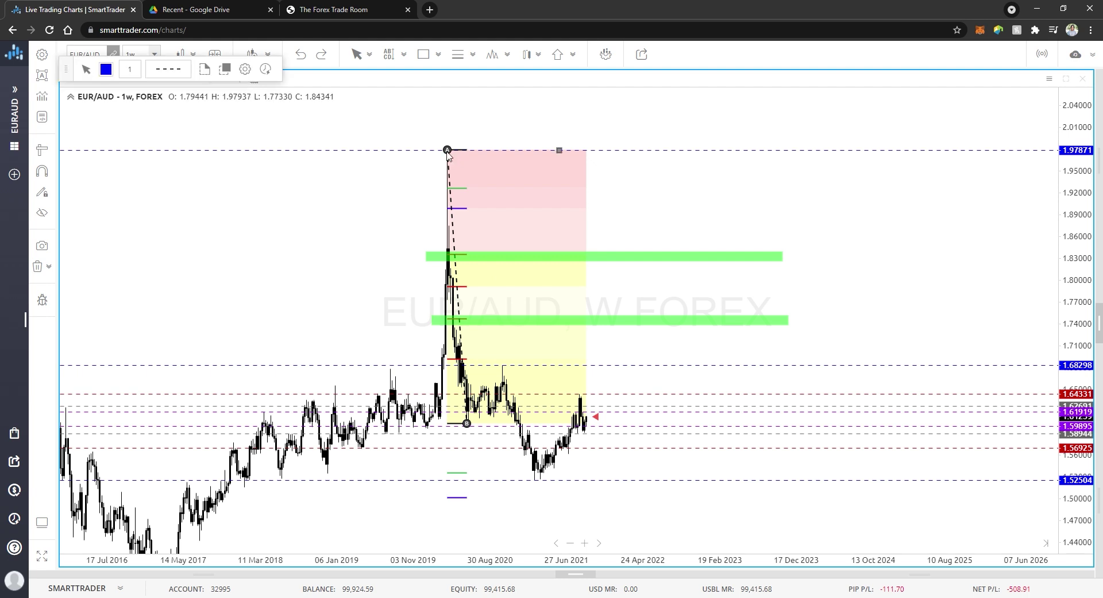
key("Escape")
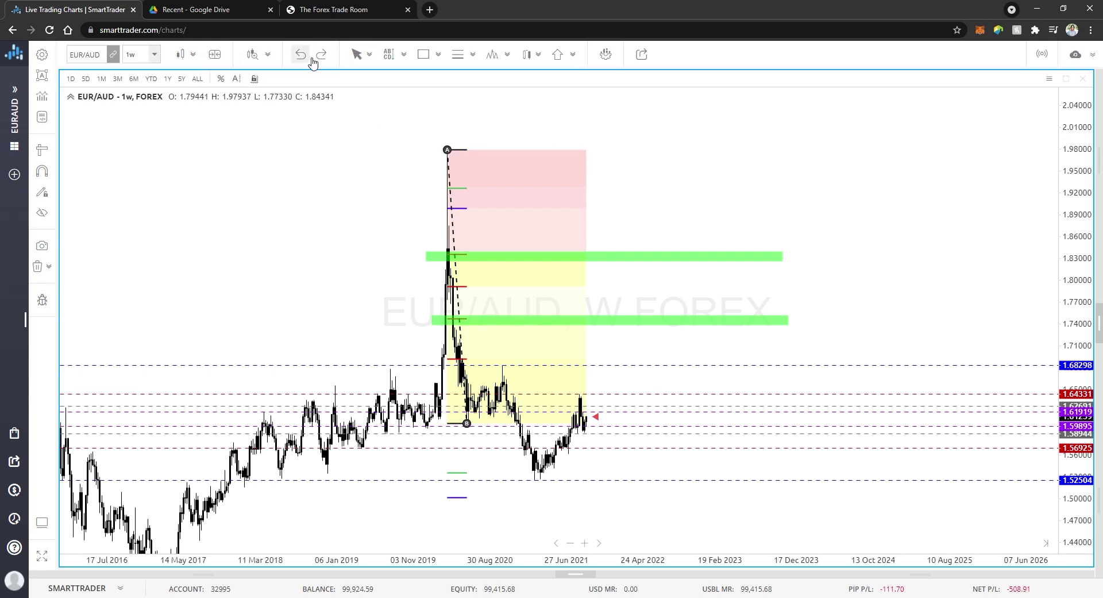
left_click(451, 173)
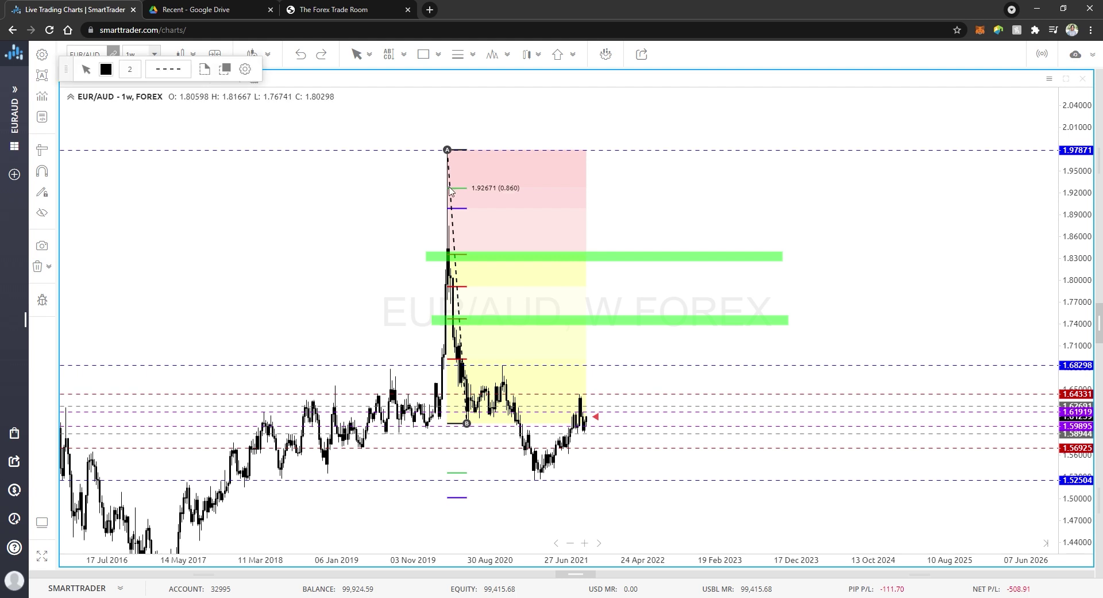
double_click(453, 237)
left_click(732, 78)
Step: Examine the weekly Fibonacci retracement's anchor points at the 2020 swing high and mid-2020 low, and its drawing properties
scroll(869, 296, "up", 4)
left_click_drag(726, 167, 736, 275)
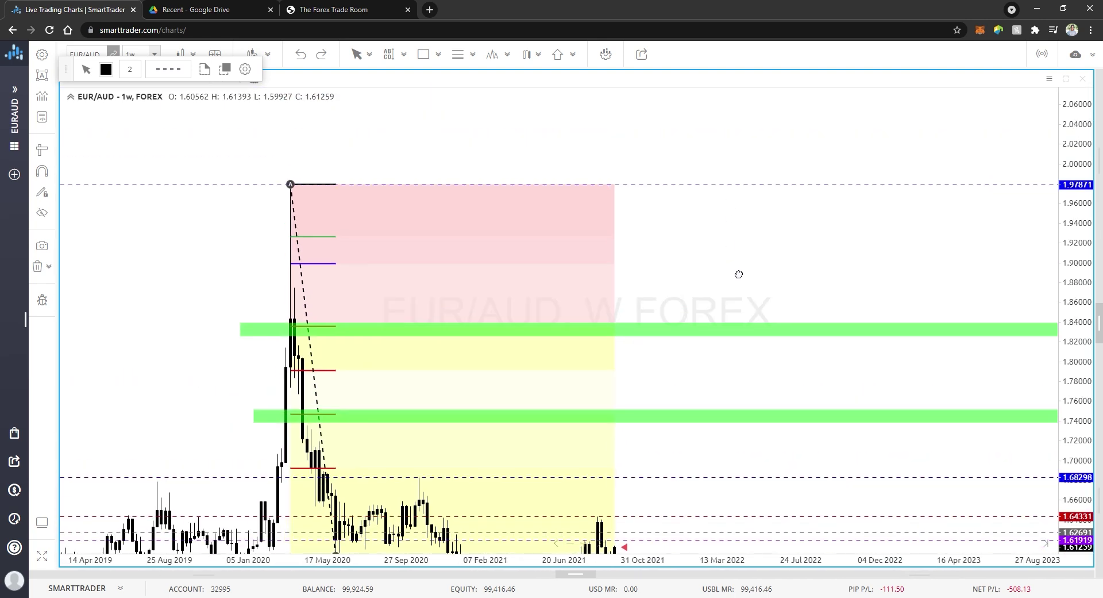
left_click(320, 242)
scroll(339, 265, "up", 1)
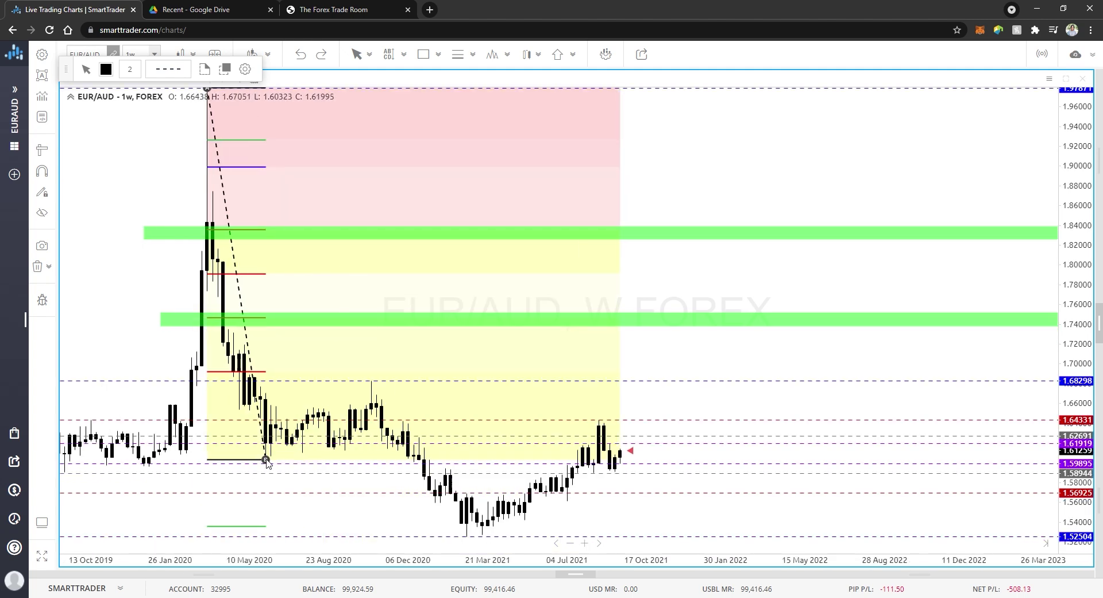
double_click(267, 459)
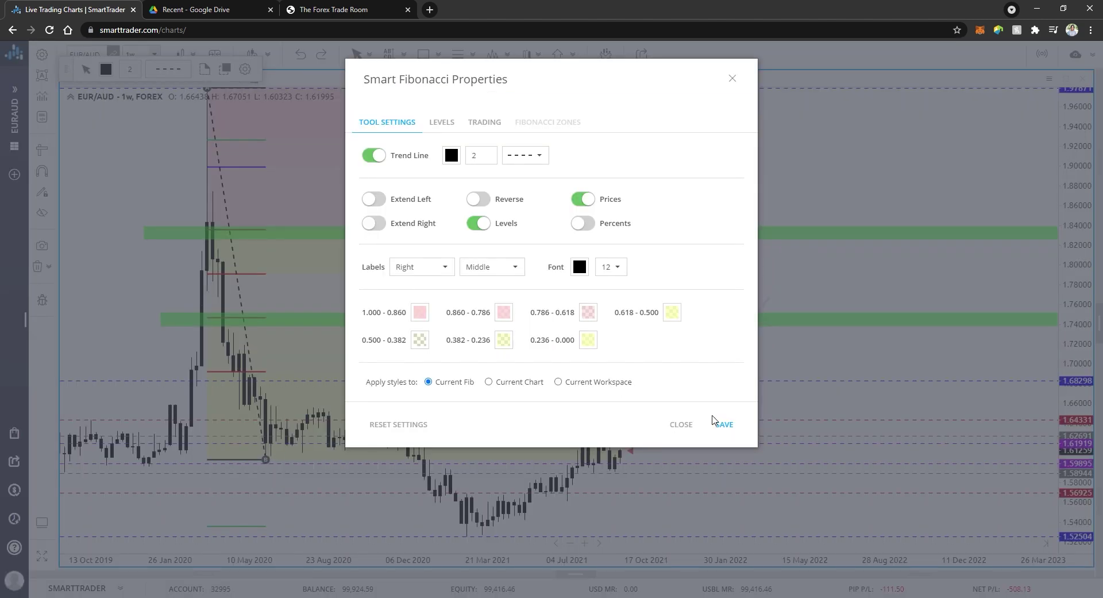
left_click(683, 426)
scroll(253, 204, "up", 1)
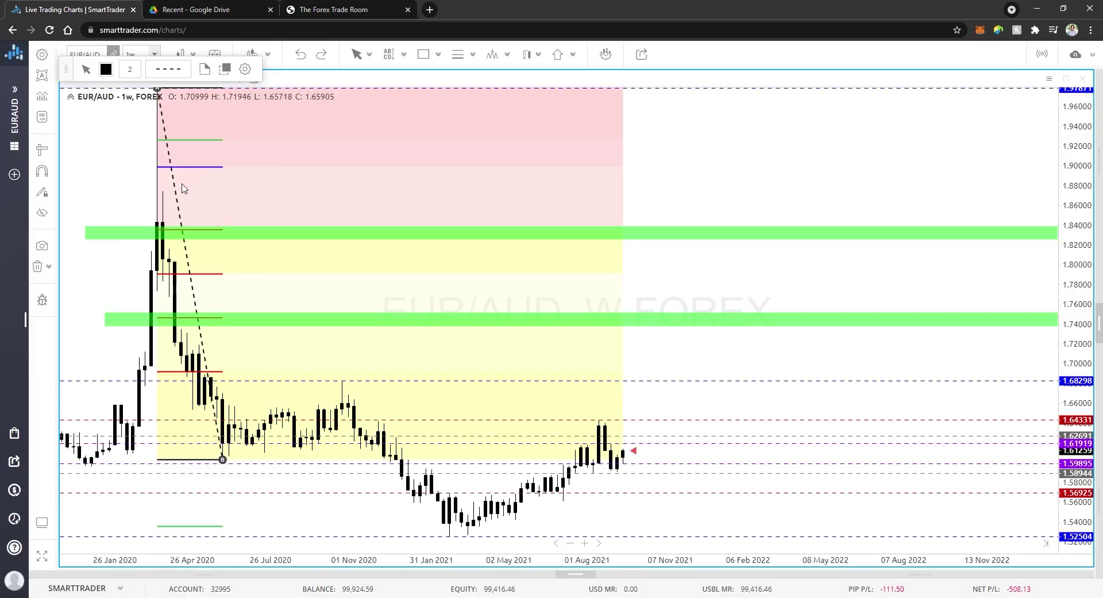
double_click(155, 80)
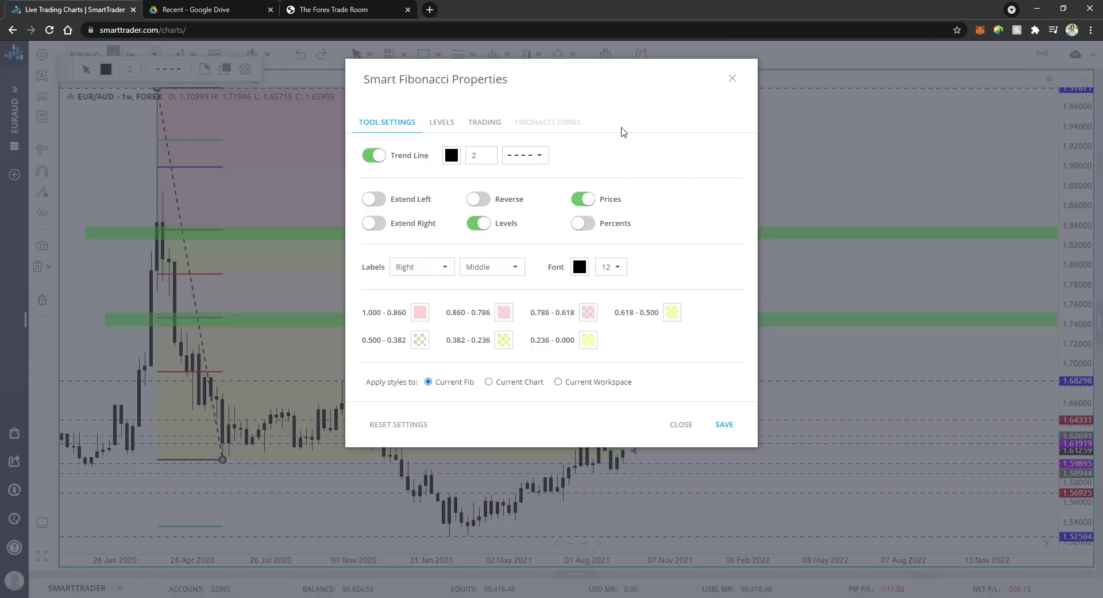
left_click(730, 78)
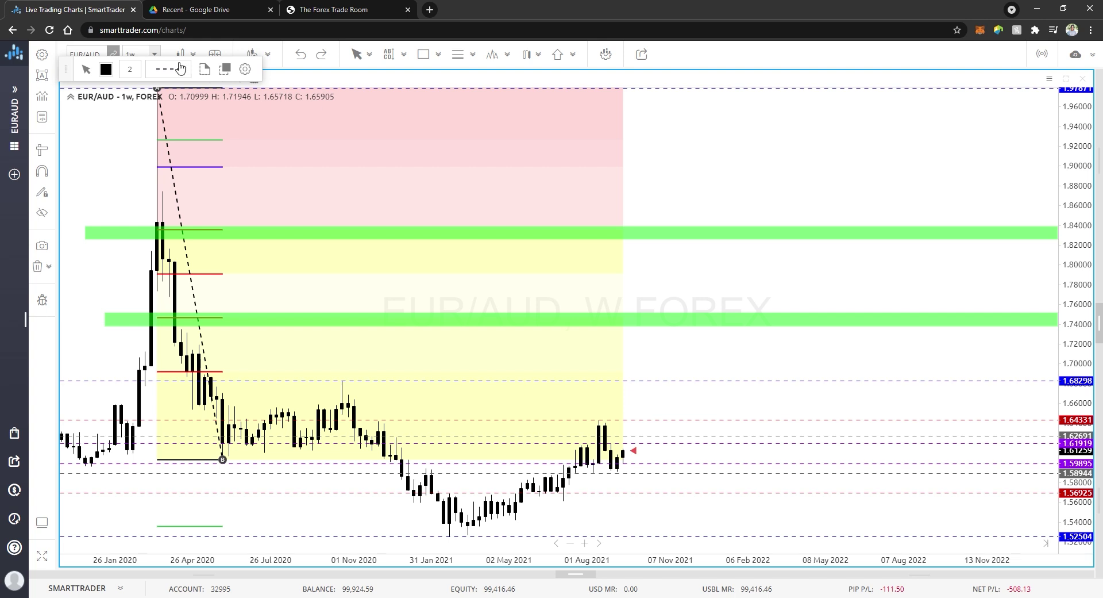
Step: Move the floating drawing toolbar onto the empty chart area and switch the EUR/AUD chart to the 1 day timeframe
mouse_move(66, 69)
left_mouse_down()
mouse_move(531, 92)
mouse_move(721, 148)
left_mouse_up()
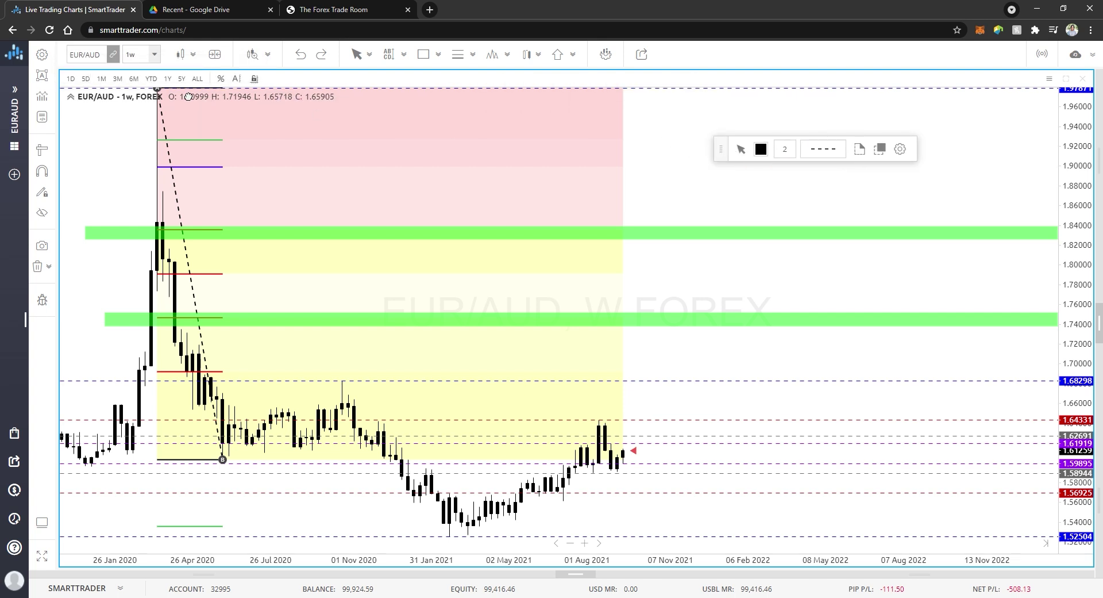
left_click(154, 54)
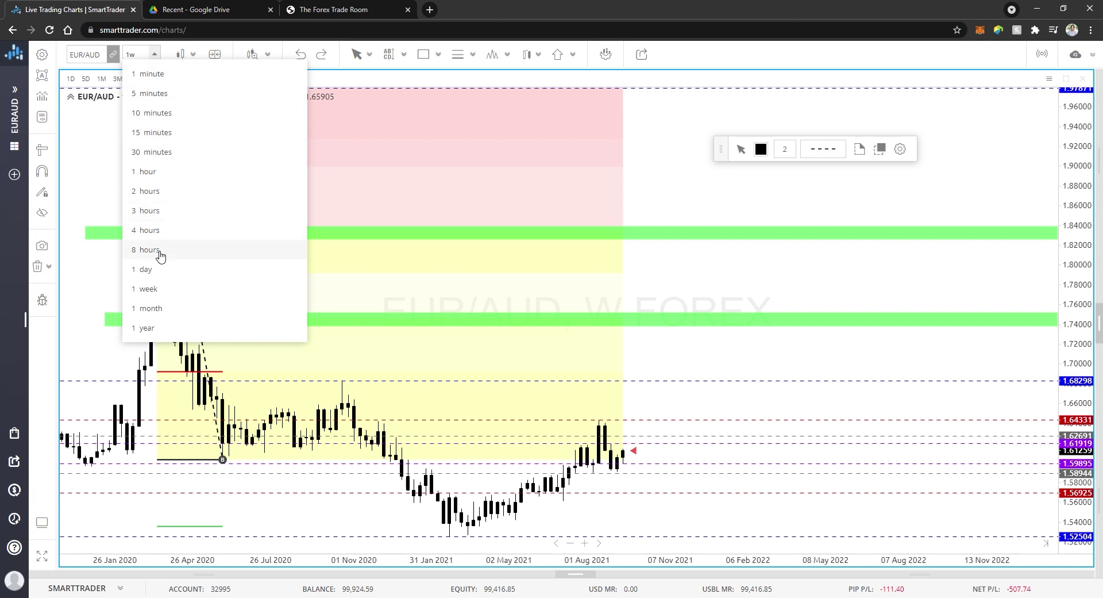
left_click(156, 269)
scroll(523, 308, "down", 8)
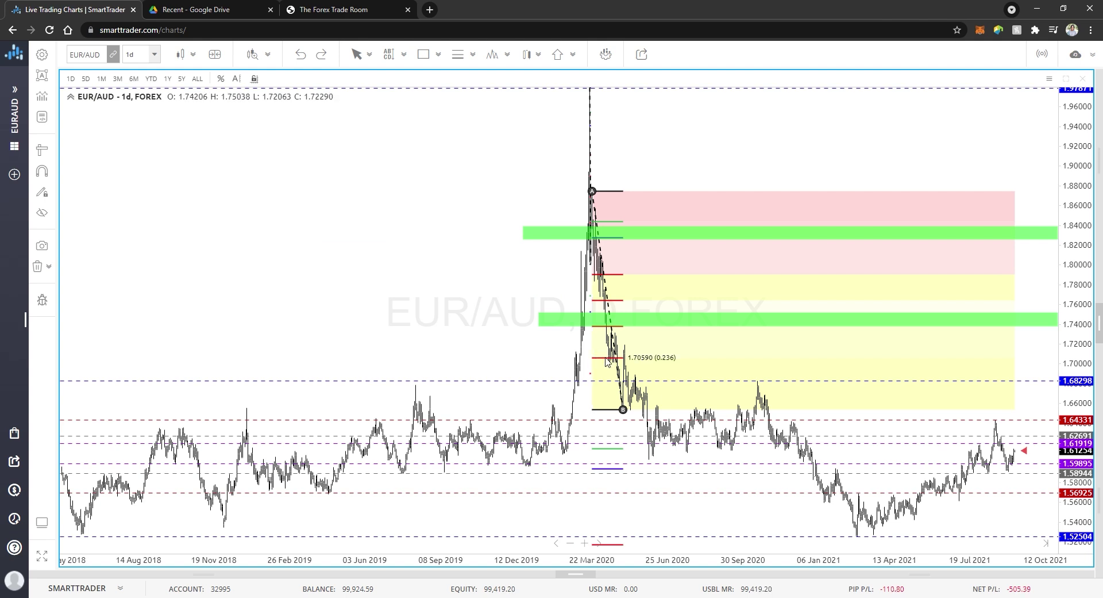
Step: Try removing the Fibonacci retracement from the daily chart, and undo the deletion
left_click(592, 192)
key("Delete")
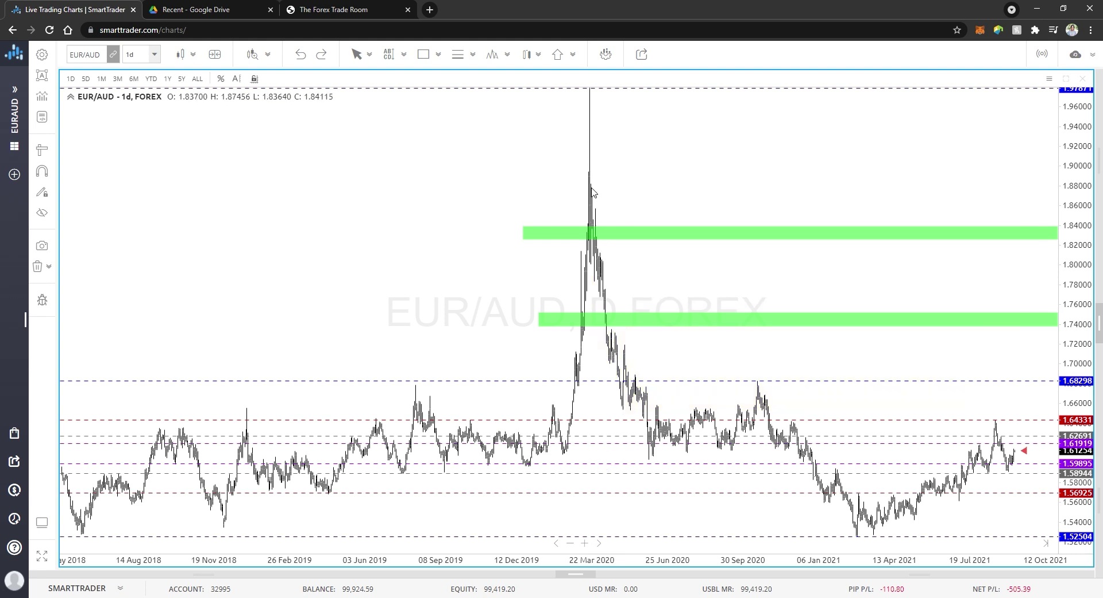
scroll(739, 209, "down", 3)
left_click_drag(771, 146, 558, 78)
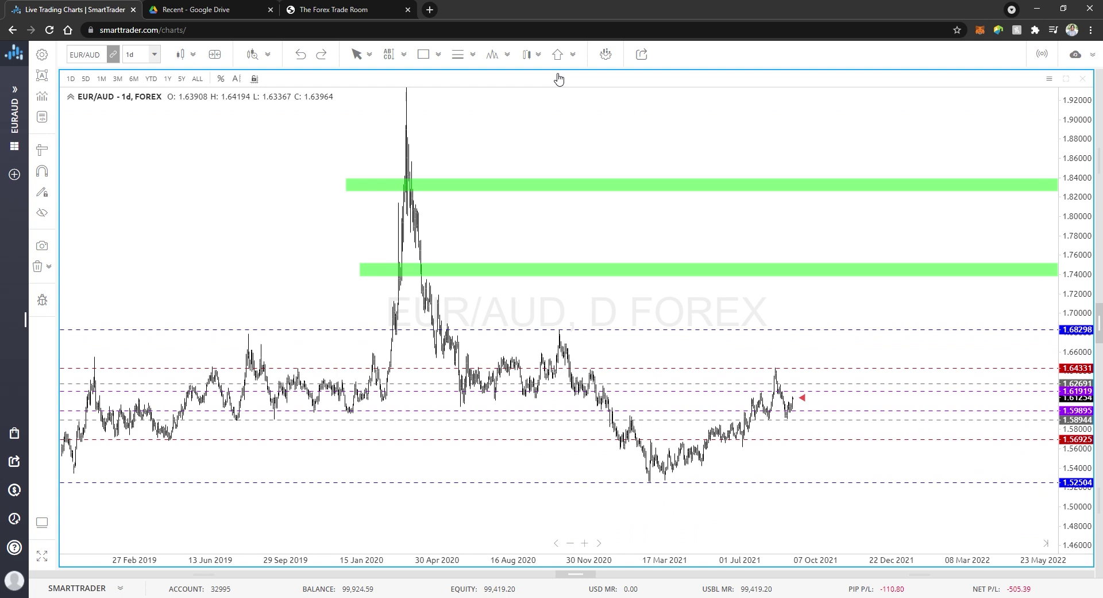
scroll(682, 197, "down", 5)
left_click_drag(791, 170, 552, 191)
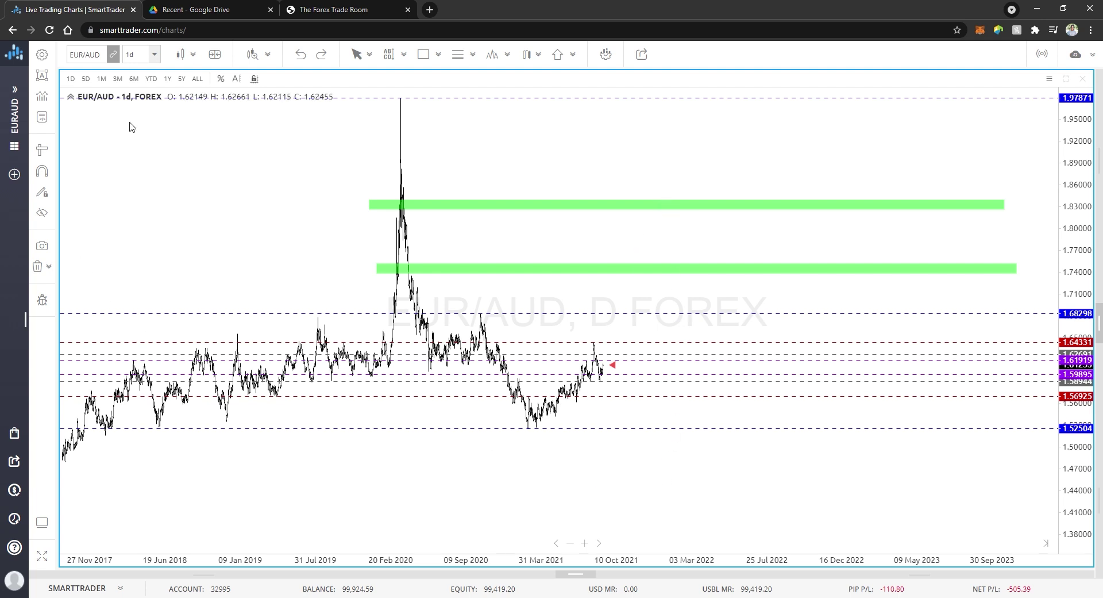
left_click(300, 54)
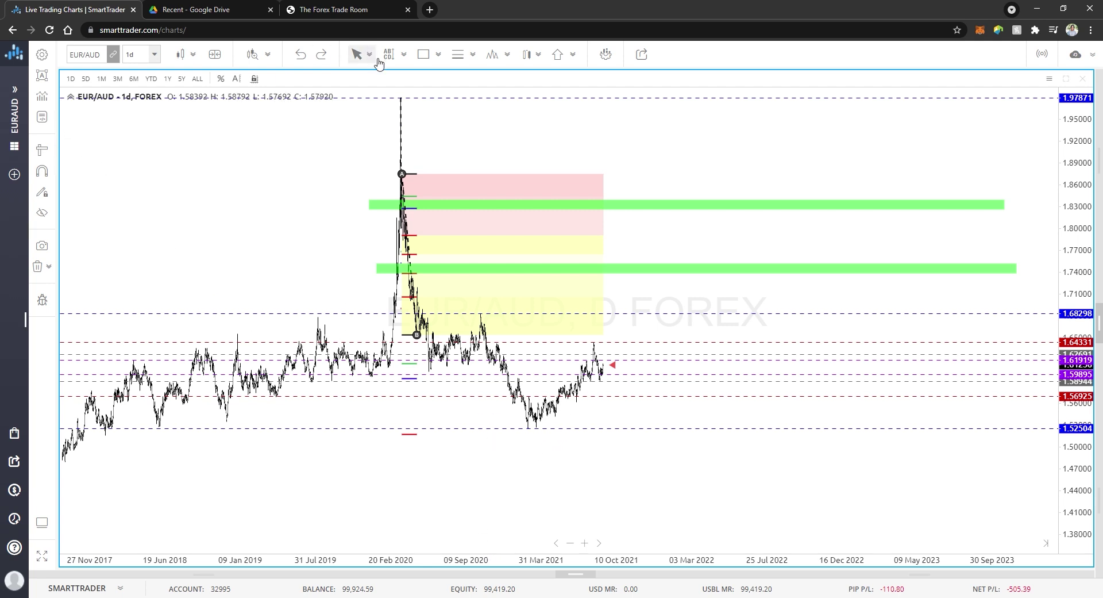
Step: Draw a straight projection line from the latest price low at about 1.60 up to the 1.68298 level
left_click(438, 62)
left_click(447, 84)
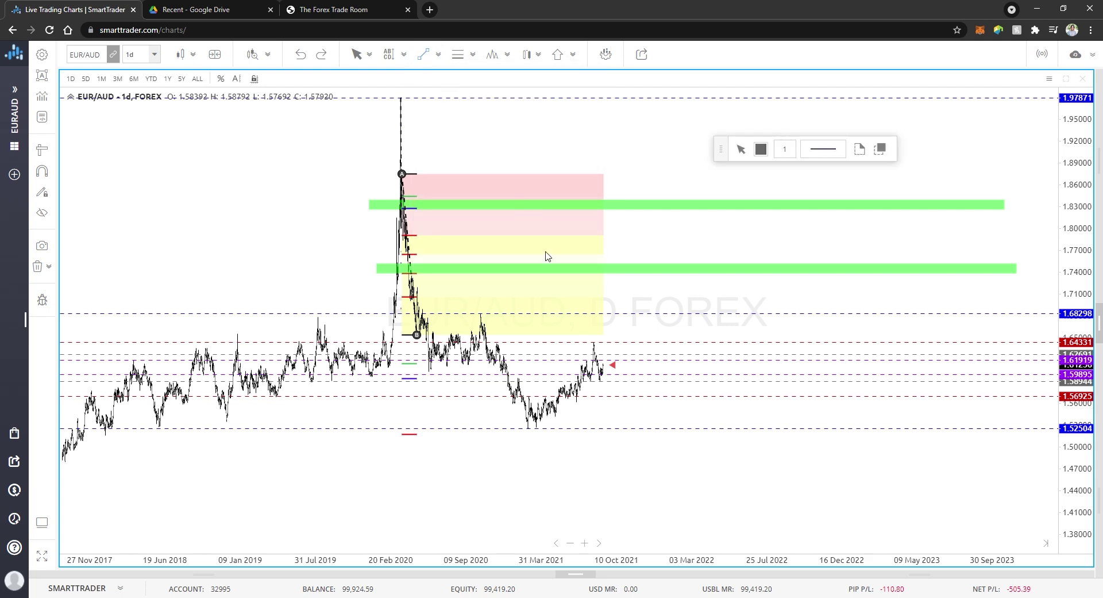
left_click(601, 377)
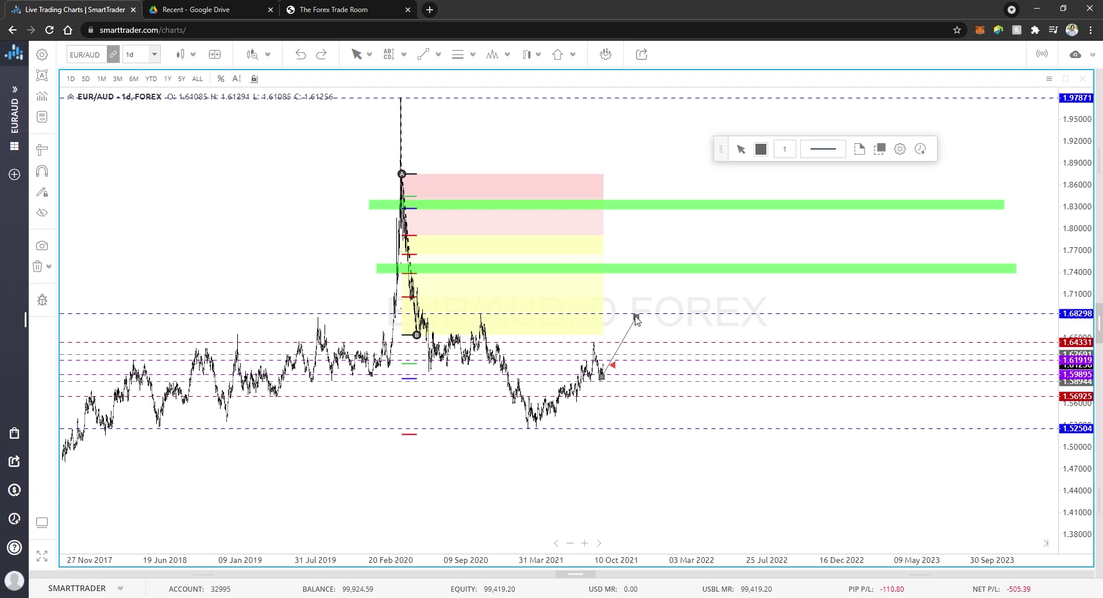
Step: Style the projection line as orange and dashed with a thickness of 2
left_click(761, 149)
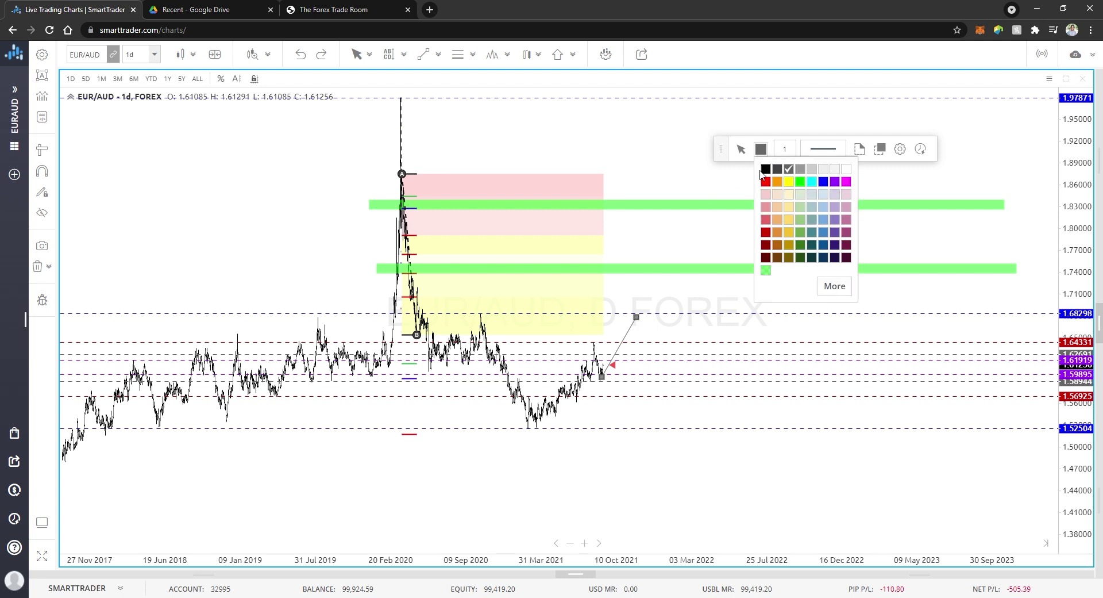
left_click(778, 181)
left_click(805, 157)
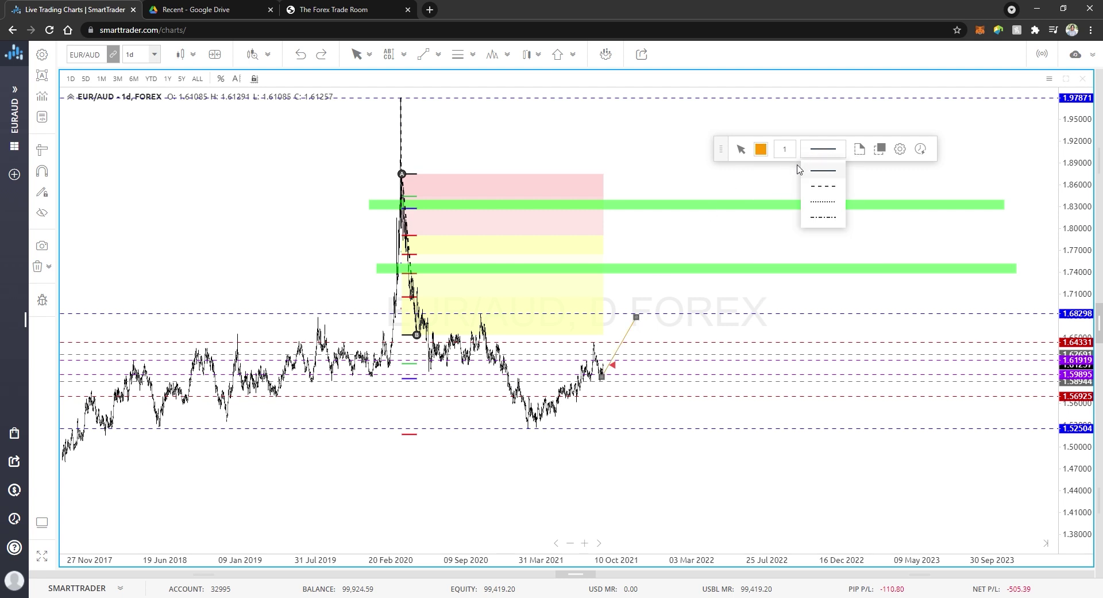
left_click(814, 183)
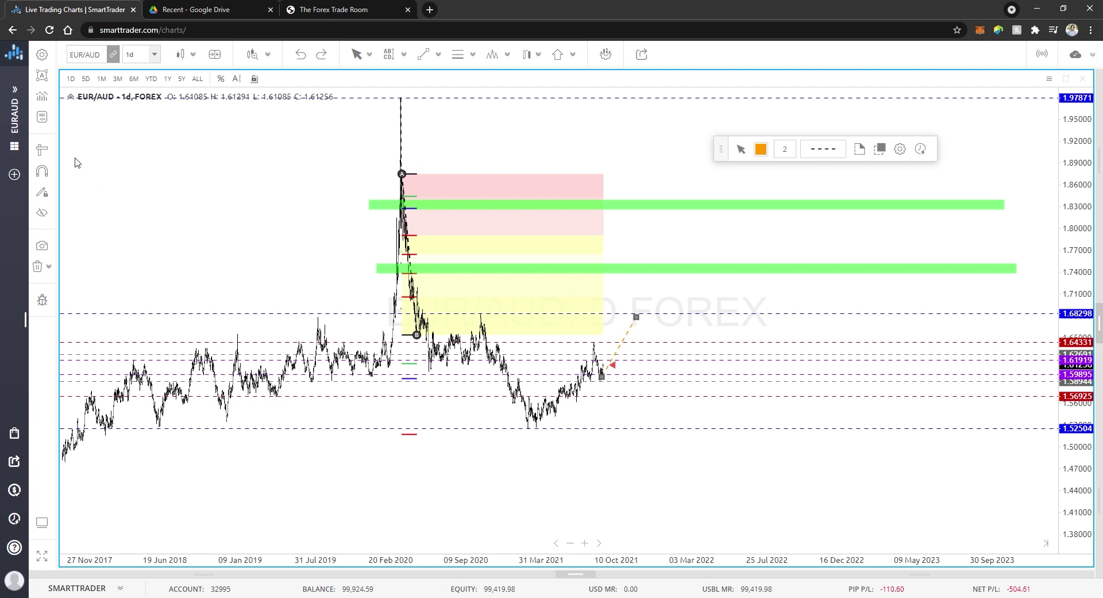
Step: Continue the projection with one dashed line down to about the 1.64331 level and another up to the lower green zone
left_click(424, 54)
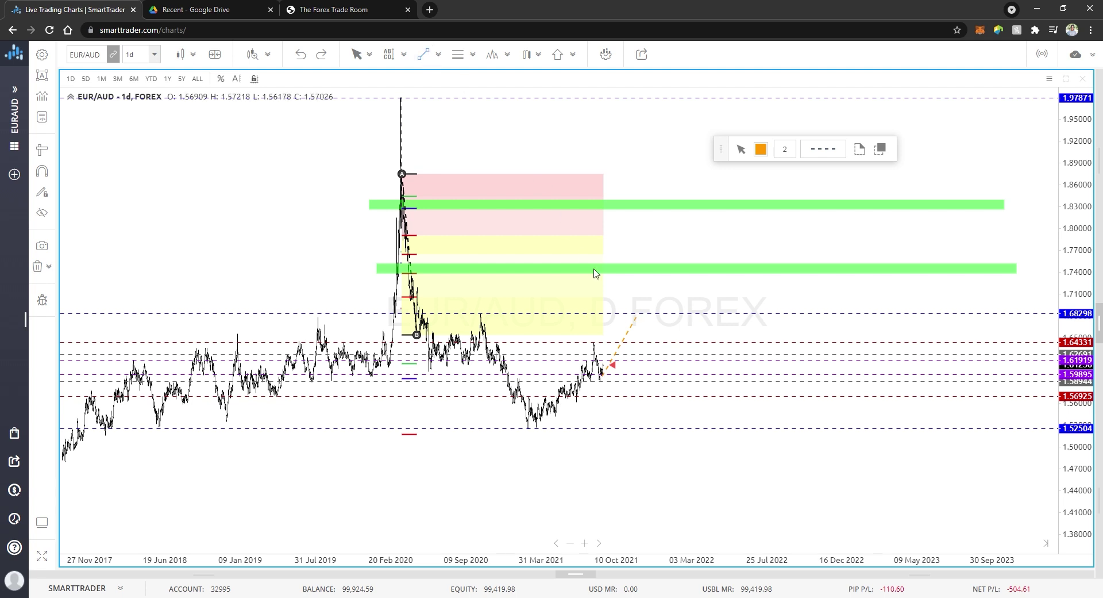
left_click(636, 319)
left_click(648, 344)
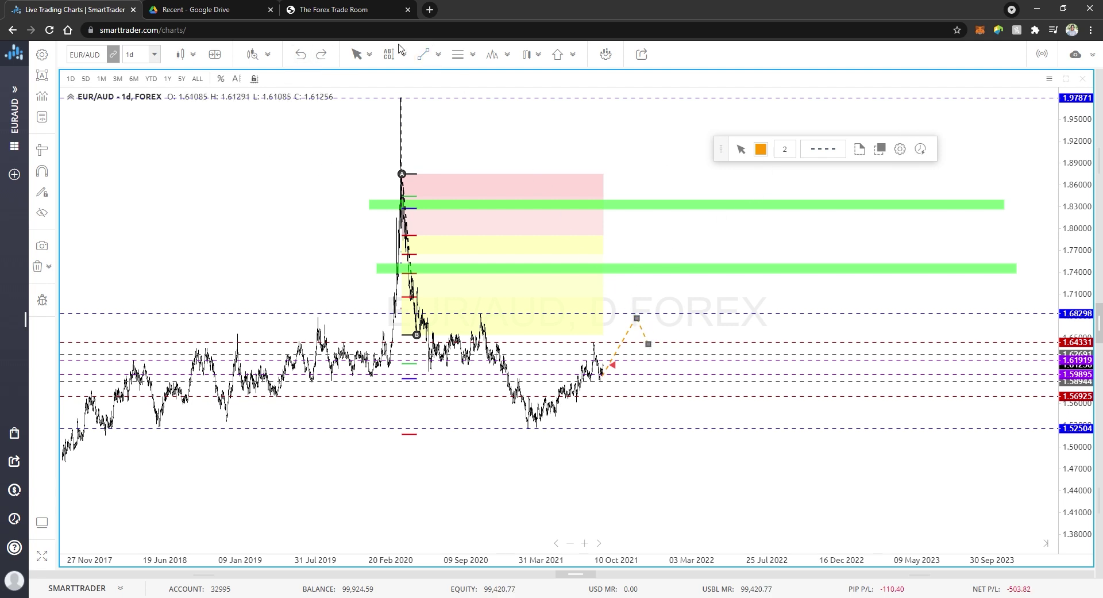
left_click(424, 54)
left_click(649, 345)
left_click(693, 268)
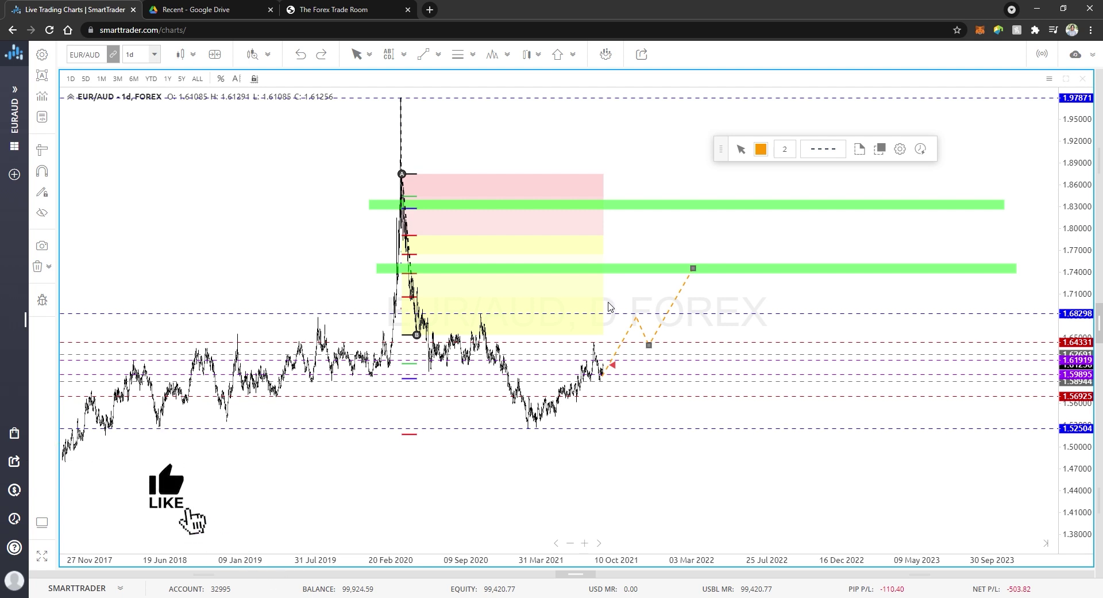
key("Escape")
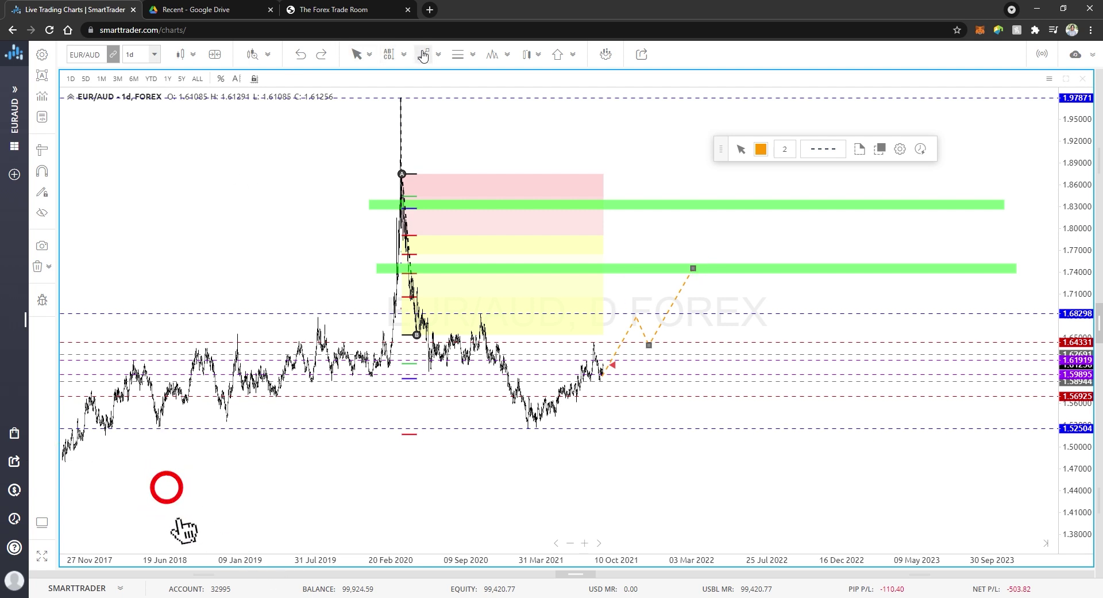
left_click(655, 375)
left_click(687, 335)
left_click_drag(688, 336, 695, 318)
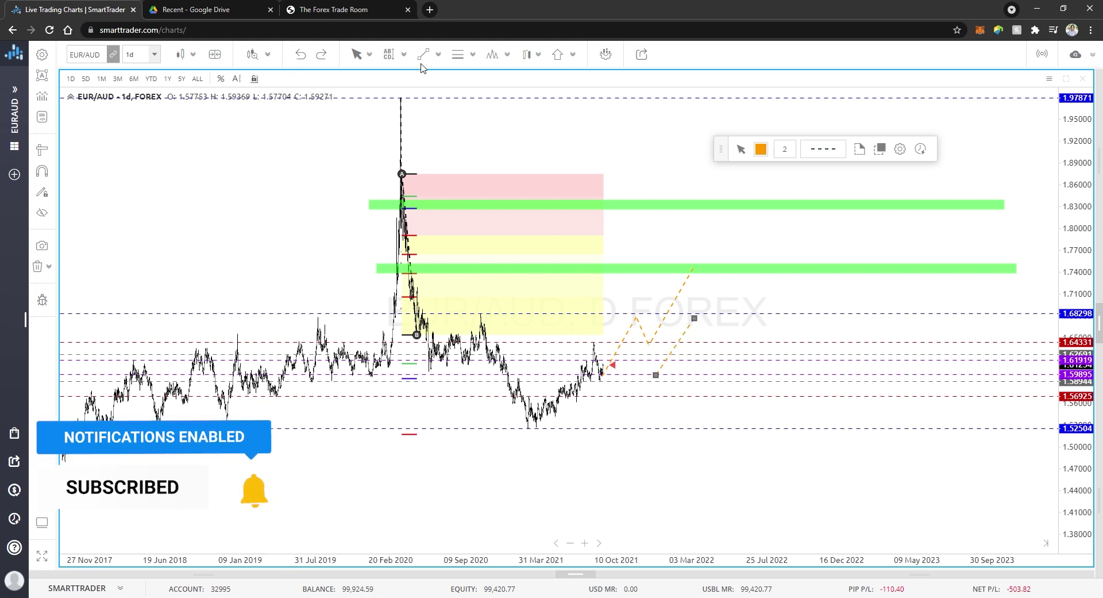
left_click(534, 165)
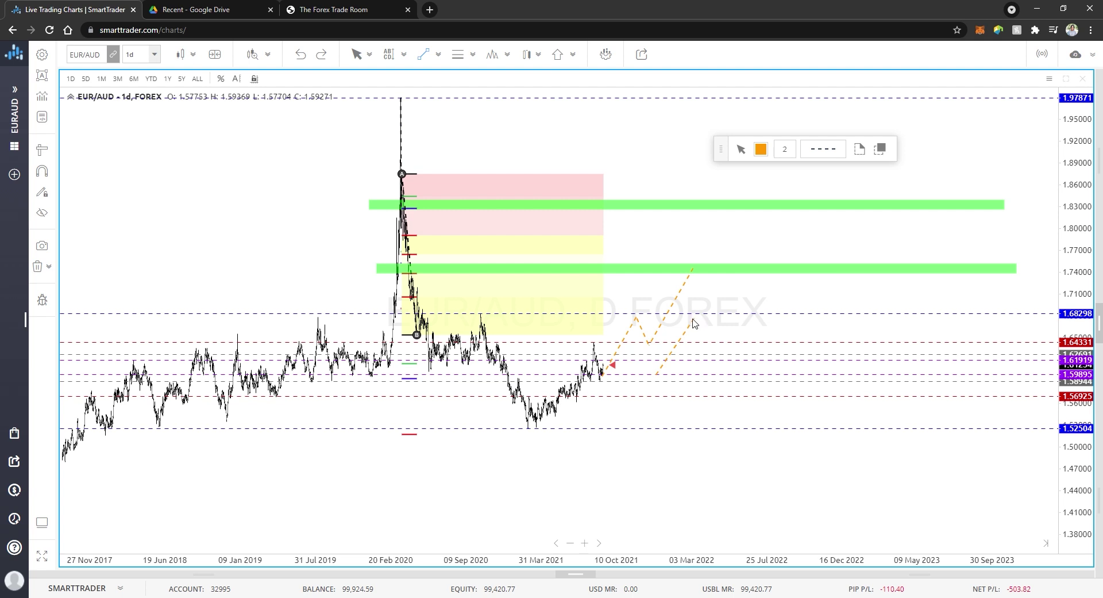
left_click(300, 54)
Step: Draw a dashed projection line from the peak in the lower green zone down to the 1.52504 level
left_click(693, 269)
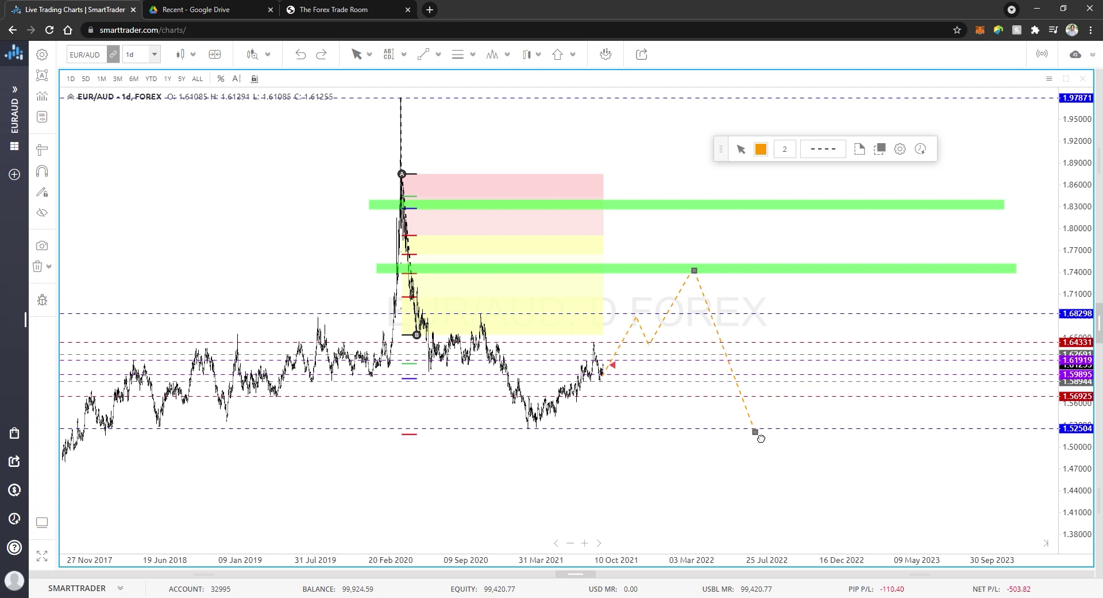
left_click(755, 432)
Step: Switch the chart back to the 1 week timeframe and bring the retracement and projection lines into view
left_click(155, 56)
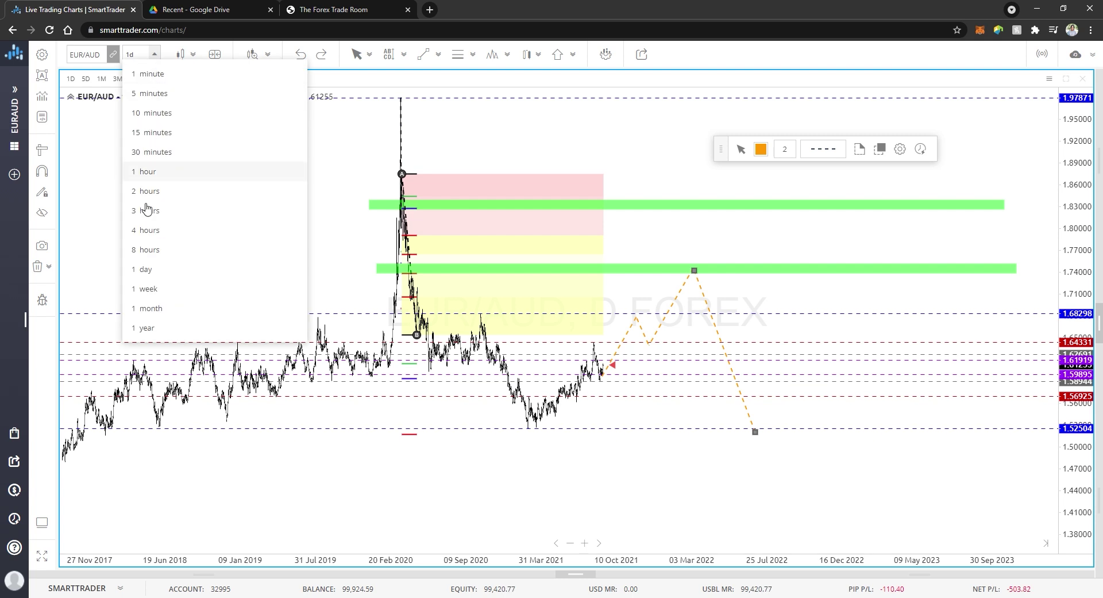
left_click(166, 294)
left_click_drag(839, 493, 355, 438)
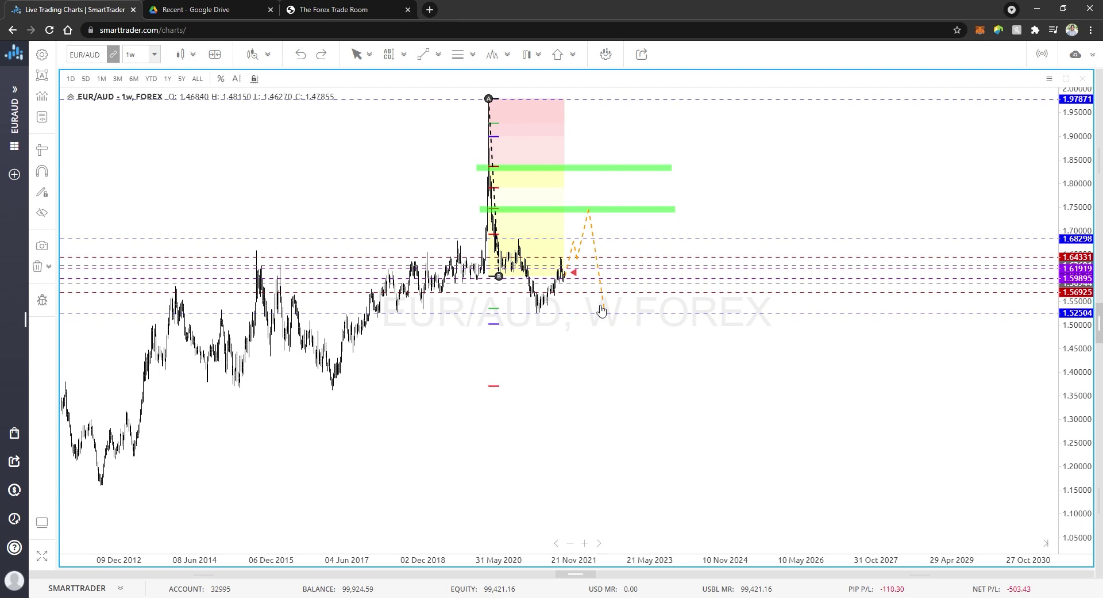
scroll(512, 201, "up", 3)
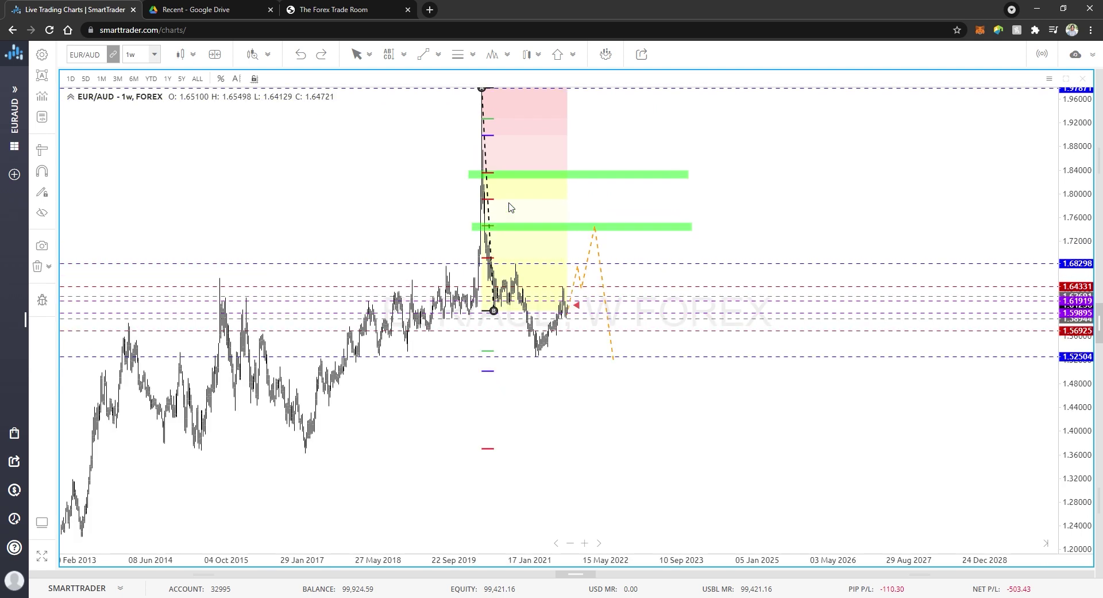
scroll(538, 225, "up", 1)
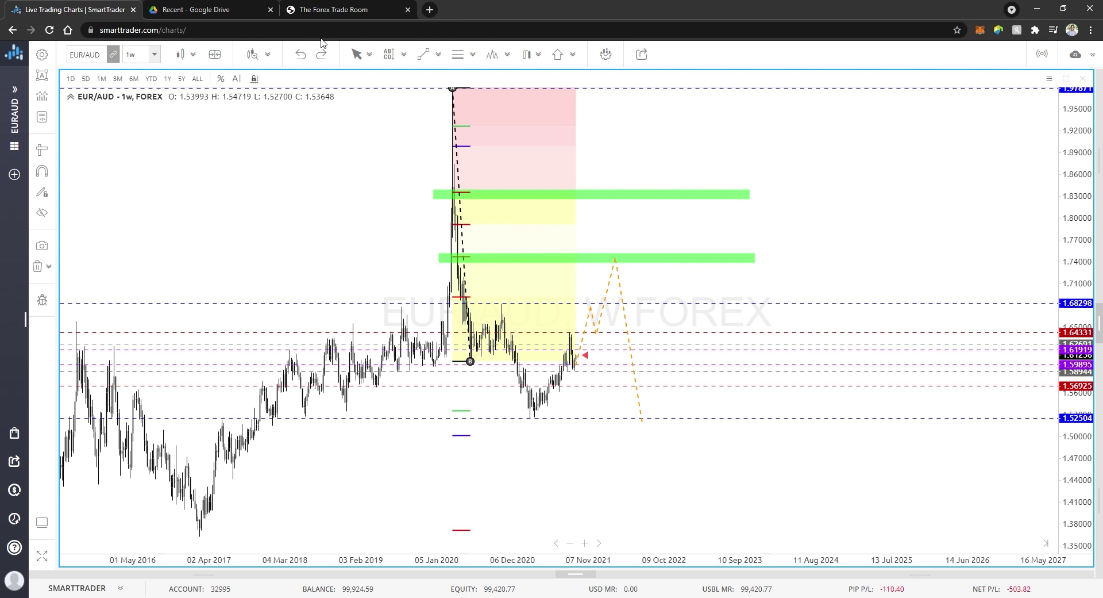
Step: Draw a second dashed projection from about 1.60 up to the upper green zone, followed by a drop to about 1.37
left_click(424, 54)
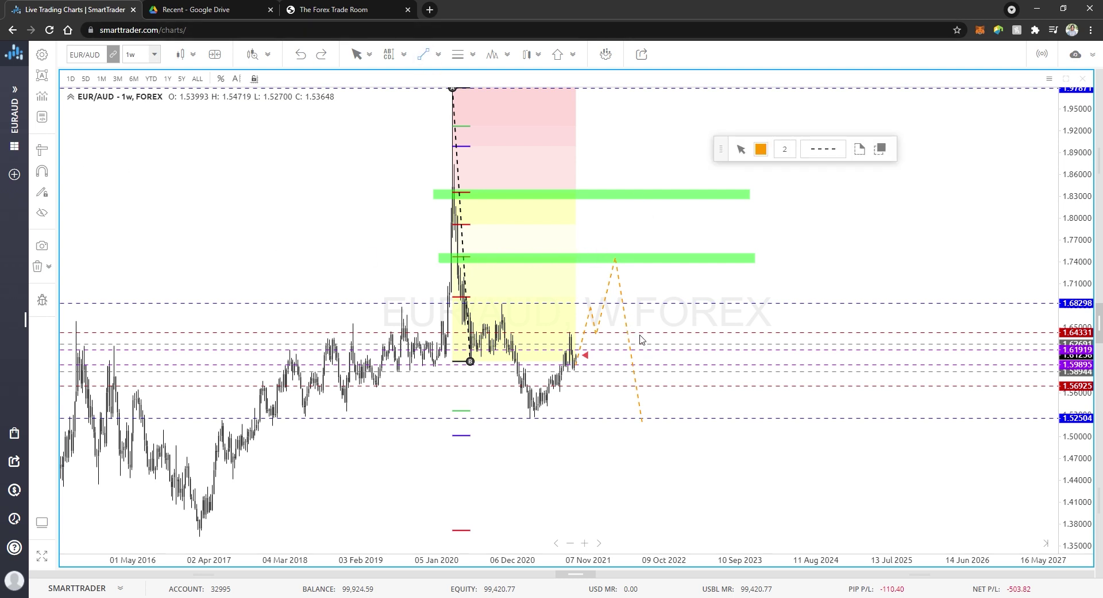
left_click(630, 365)
left_click(688, 189)
left_click(423, 54)
left_click(689, 192)
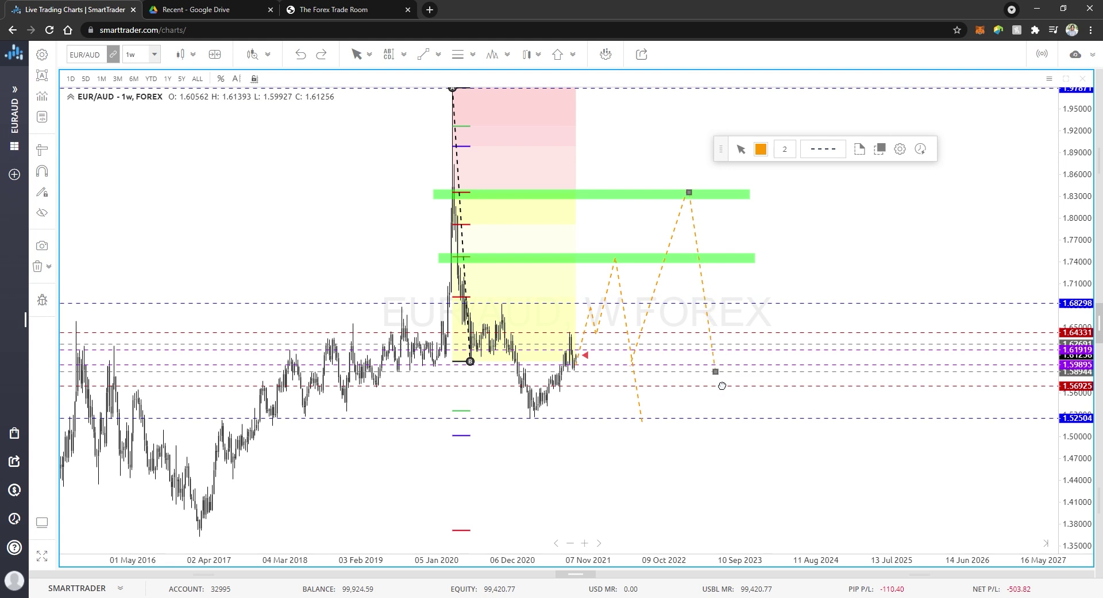
left_click(758, 526)
left_click_drag(764, 533, 767, 540)
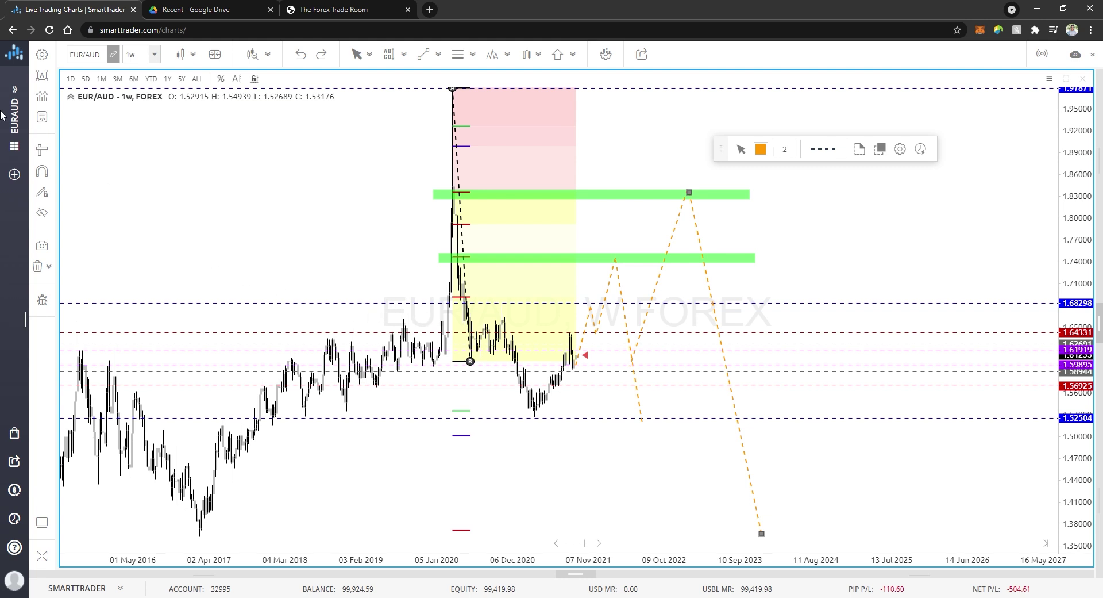
Step: Measure the price range from the lower green zone down to the lowest red Fibonacci extension level
left_click(41, 150)
left_click(645, 260)
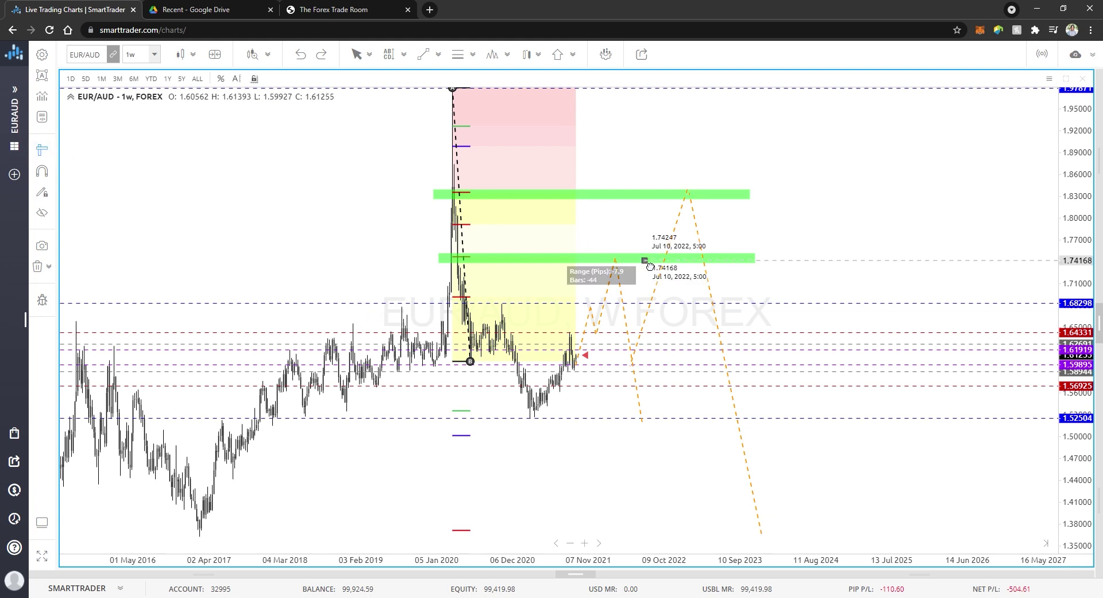
left_click(461, 529)
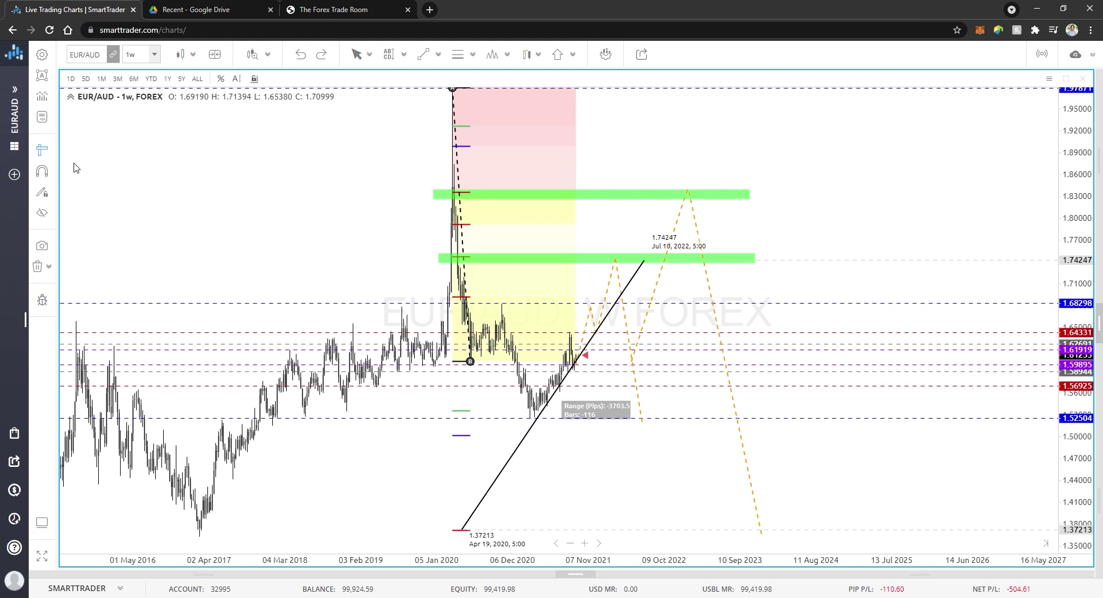
left_click(42, 150)
mouse_move(662, 197)
left_mouse_down()
mouse_move(673, 204)
mouse_move(653, 223)
mouse_move(652, 208)
left_mouse_up()
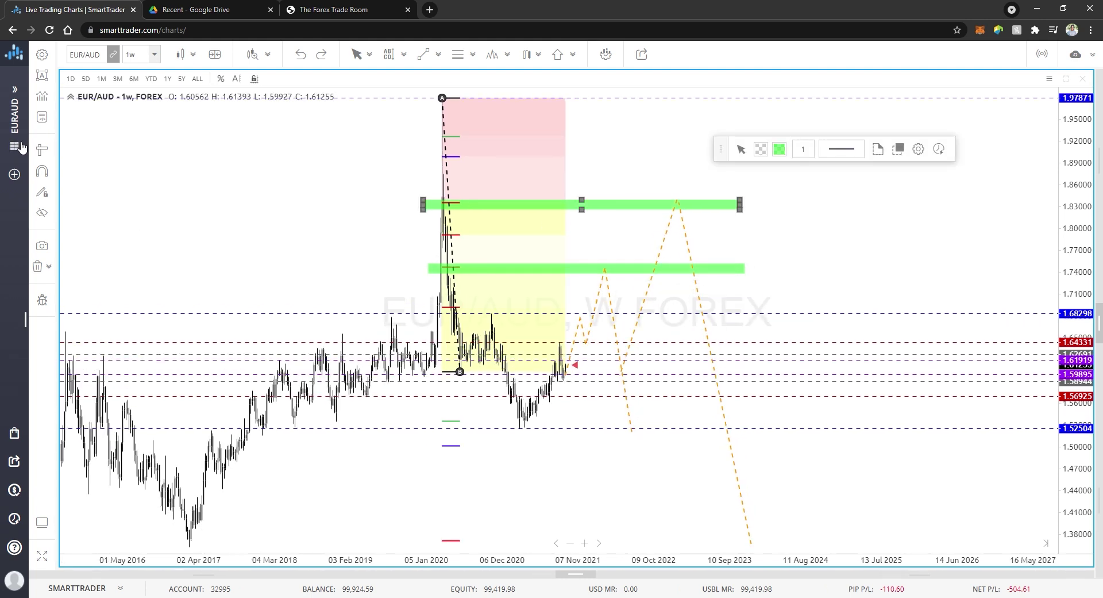
Step: Measure the price range from the upper green zone down to the lowest red Fibonacci extension level
left_click(41, 150)
left_click(654, 209)
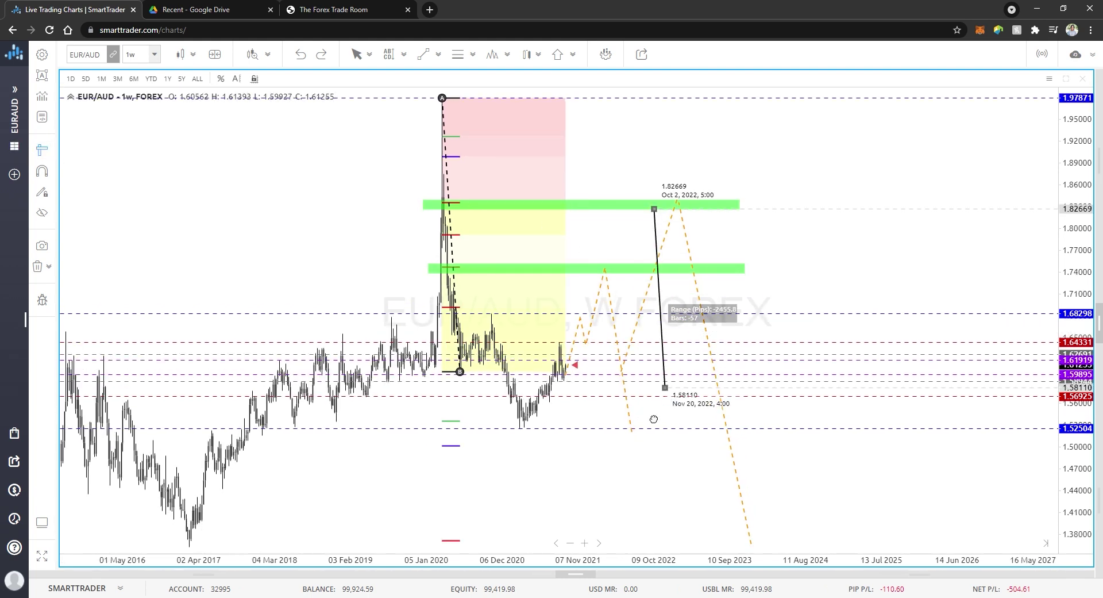
left_click(443, 540)
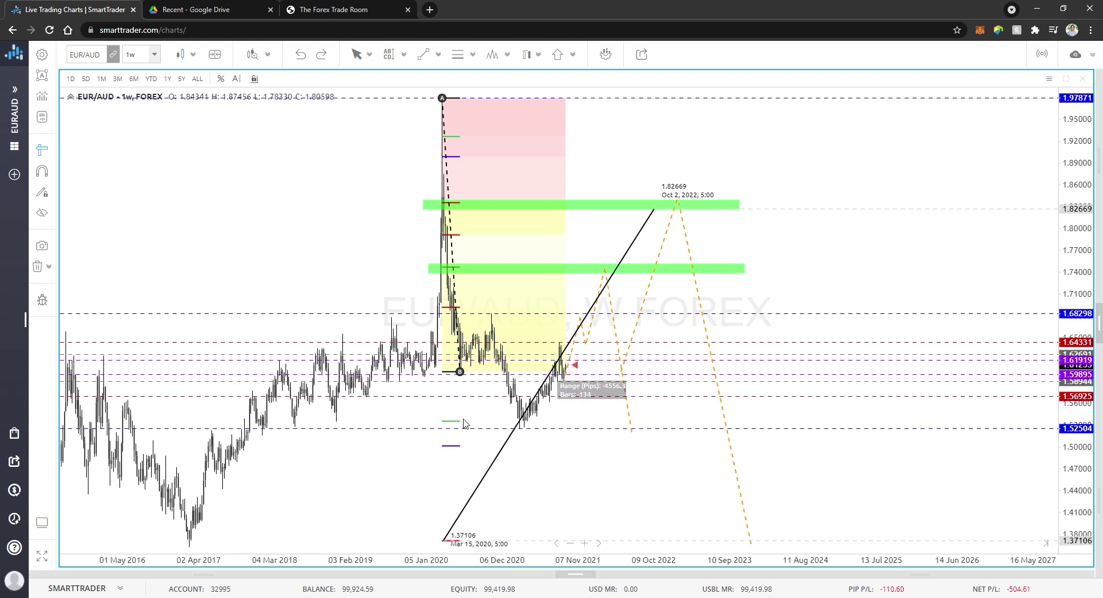
left_click(41, 150)
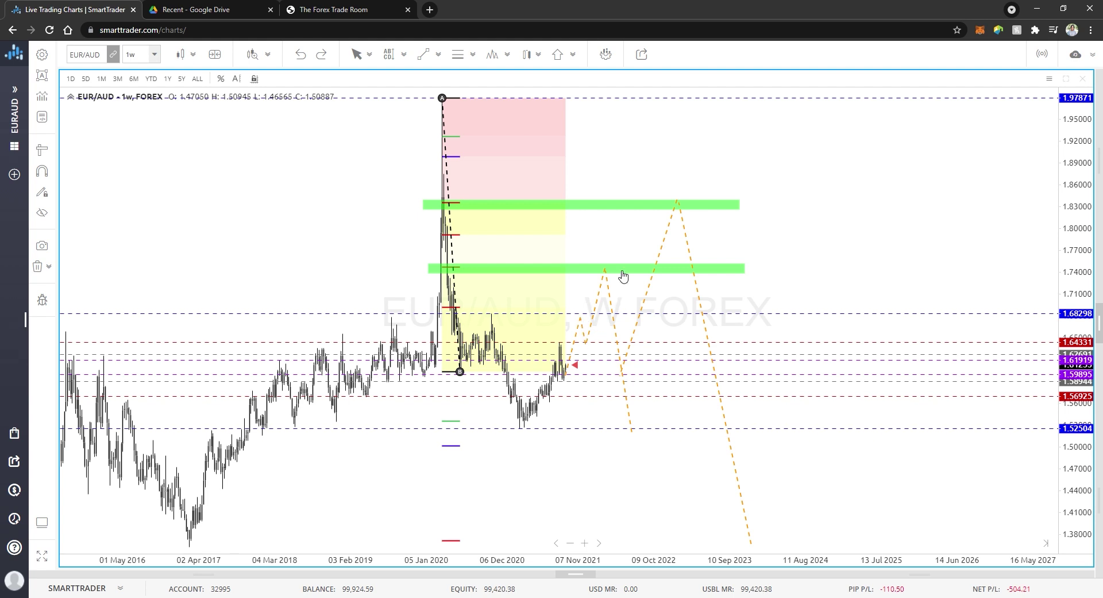
Step: Measure the price range from the September 2021 low up to the lower green zone and dismiss the measurement
scroll(749, 291, "up", 3)
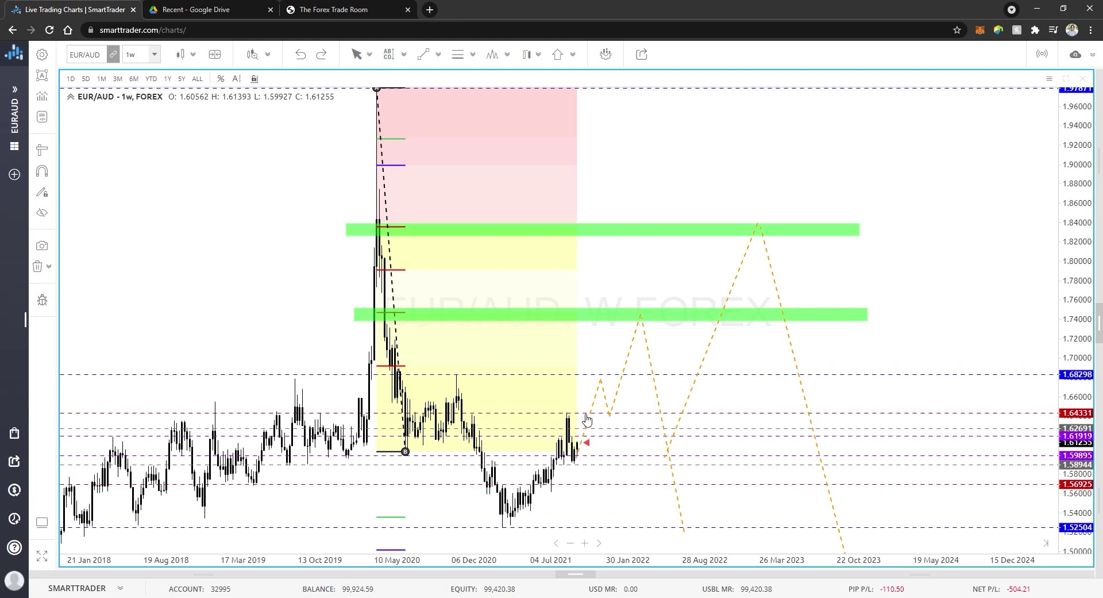
left_click(42, 150)
left_click(575, 465)
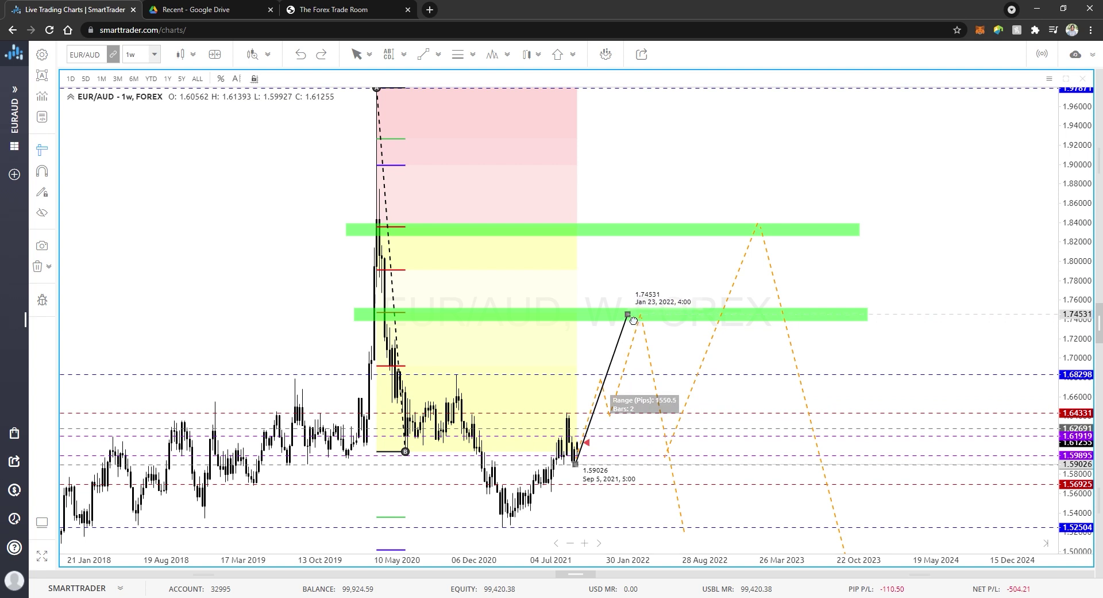
scroll(627, 316, "up", 1)
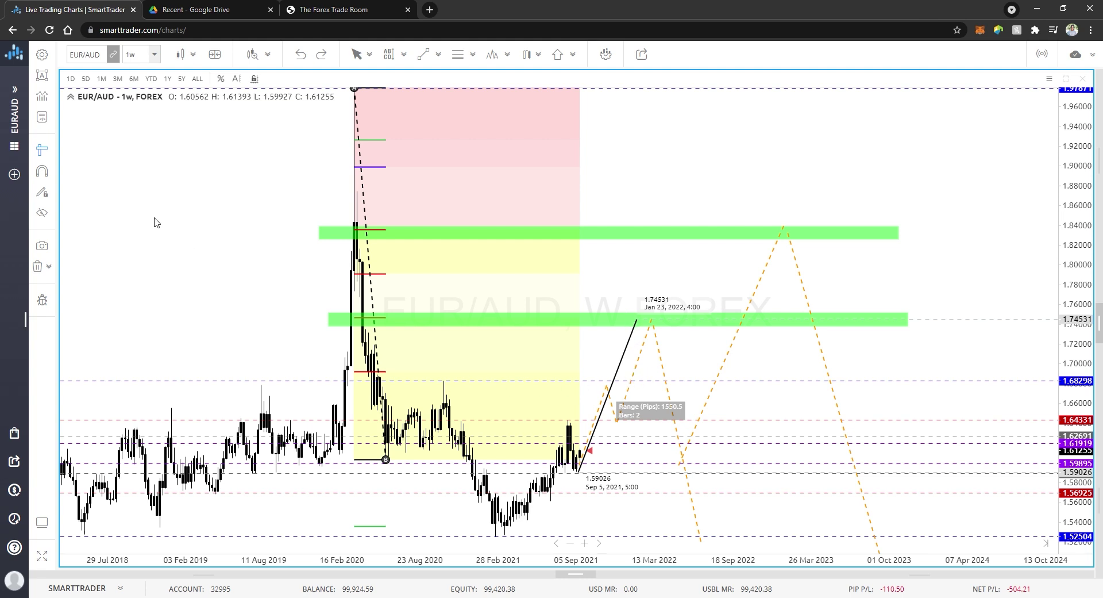
left_click(618, 371)
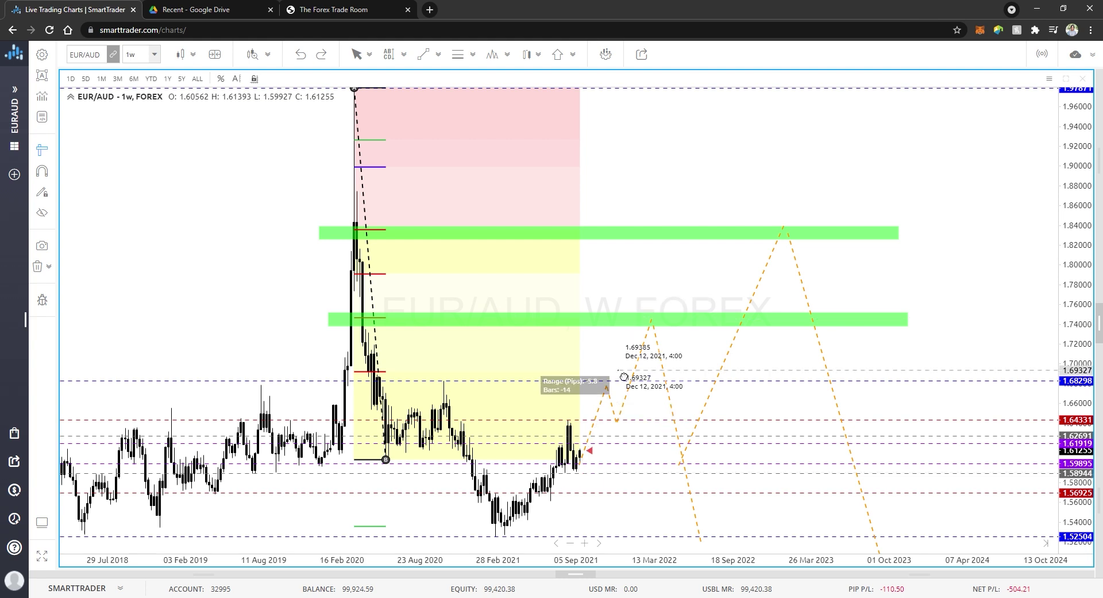
key("Escape")
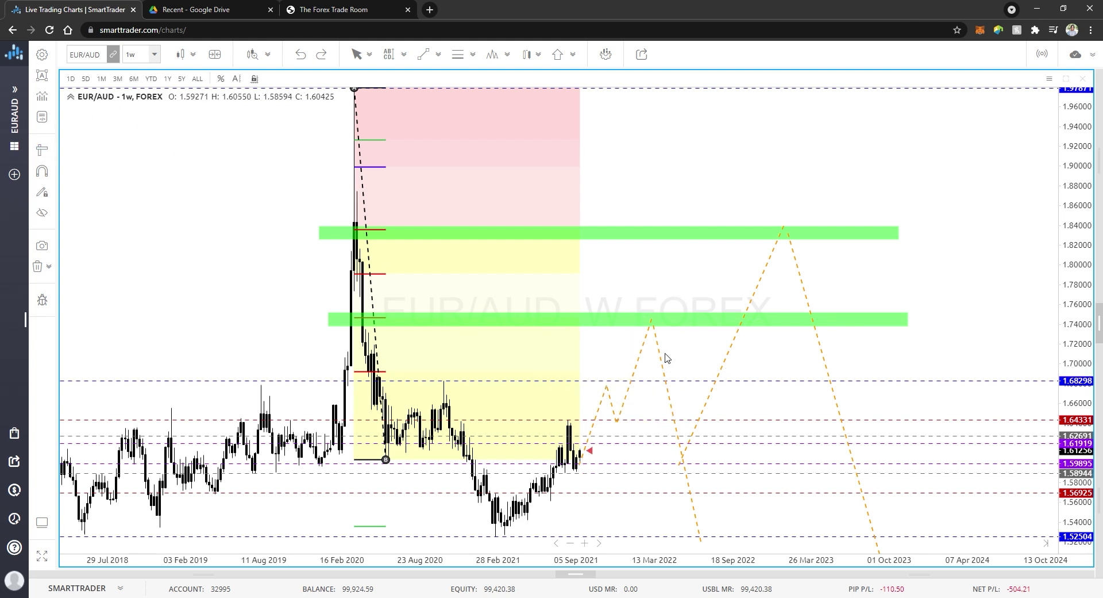
Step: Draw Fibonacci retracements over the two upswings that follow the 1.52504 low, the second one ending at the 1.64331 high
left_click_drag(595, 526, 596, 396)
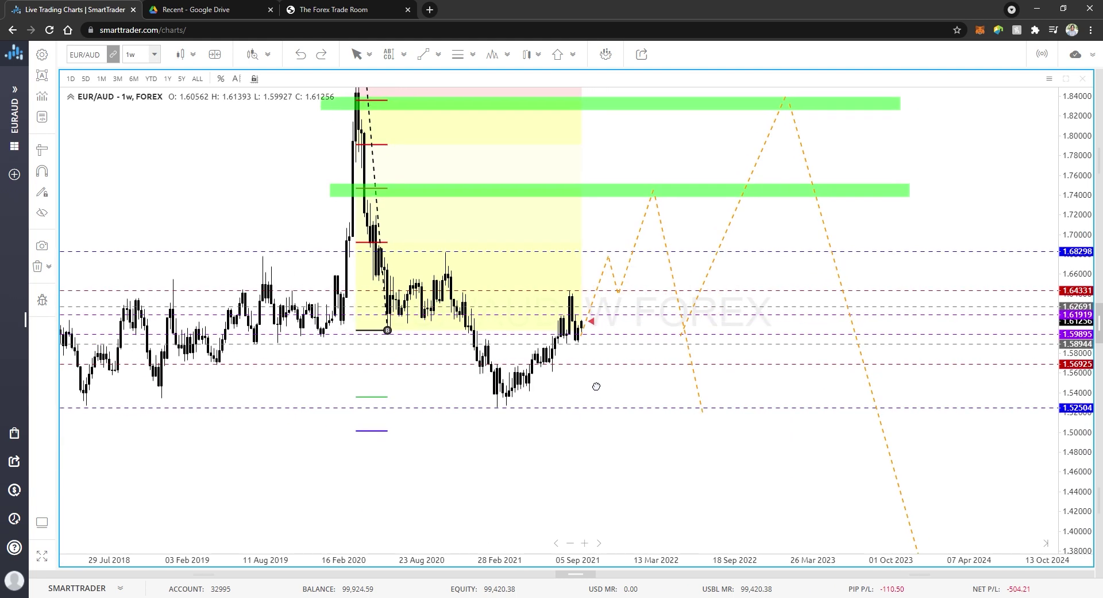
left_click(389, 54)
left_click(404, 55)
left_click(408, 57)
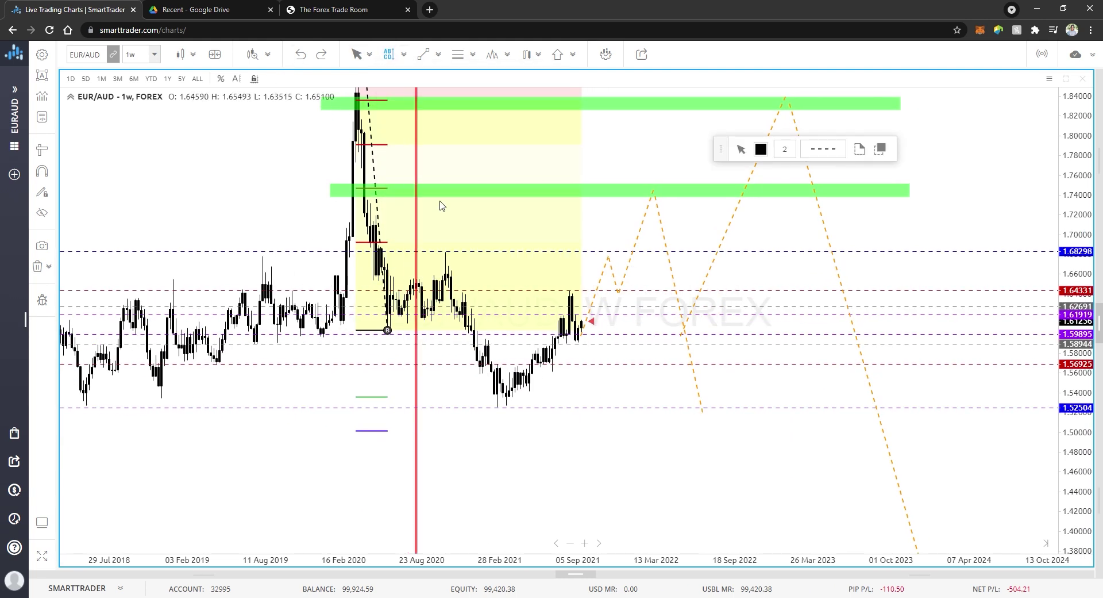
left_click(498, 432)
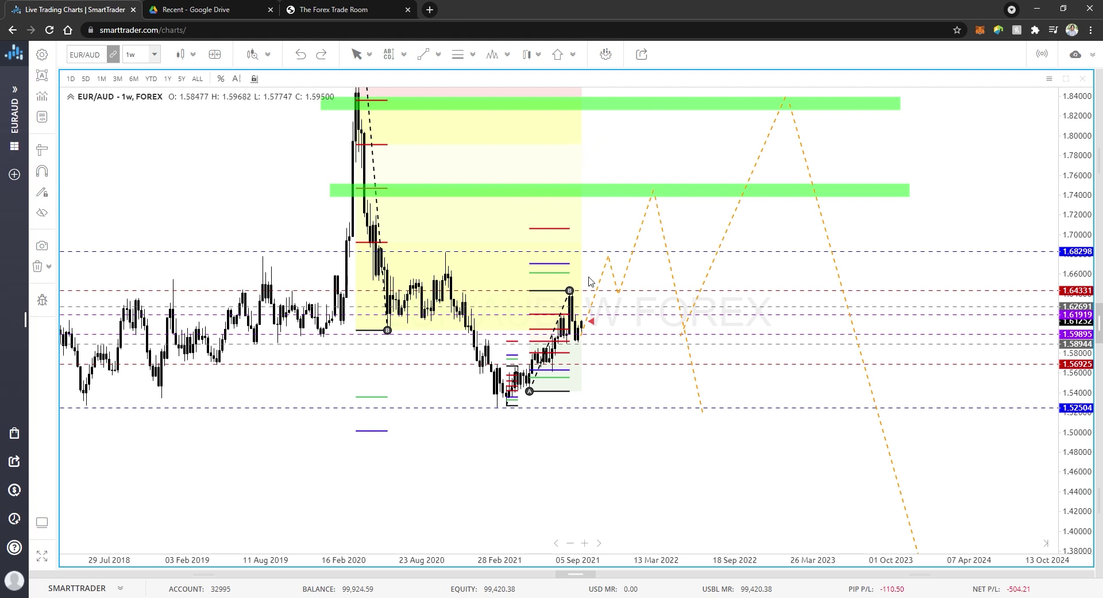
Step: Review the retracement, green zones and projections on the 1 month timeframe, and return to the 1 week timeframe
left_click(155, 55)
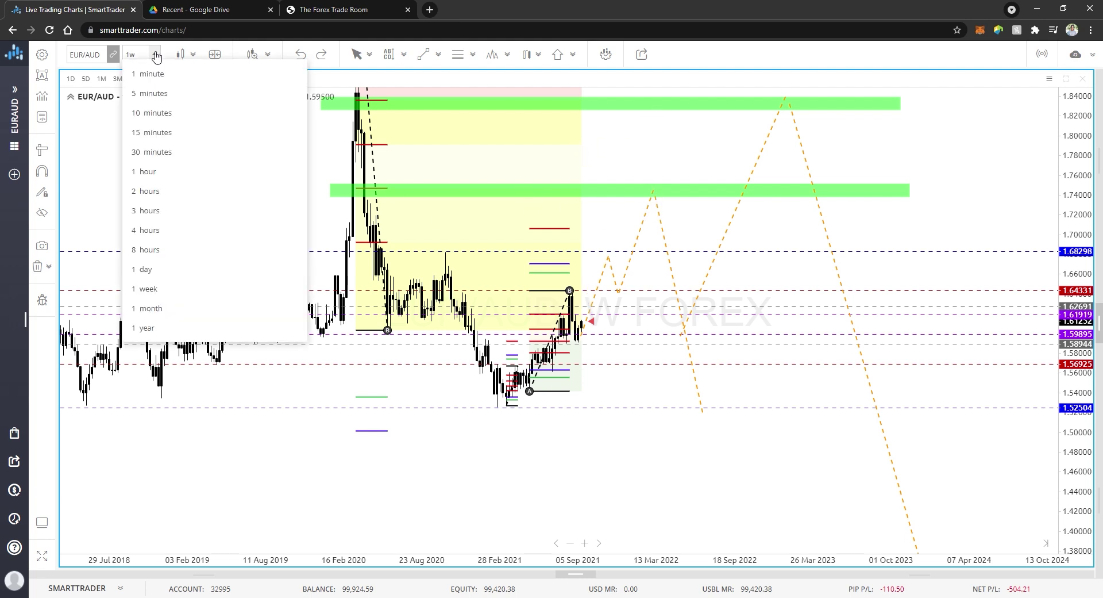
left_click(193, 305)
scroll(788, 429, "up", 10)
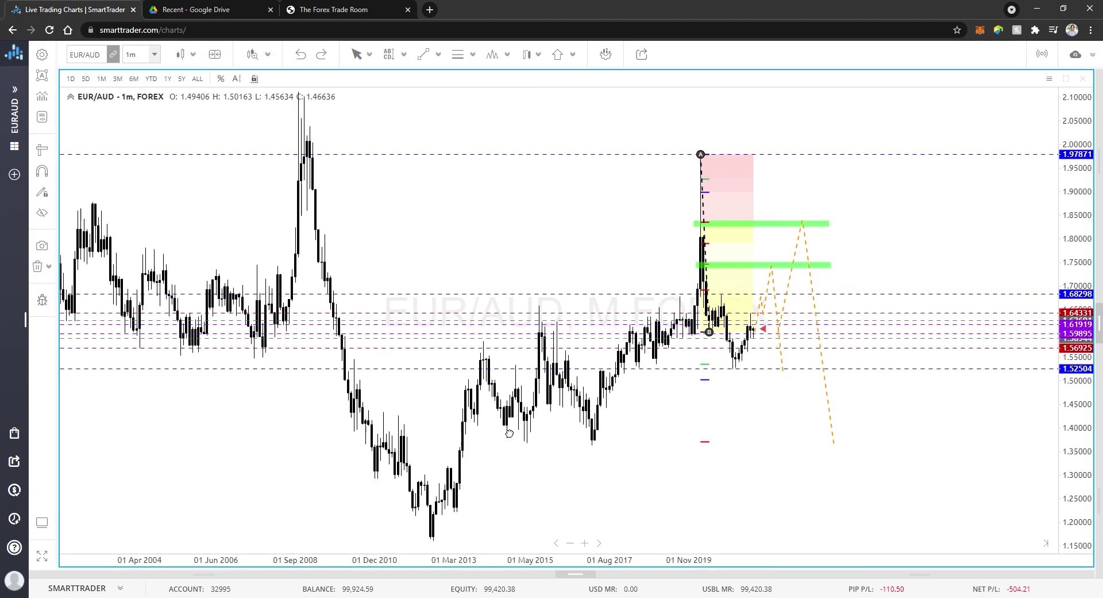
scroll(881, 383, "up", 3)
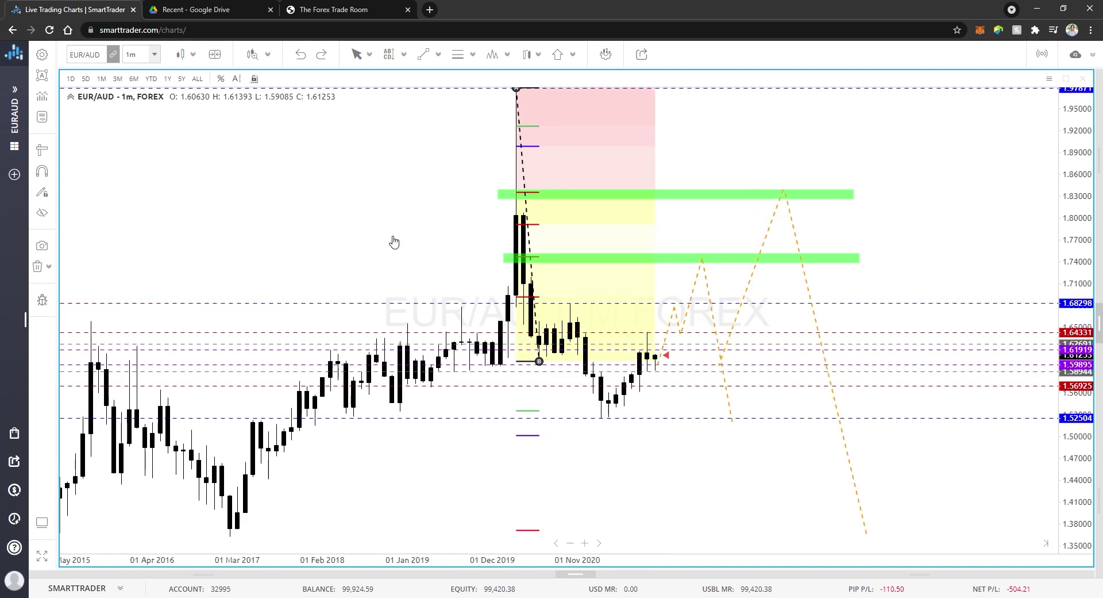
left_click(154, 54)
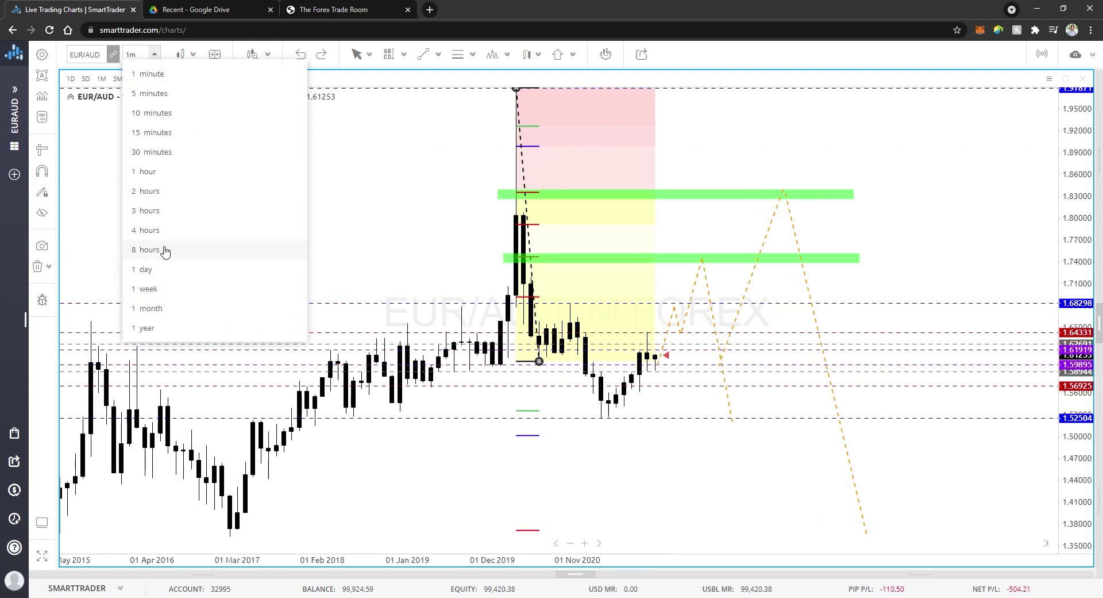
left_click(168, 290)
scroll(172, 288, "down", 5)
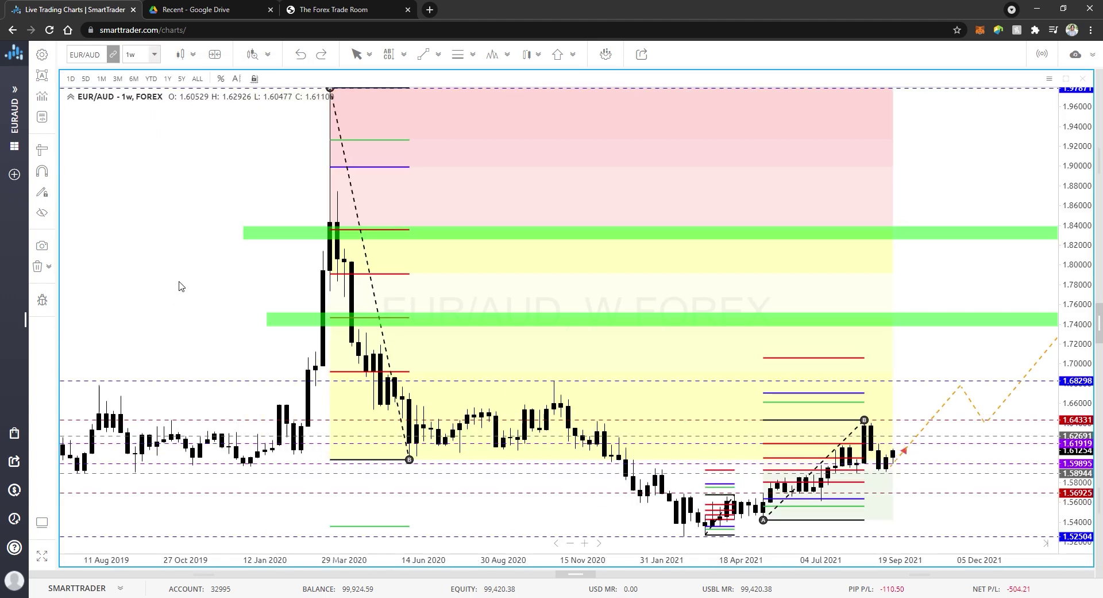
left_click_drag(308, 224, 167, 207)
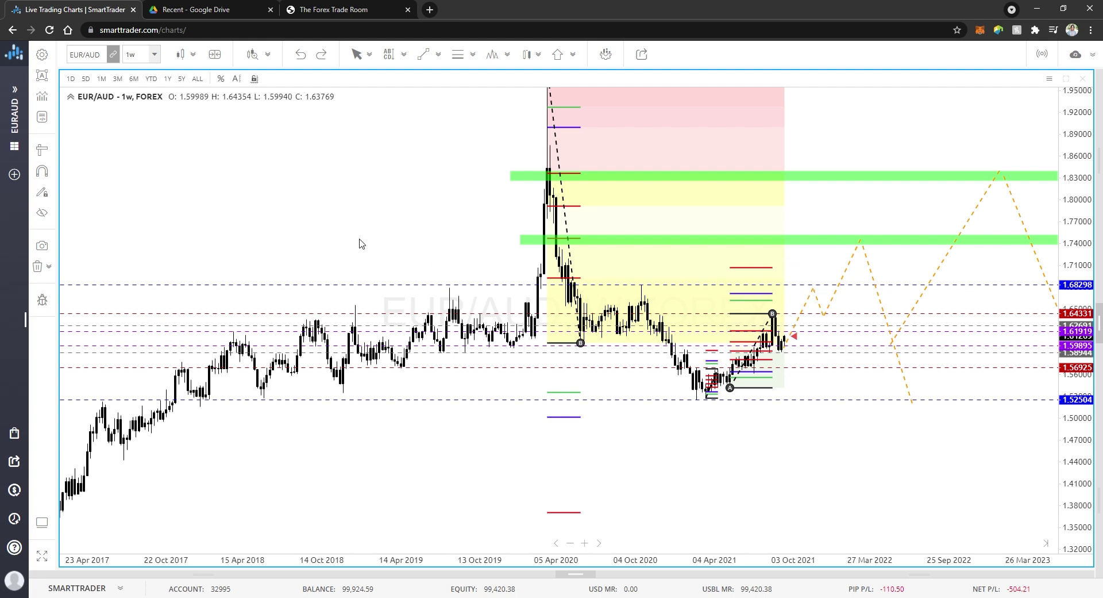
Step: Shift the red level at the latest swing high to 1.64416 and delete the two 2021 upswing retracements
left_click(774, 314)
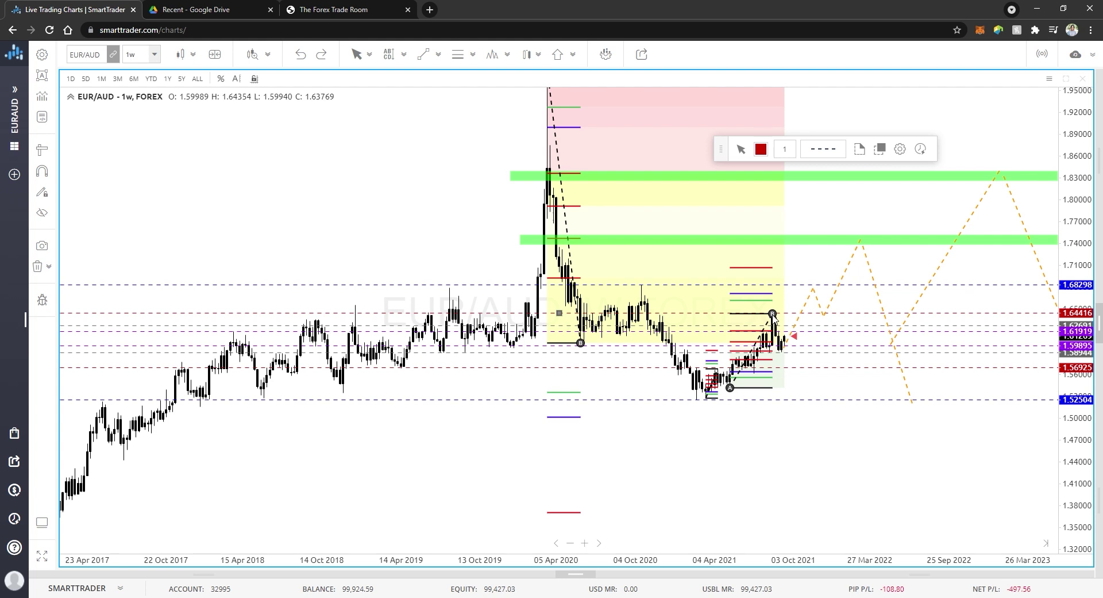
left_click(773, 333)
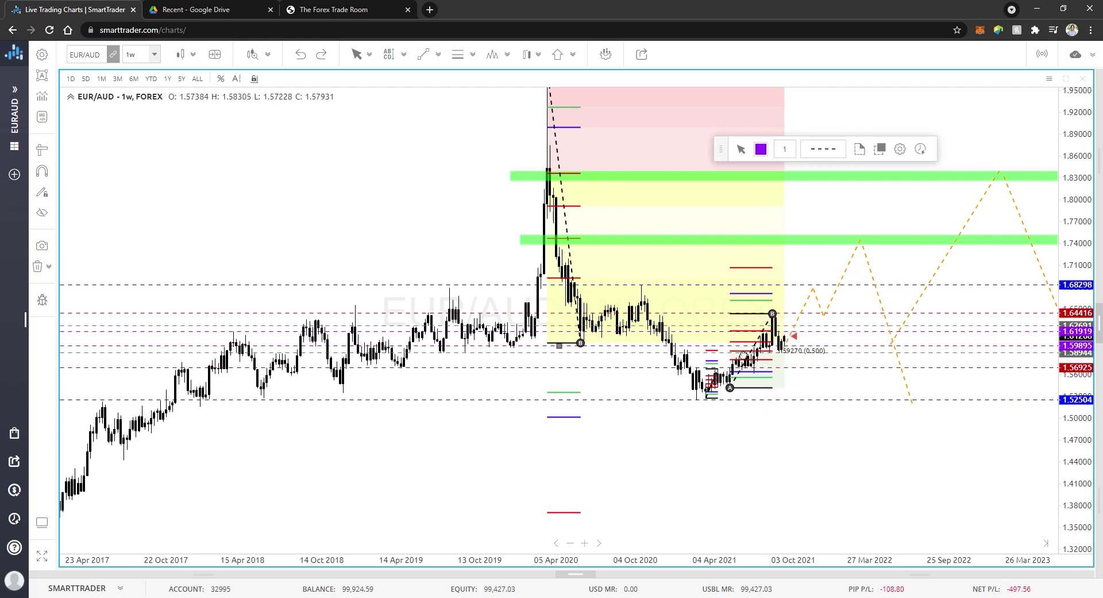
left_click(746, 368)
key("Delete")
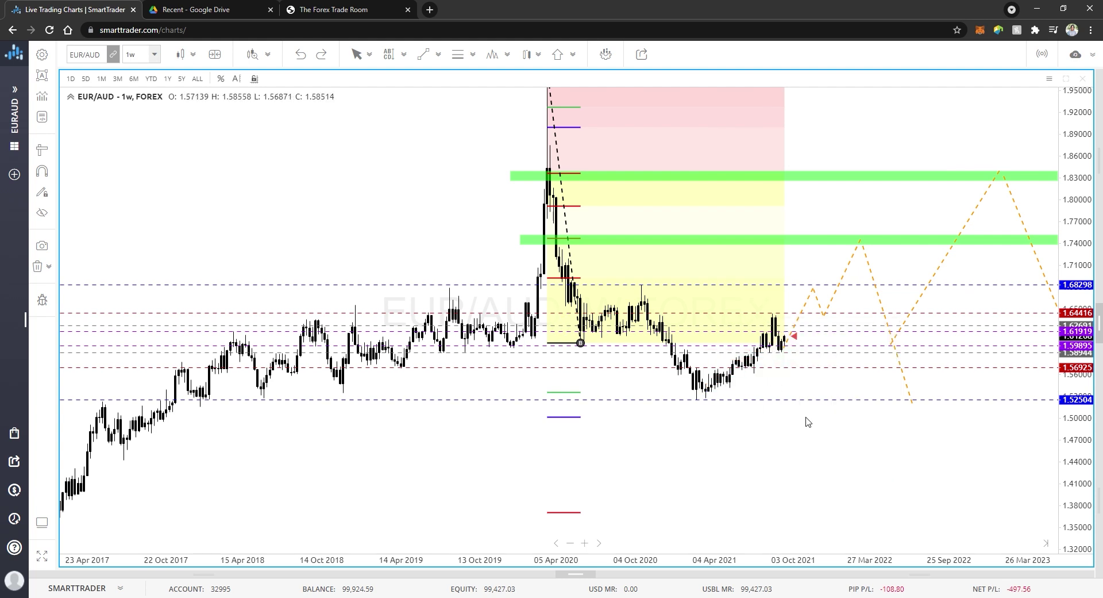
Step: Switch the chart to the 1 day timeframe with the latest candles and the start of the projection in view
scroll(773, 386, "up", 2)
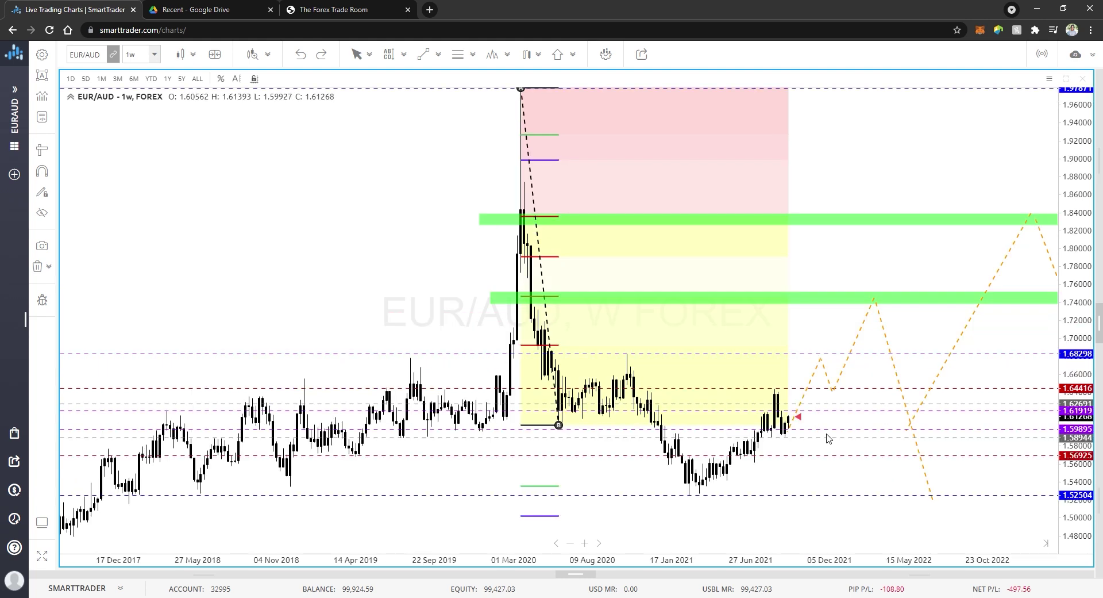
left_click(156, 55)
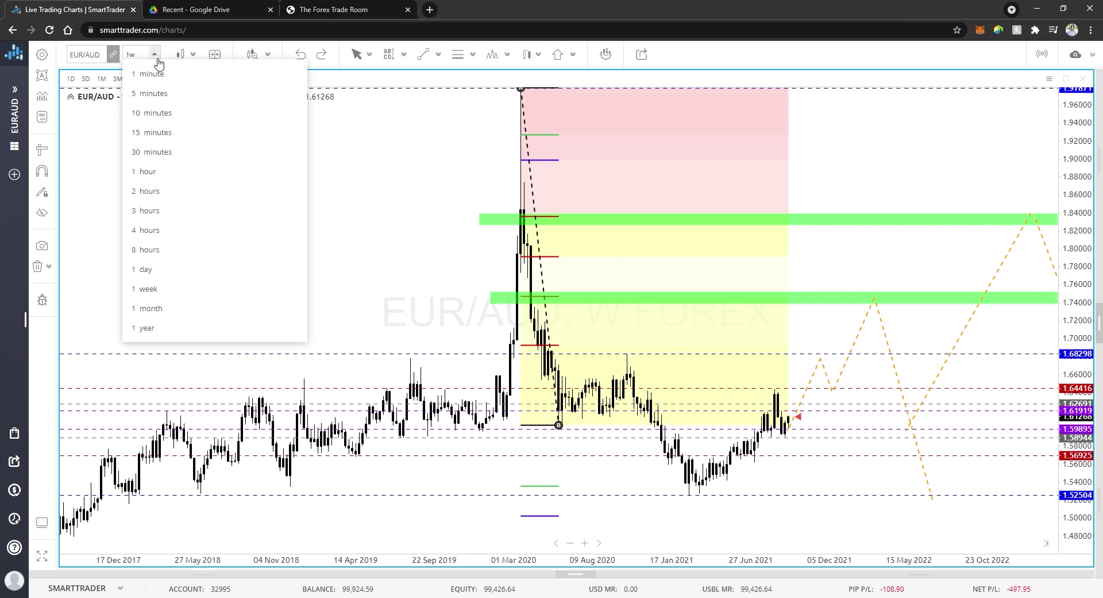
left_click(162, 288)
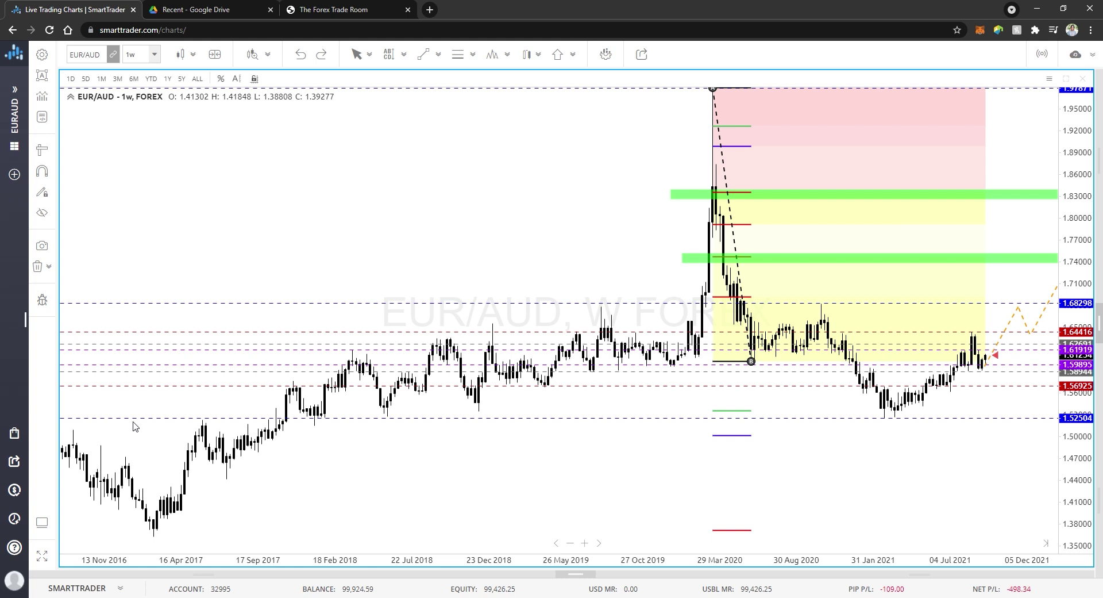
left_click(154, 55)
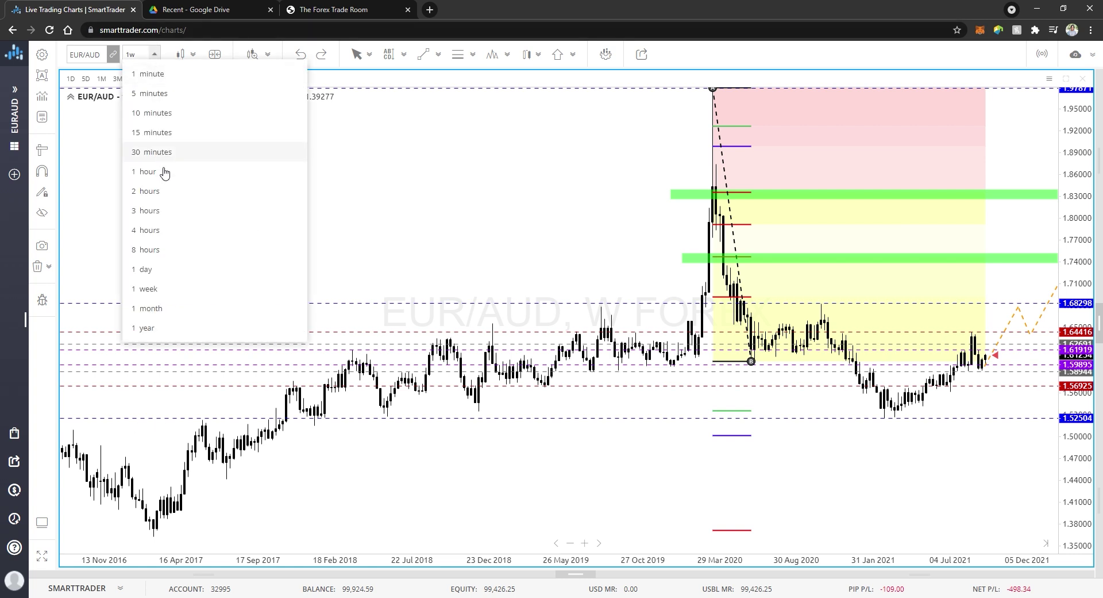
left_click(160, 275)
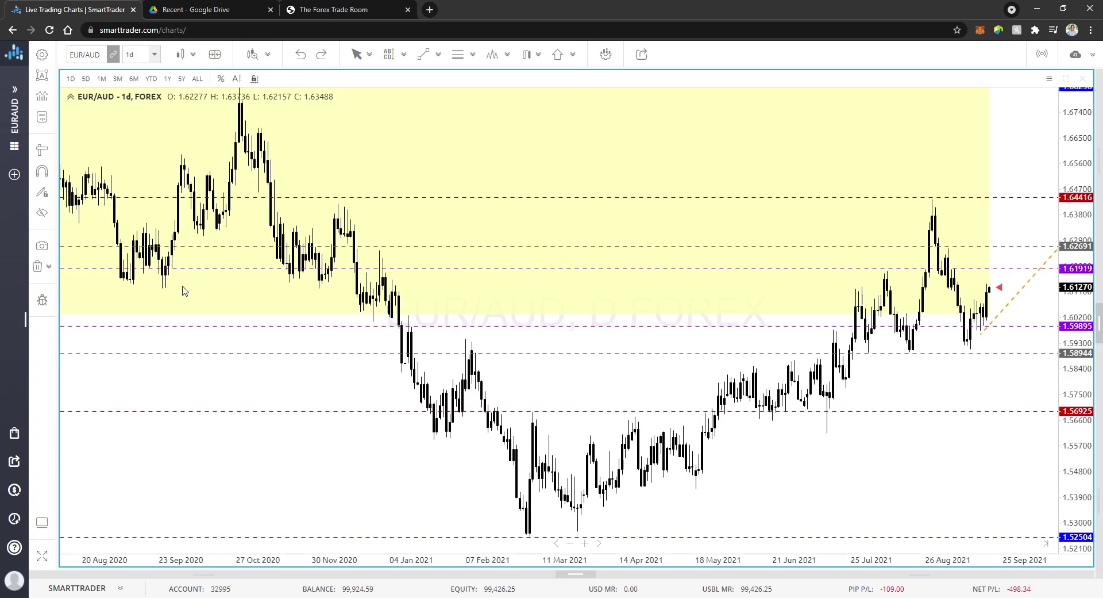
left_click_drag(1003, 479, 676, 449)
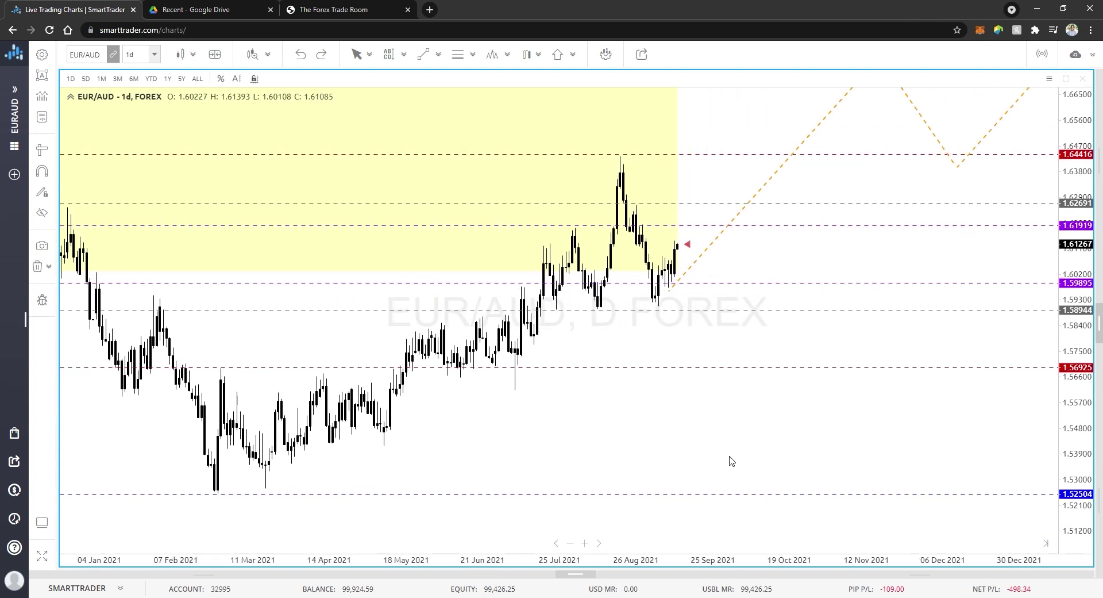
Step: Draw a rising trendline from the 1.52504 low to the 1.56925 level and style it as a solid grey line
left_click(423, 54)
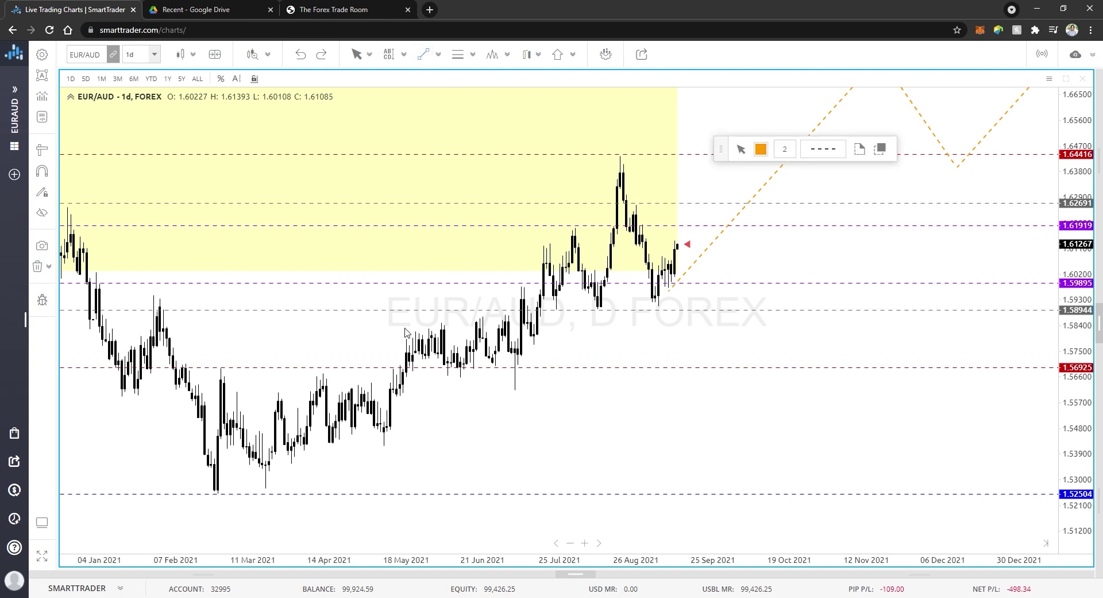
left_click(218, 495)
left_click(970, 377)
left_click_drag(974, 382, 1050, 370)
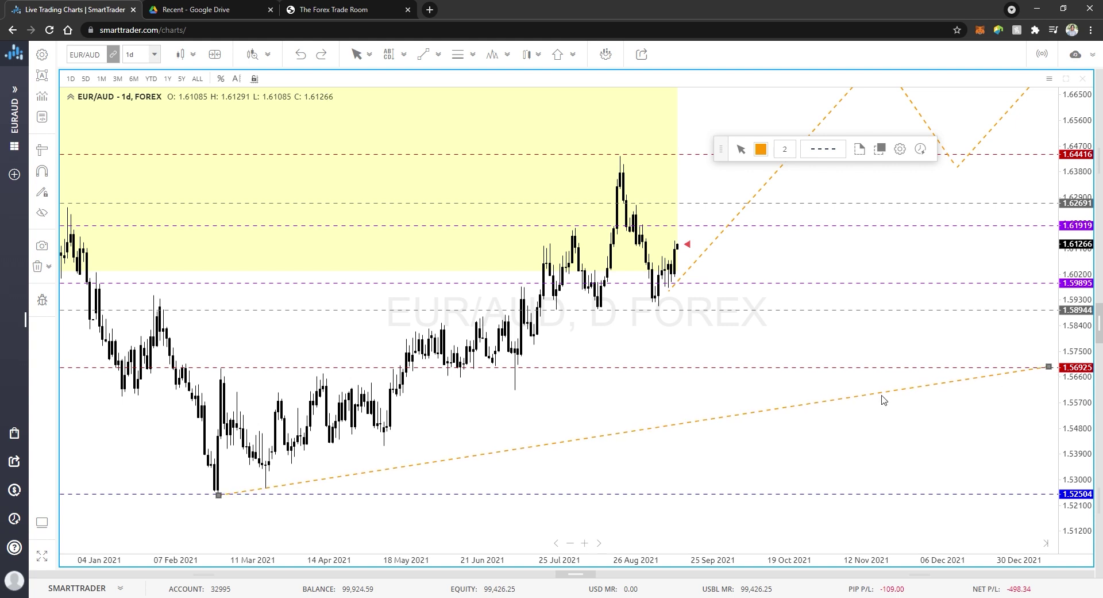
left_click(815, 151)
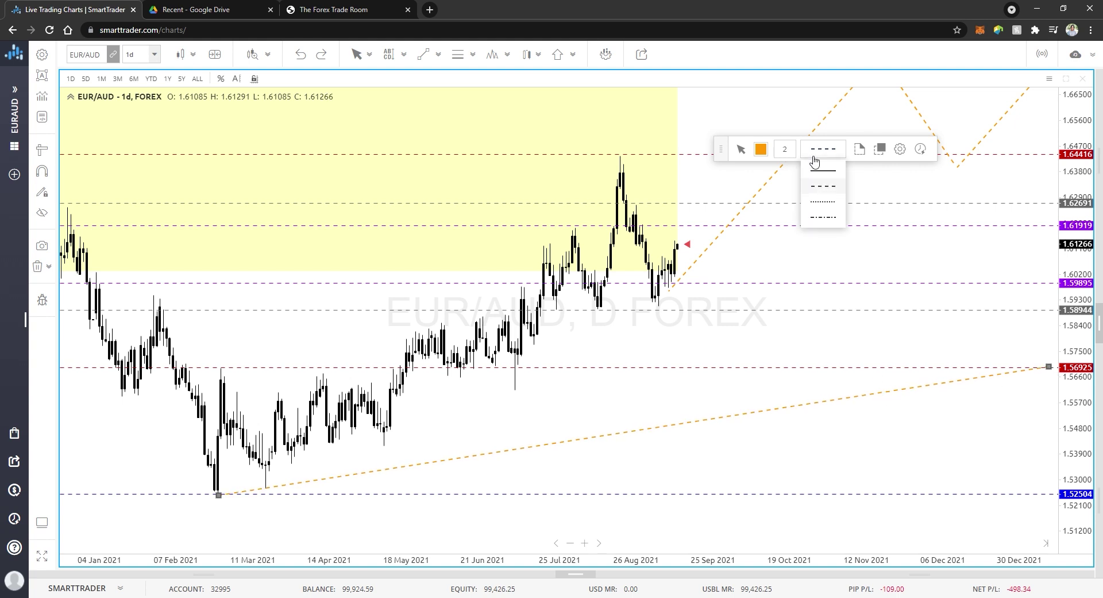
left_click(817, 170)
left_click(761, 151)
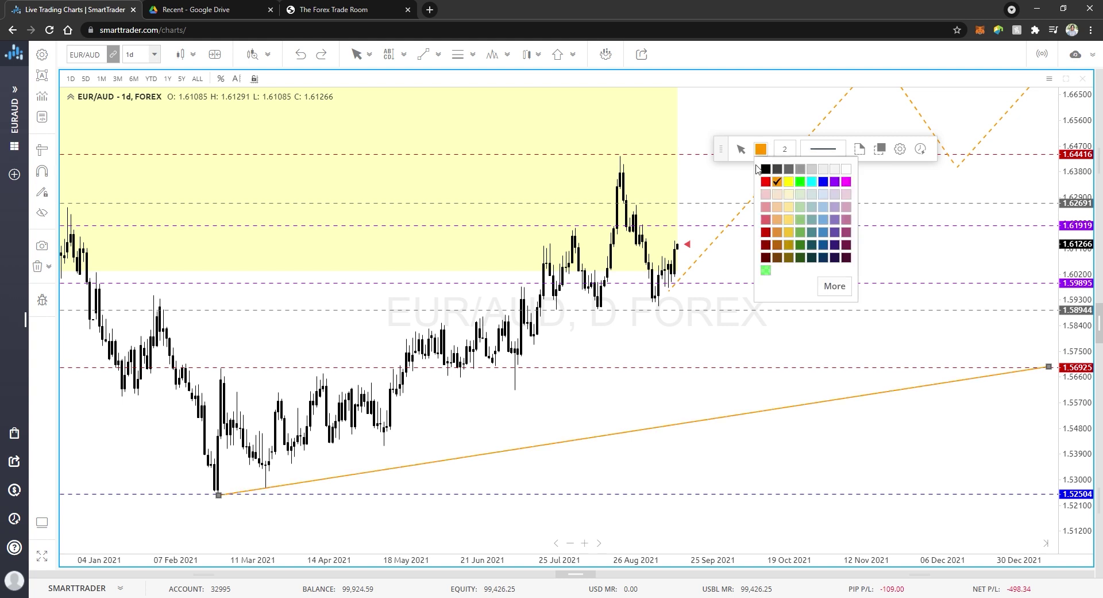
left_click(800, 170)
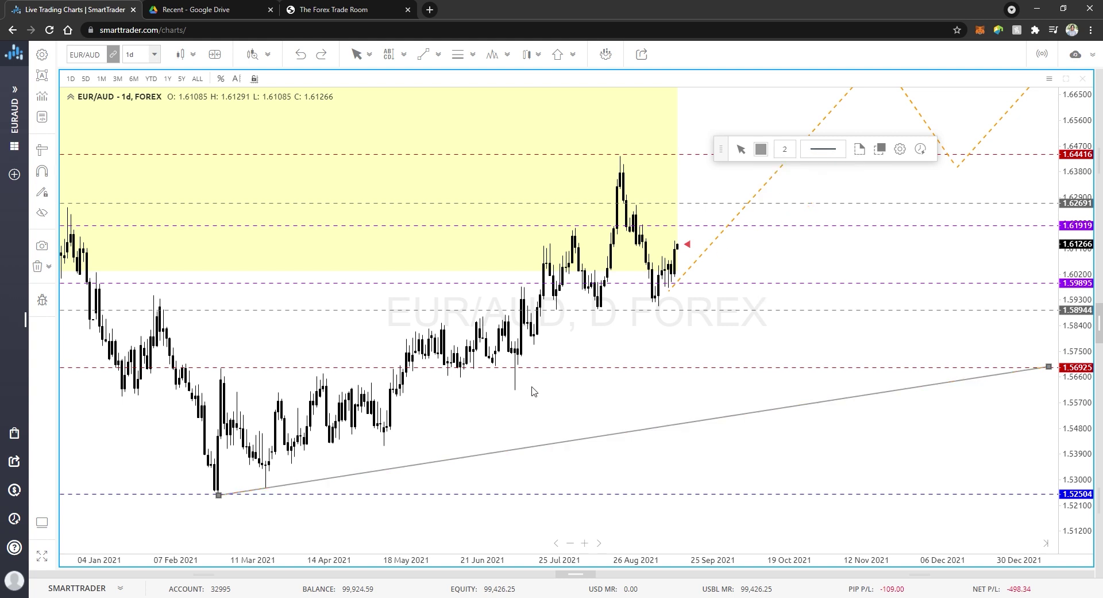
Step: Draw a falling solid grey trendline from the 1.64416 swing high down to about 1.574
left_click_drag(550, 413, 452, 393)
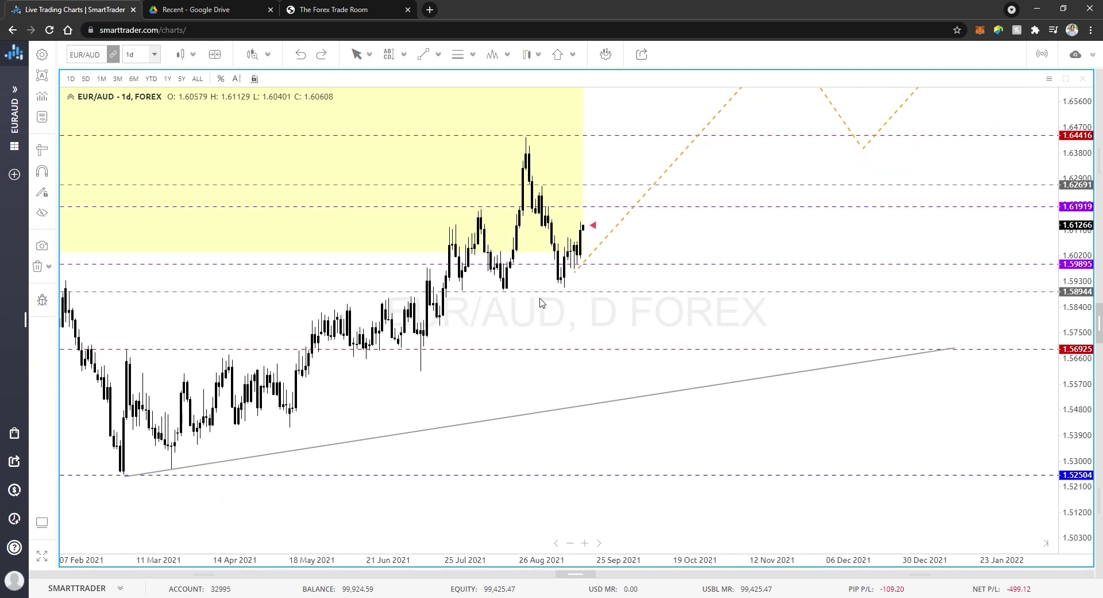
left_click(424, 54)
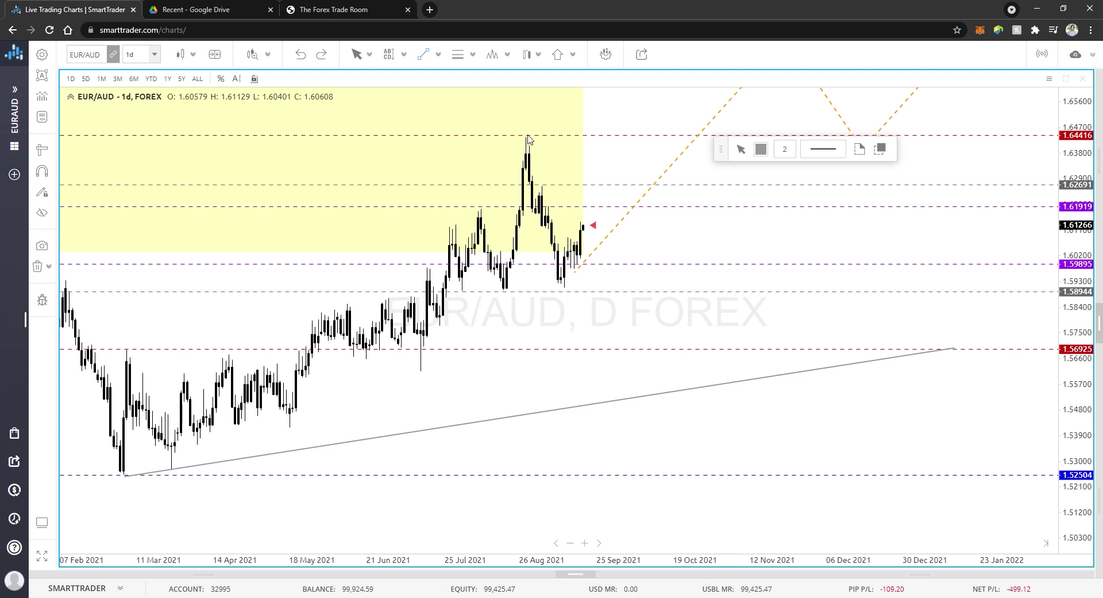
mouse_move(527, 138)
left_mouse_down()
mouse_move(581, 202)
mouse_move(605, 314)
mouse_move(629, 342)
left_mouse_up()
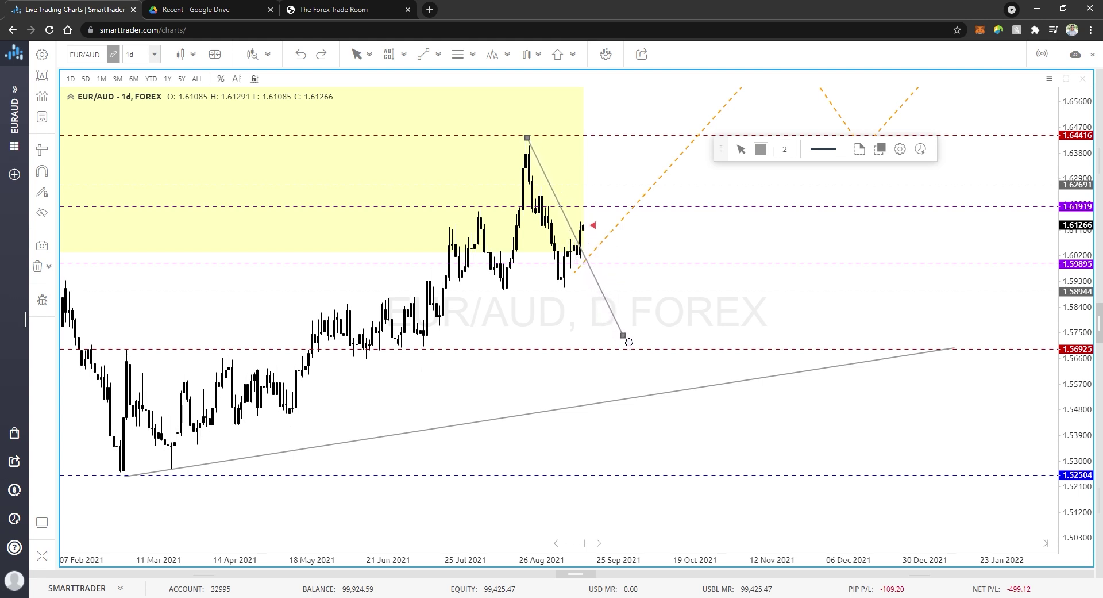
Step: Delete the rising grey trendline that starts at the 1.52504 low
left_click(815, 371)
key("Delete")
scroll(766, 393, "up", 5)
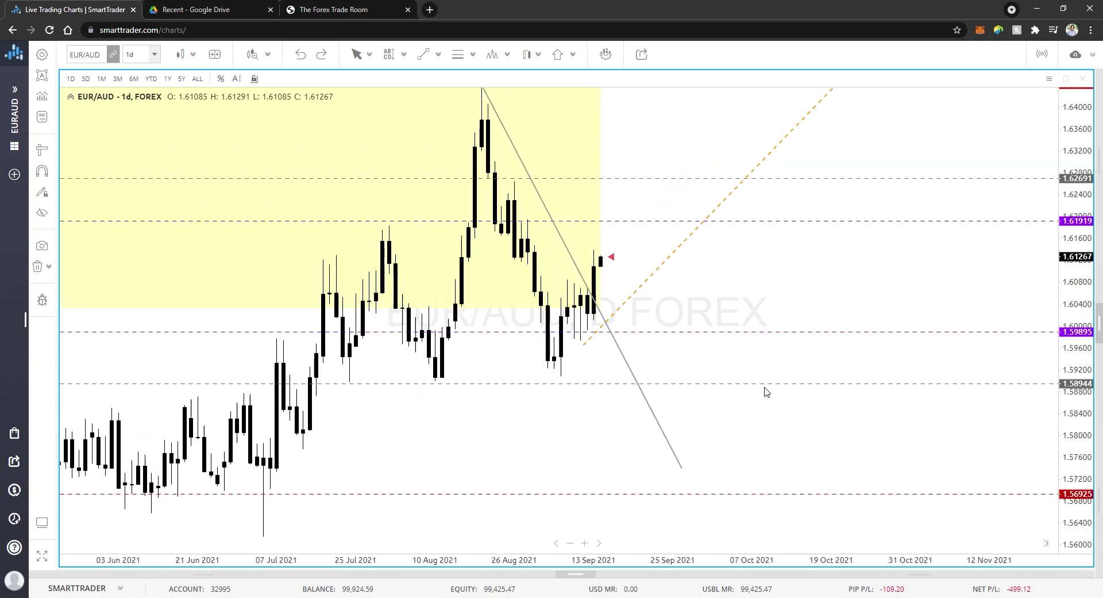
Step: Delete the falling grey trendline that starts at the 1.64416 swing high on the daily chart
scroll(655, 144, "down", 3)
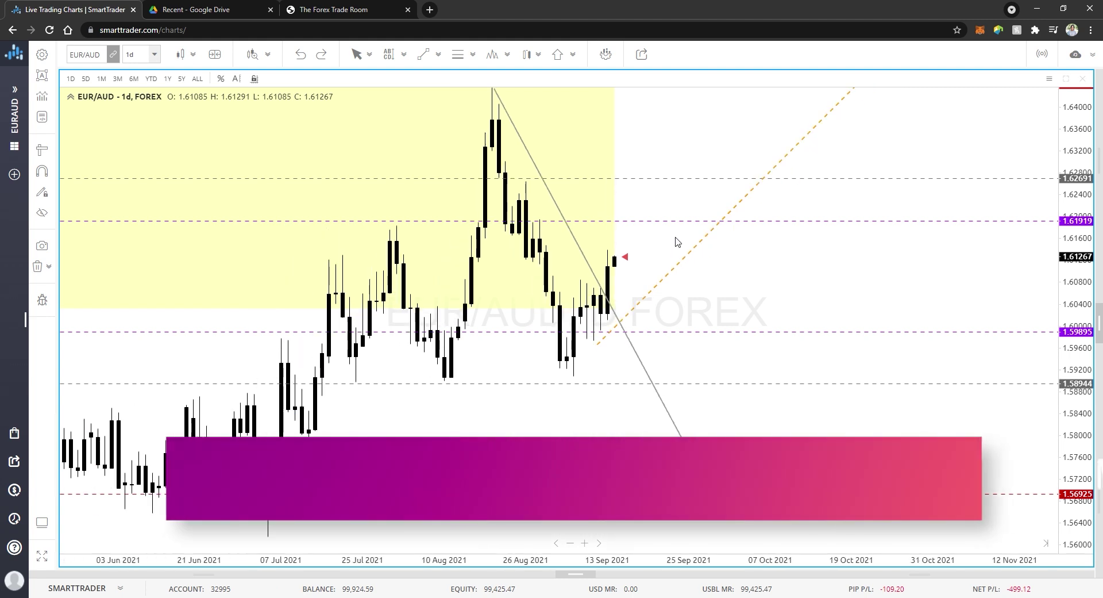
left_click_drag(660, 141, 625, 215)
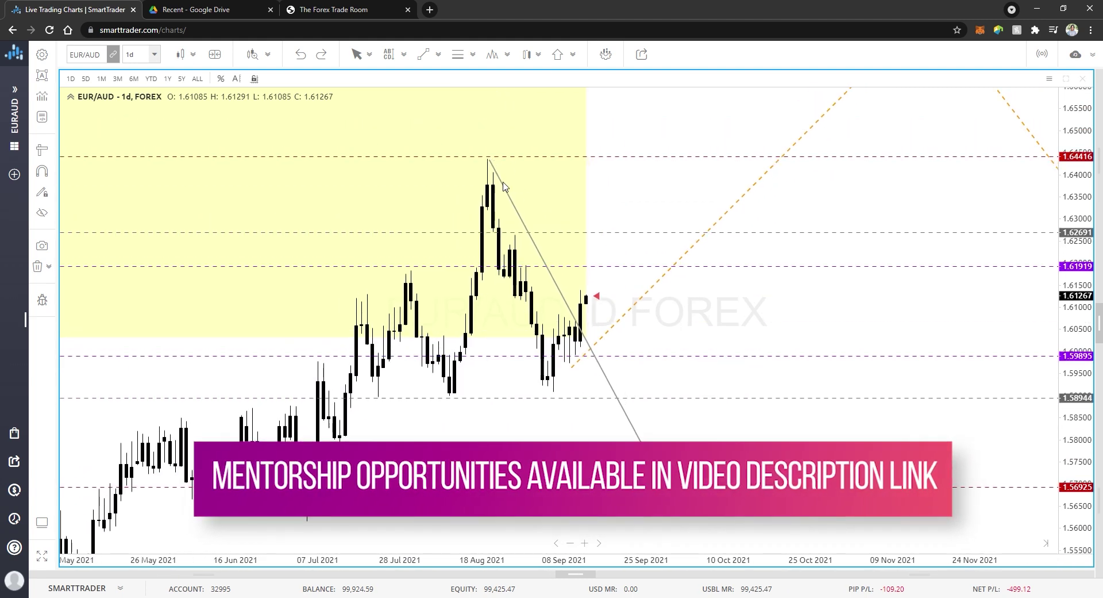
left_click(504, 183)
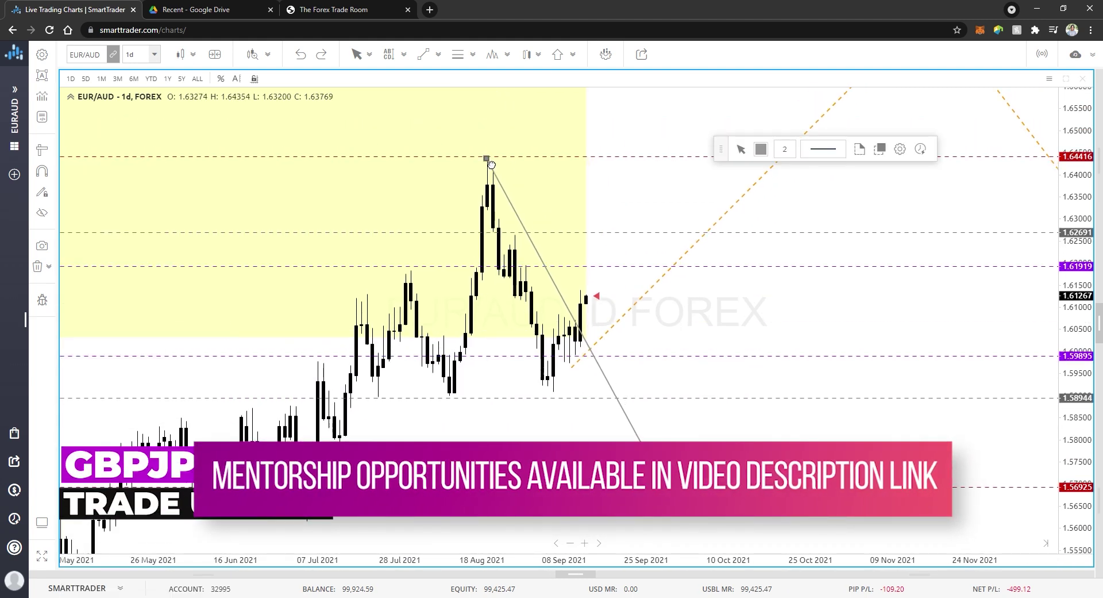
left_click(621, 206)
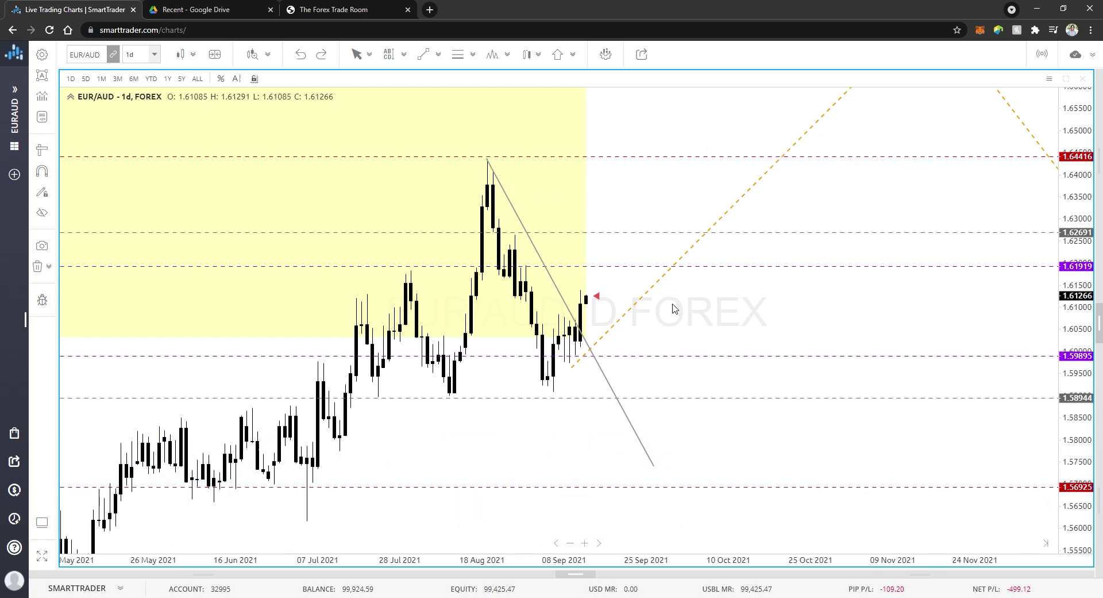
left_click(542, 261)
key("Delete")
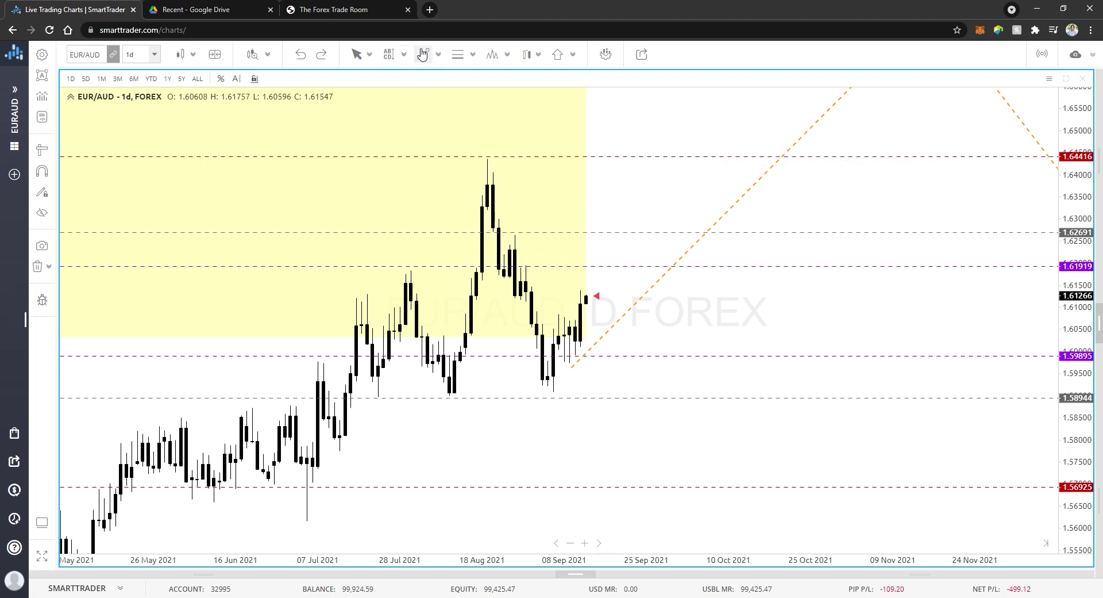
Step: Draw a black smart trend line down from the August swing high near 1.64416 to the early-September highs and extend it
left_click(404, 54)
left_click(439, 140)
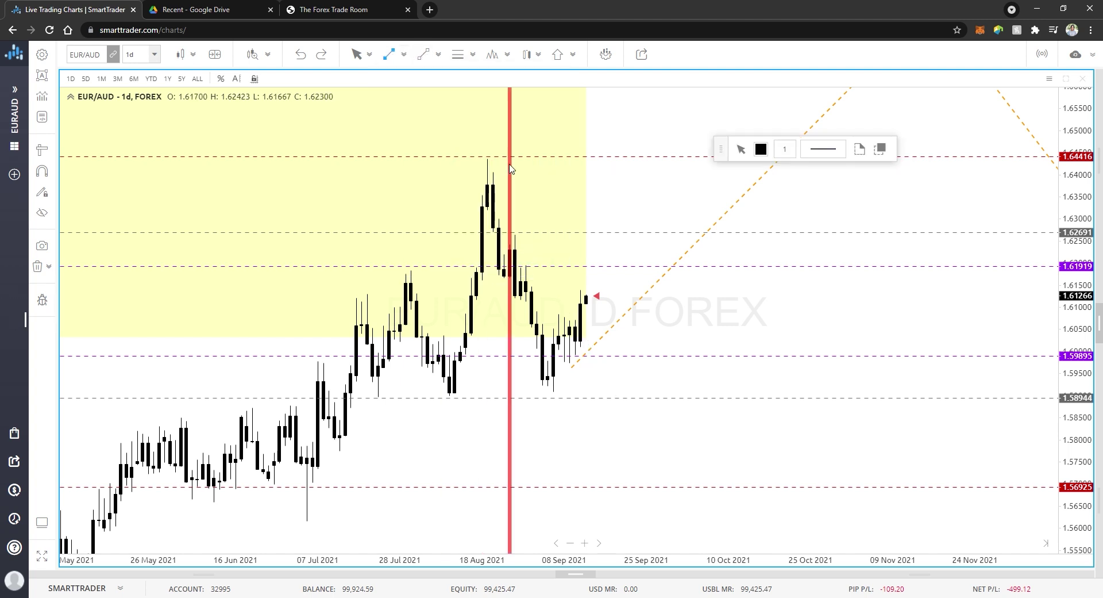
left_click(493, 157)
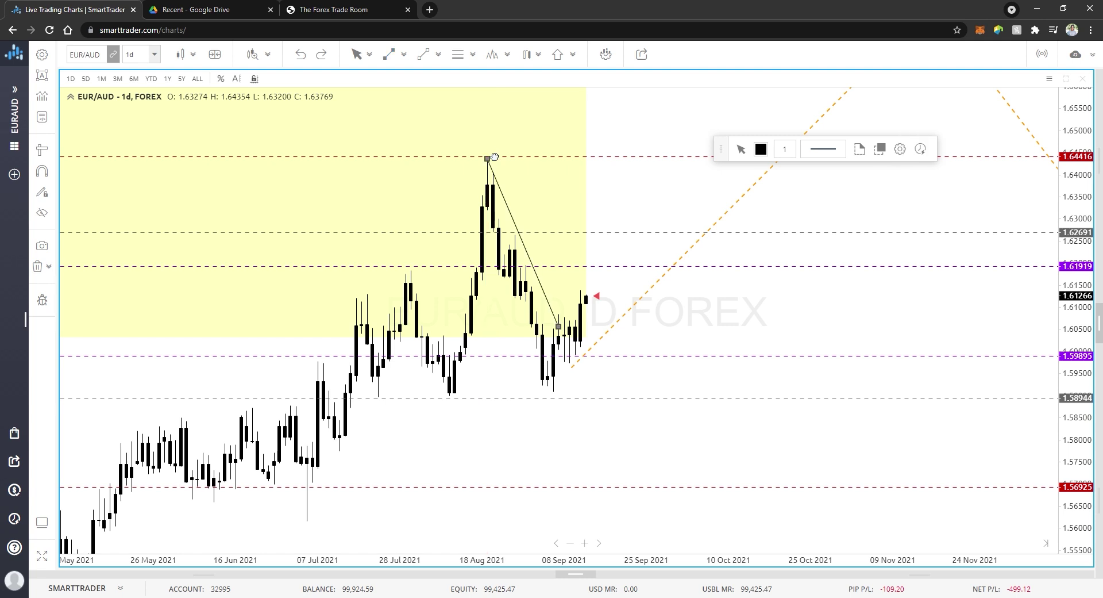
right_click(563, 330)
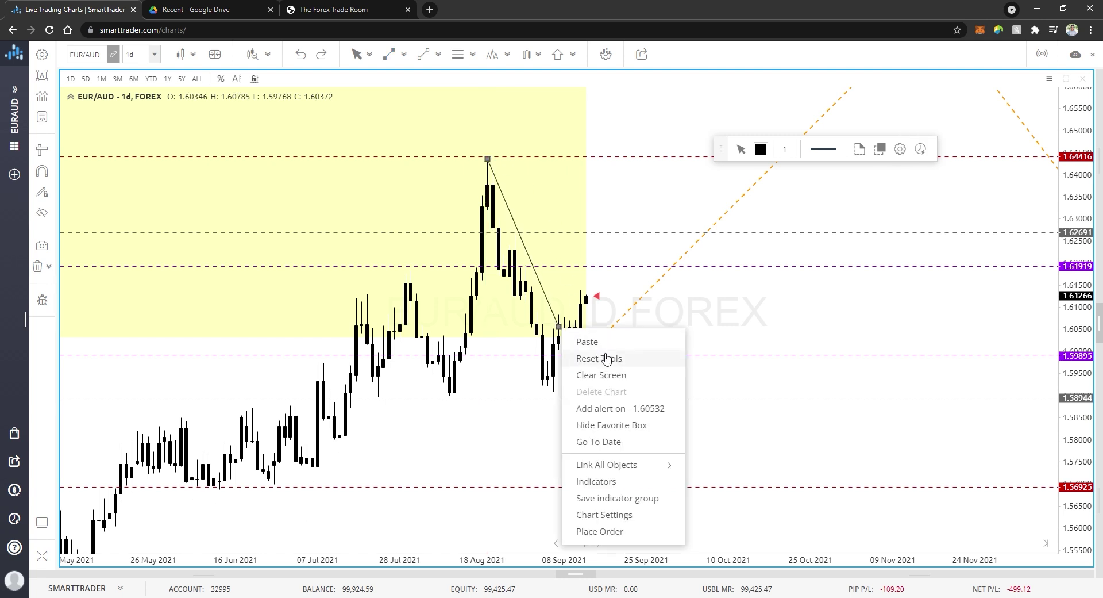
left_click(558, 328)
right_click(559, 328)
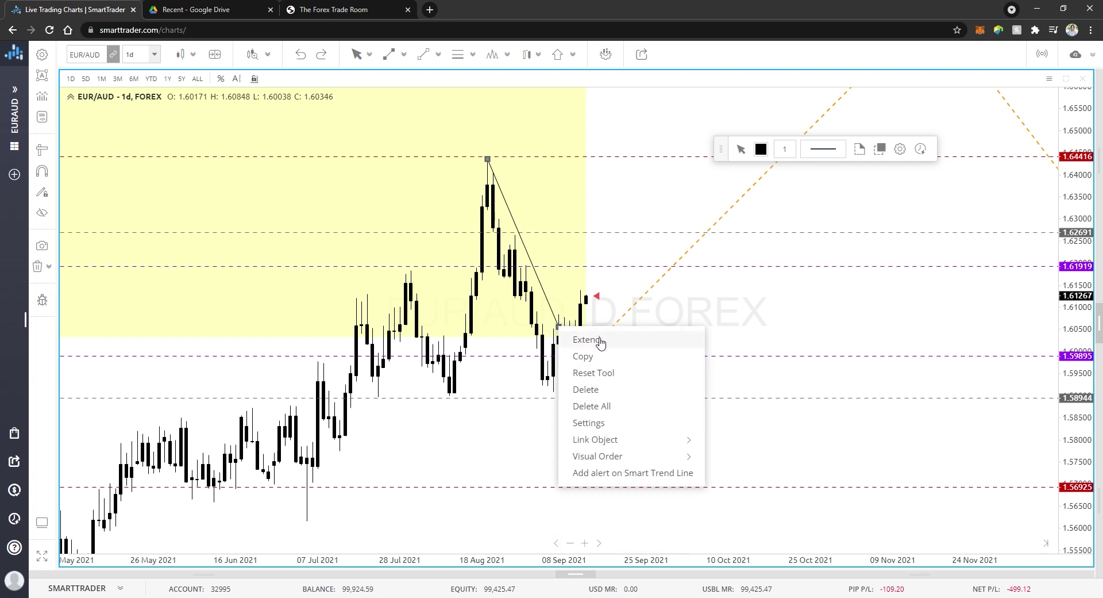
left_click(575, 339)
Step: Switch the chart to the 4 hours timeframe with the September candles and the 1.58944 level in view
scroll(598, 342, "up", 6)
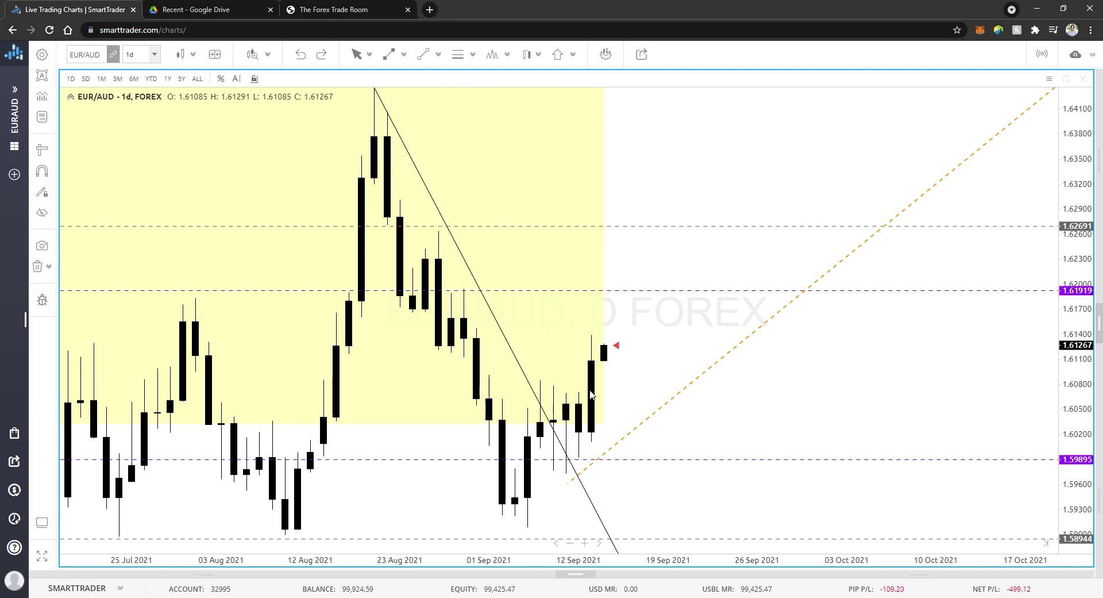
left_click_drag(813, 419, 800, 248)
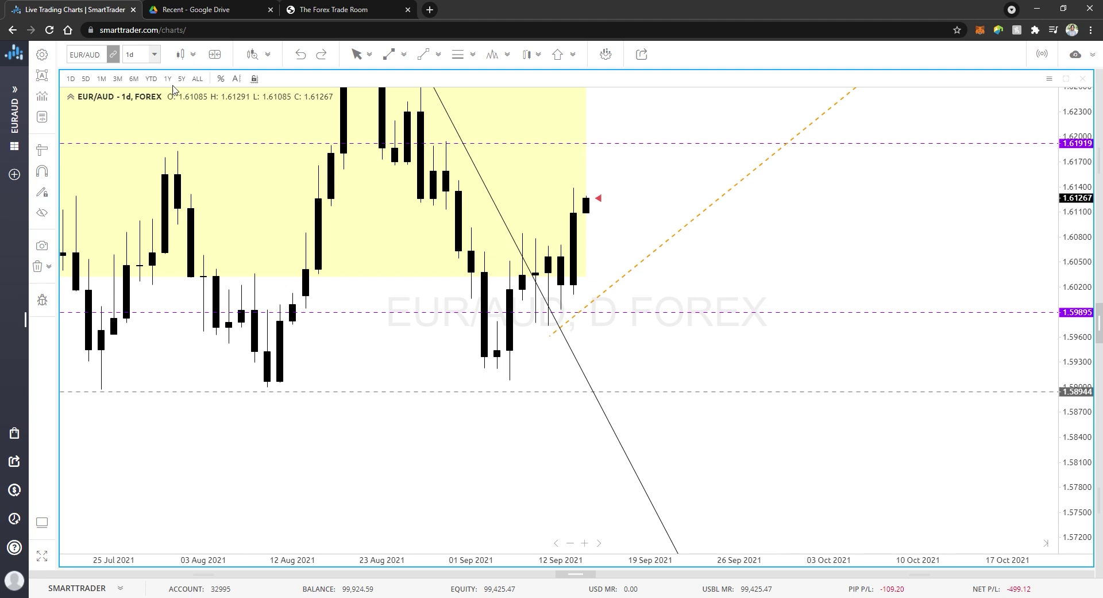
left_click(154, 54)
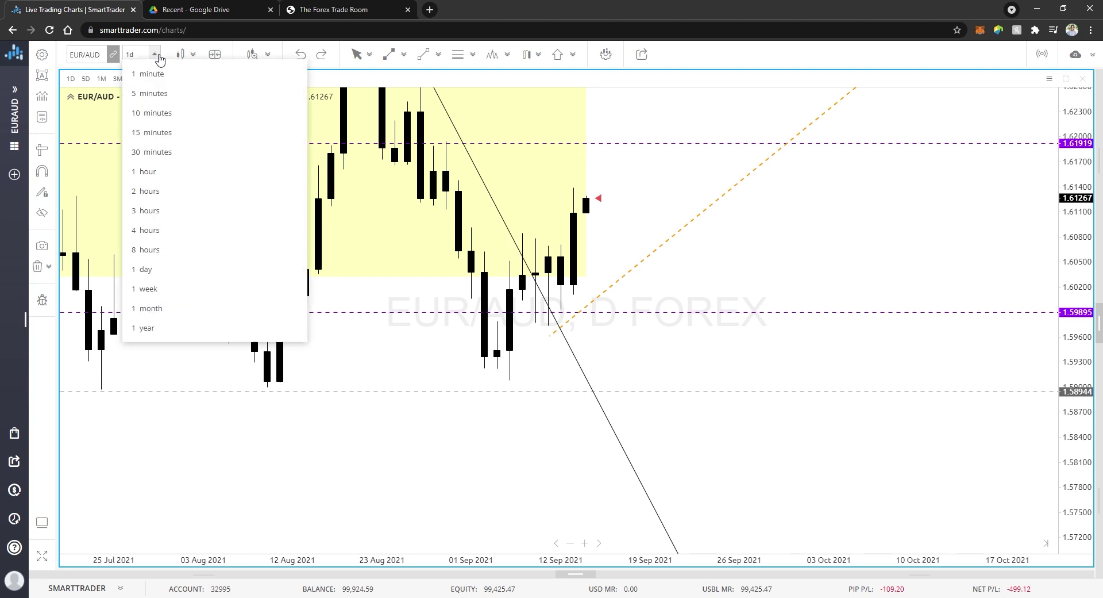
left_click(164, 230)
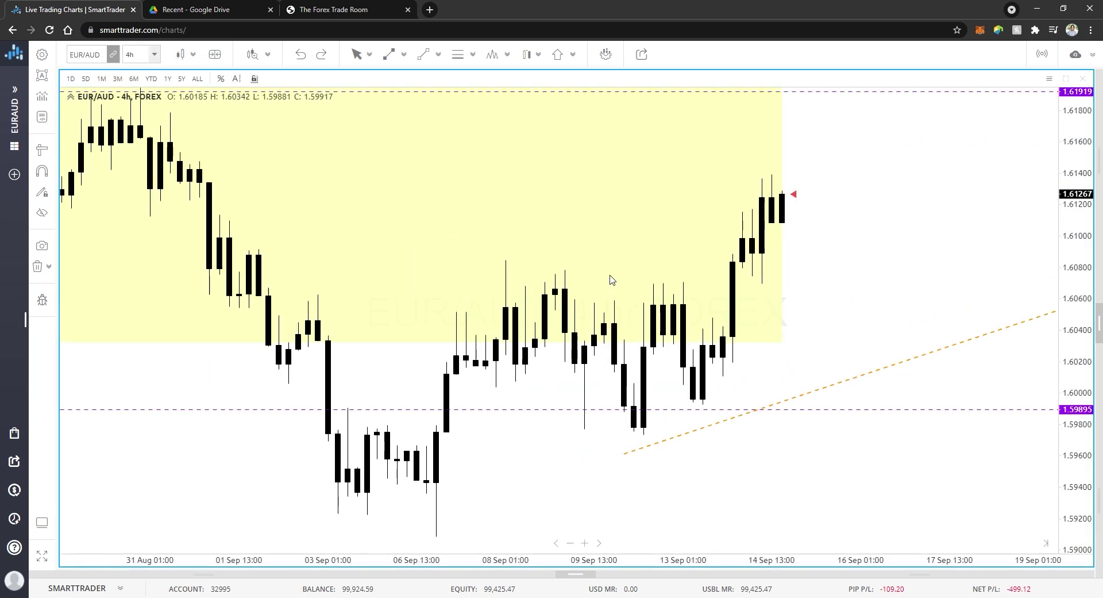
left_click_drag(841, 336, 818, 249)
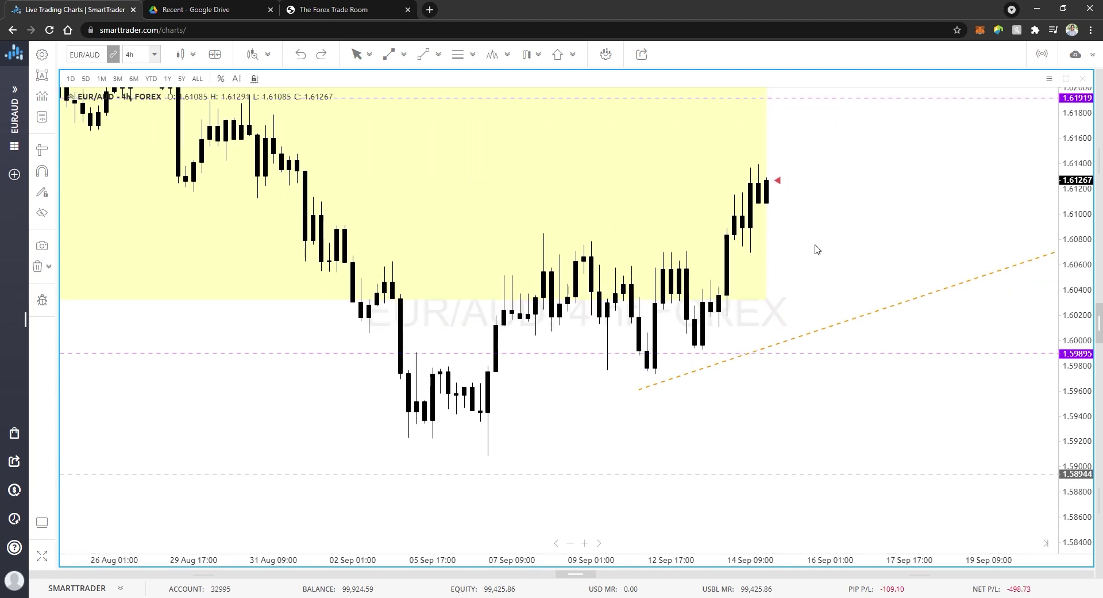
Step: Draw an A-B swing pattern with Fibonacci levels from the 1.59085 low to the 7 September high, and move its toolbar clear of the candles
left_click(404, 54)
left_click(417, 91)
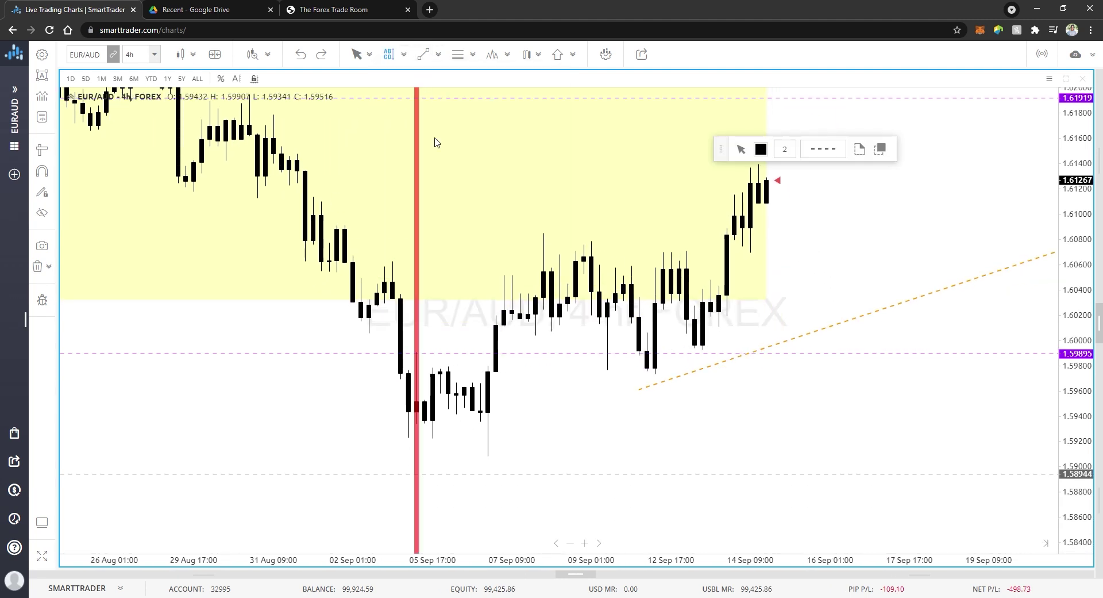
left_click(488, 509)
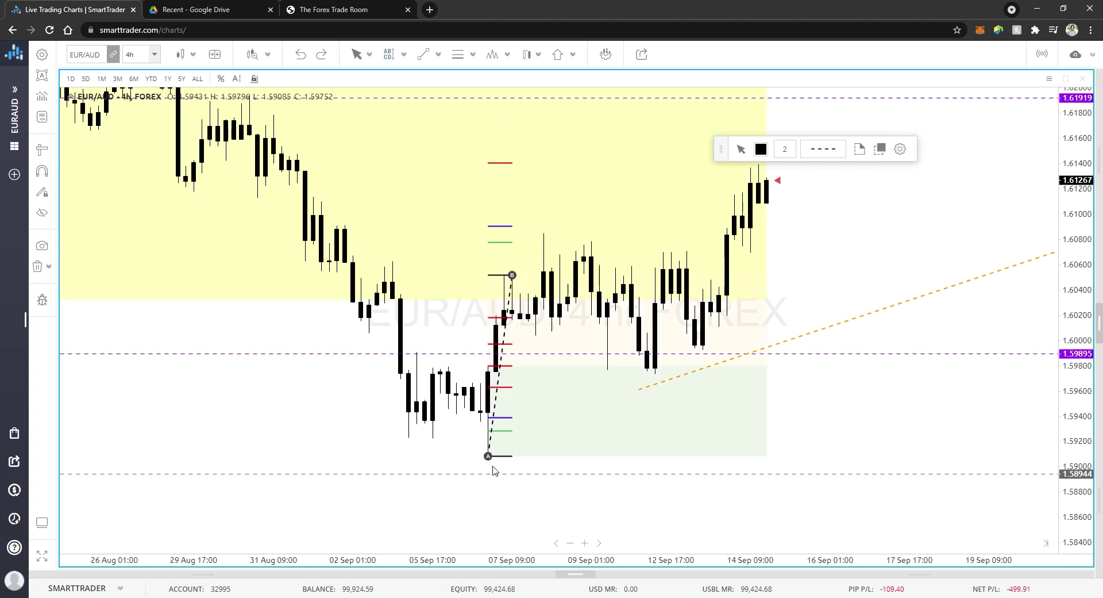
mouse_move(712, 151)
left_mouse_down()
mouse_move(981, 209)
mouse_move(1035, 283)
mouse_move(1081, 557)
mouse_move(1093, 571)
left_mouse_up()
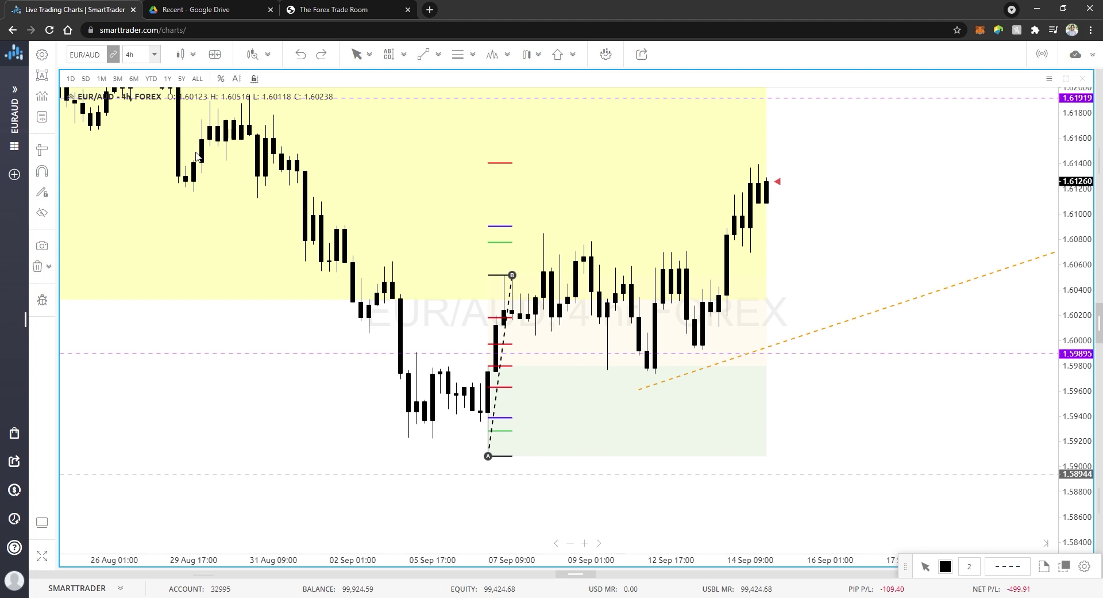
Step: Measure the range from the 10 September low at 1.59725 to the pattern's upper extension level at 1.61400 and clear the measurement
left_click(41, 150)
left_click(656, 377)
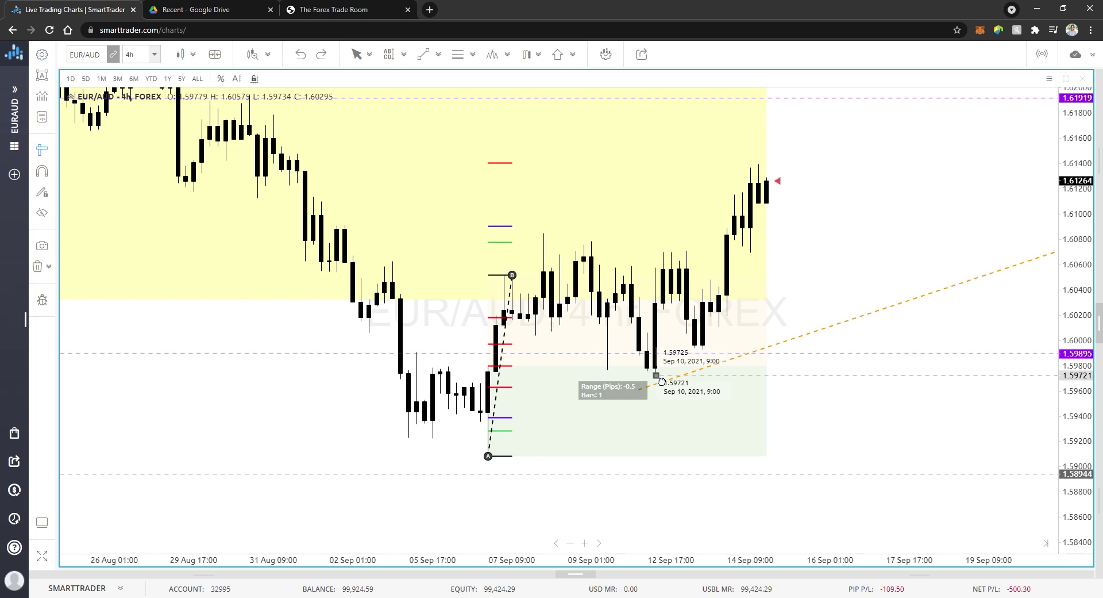
left_click(508, 167)
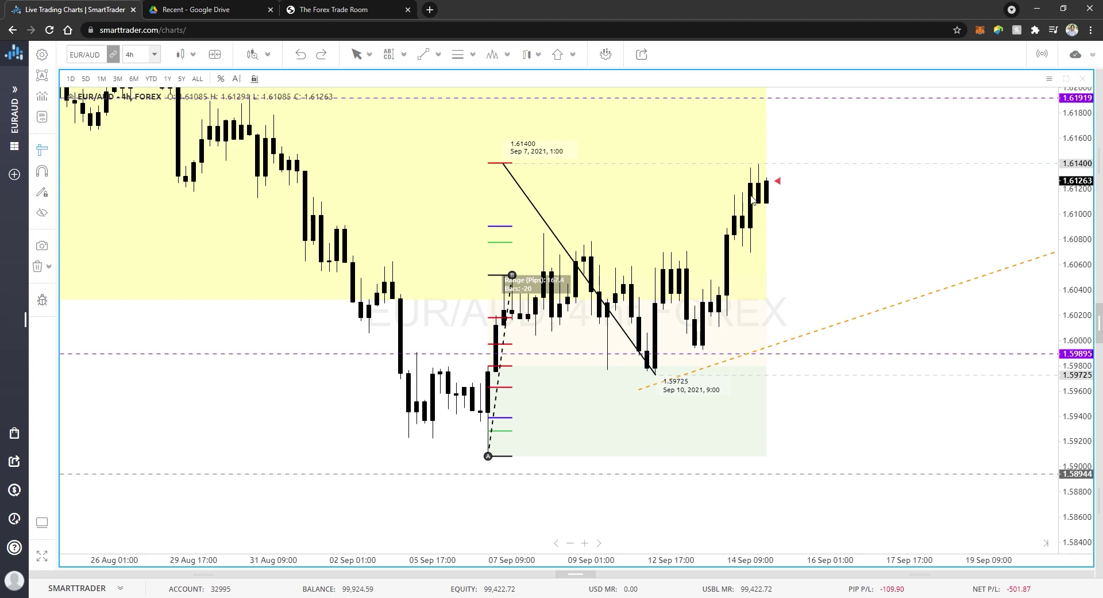
key("Delete")
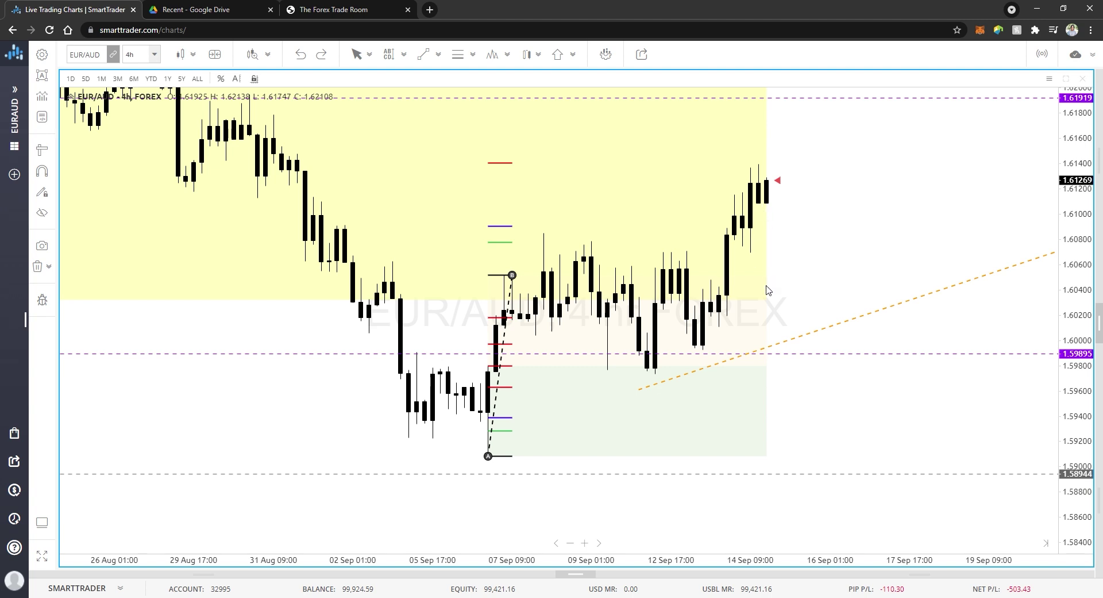
Step: Draw a falling solid grey trendline from the August swing high just below 1.64416 down to about 1.593
scroll(828, 189, "down", 5)
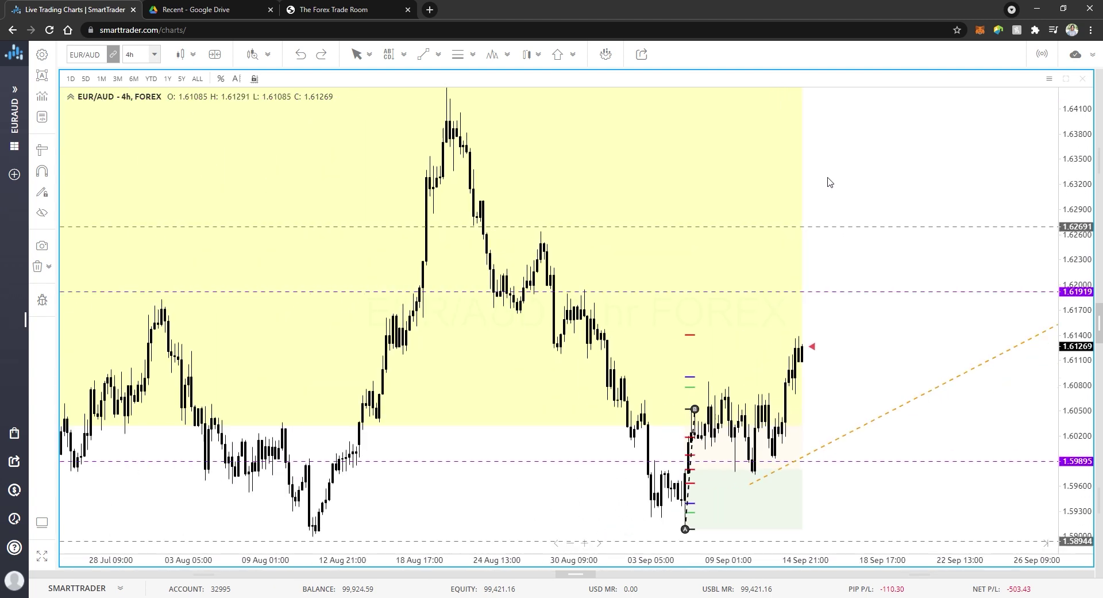
left_click_drag(885, 144, 777, 173)
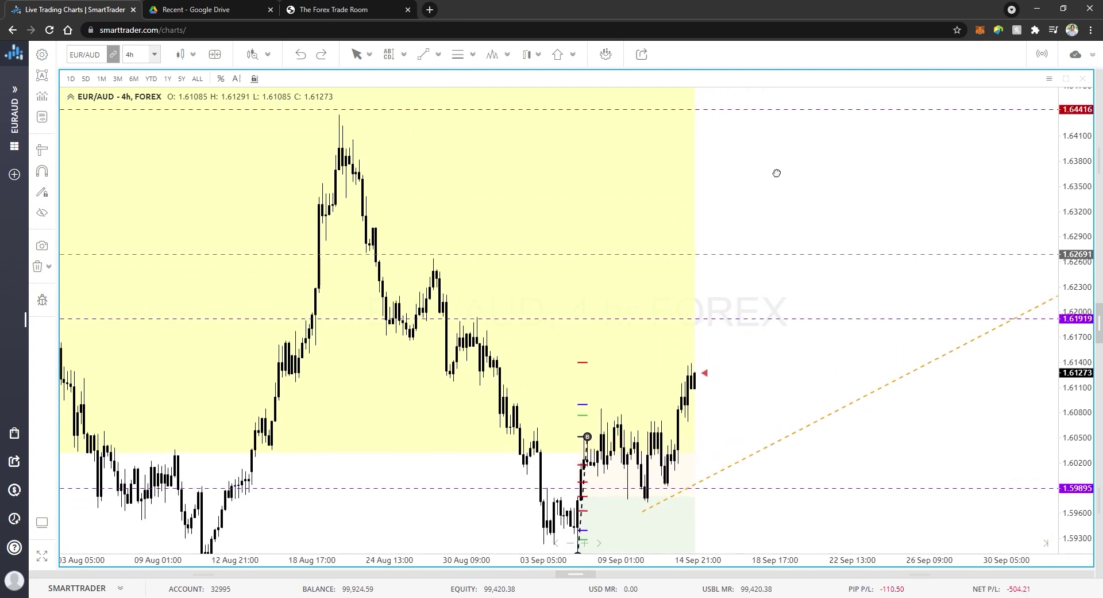
left_click(425, 54)
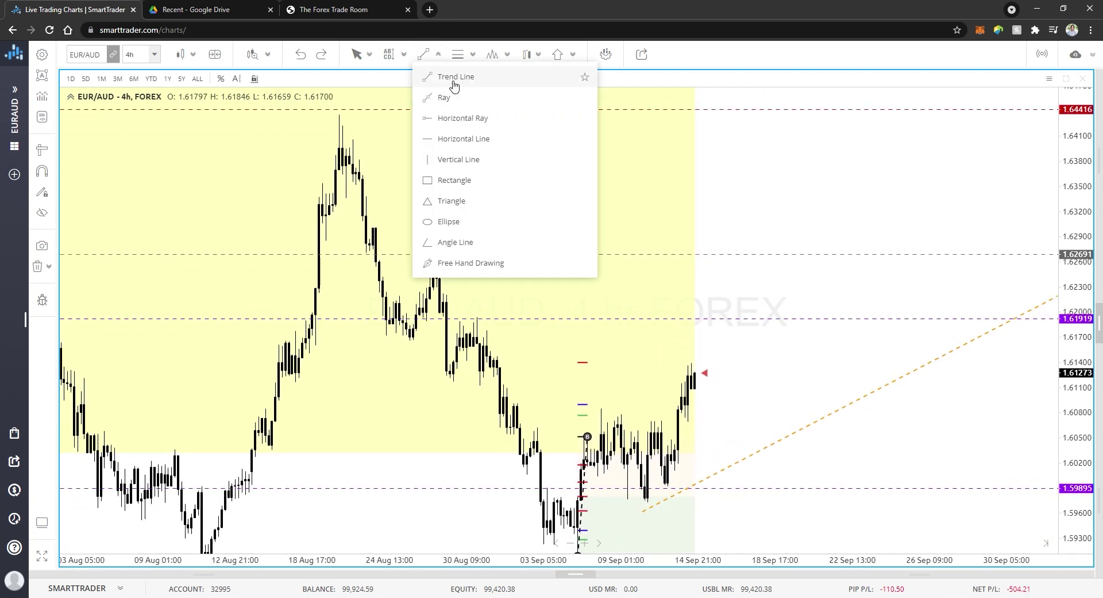
left_click(437, 79)
left_click(341, 117)
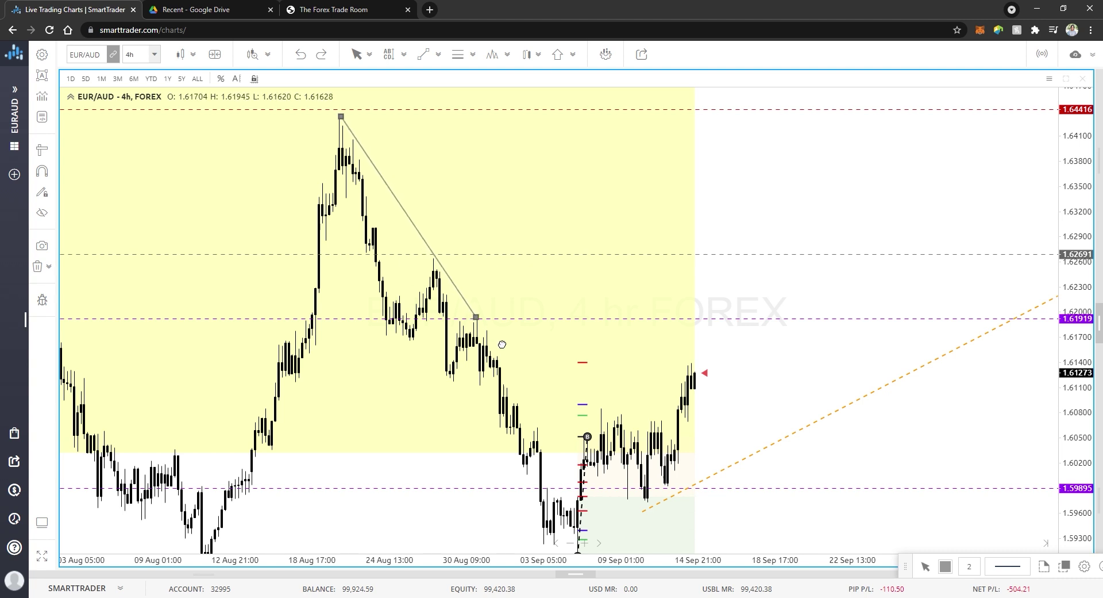
left_click(639, 484)
left_click_drag(649, 500, 786, 537)
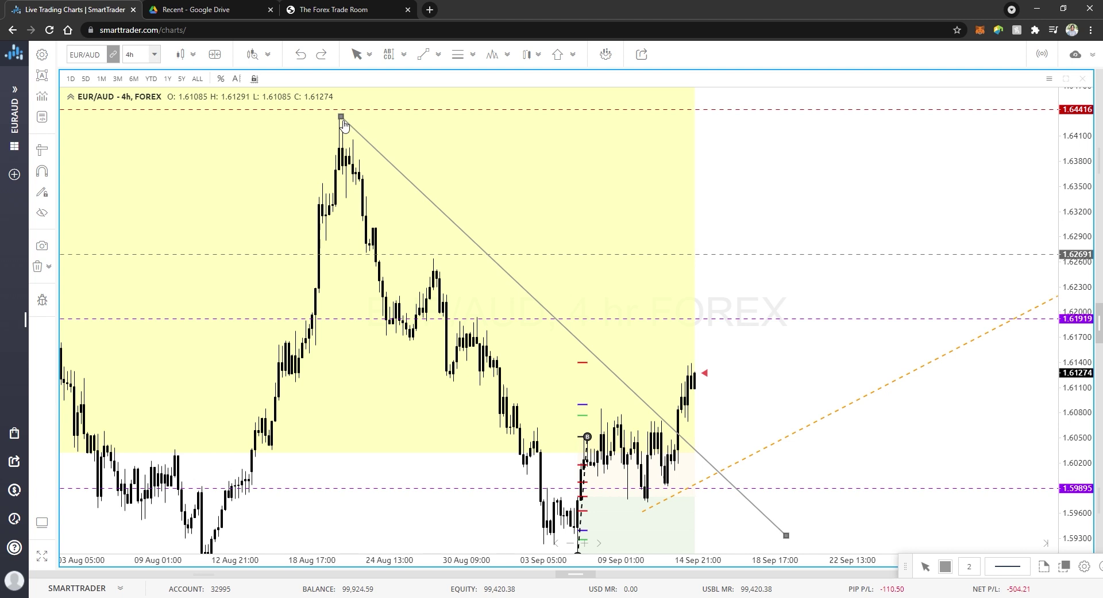
left_click_drag(344, 119, 338, 117)
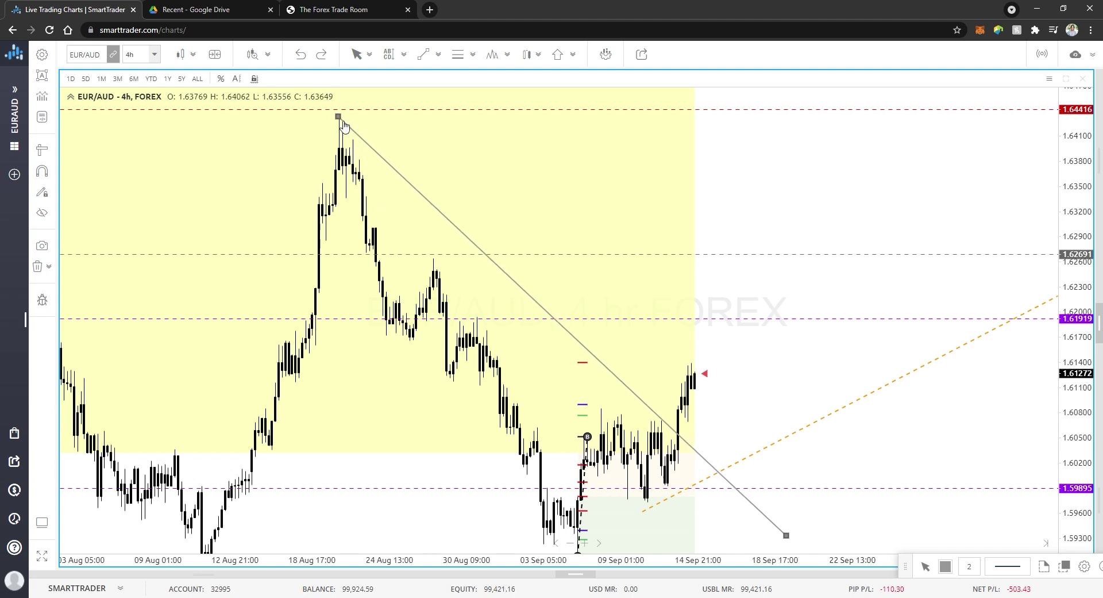
left_click(494, 373)
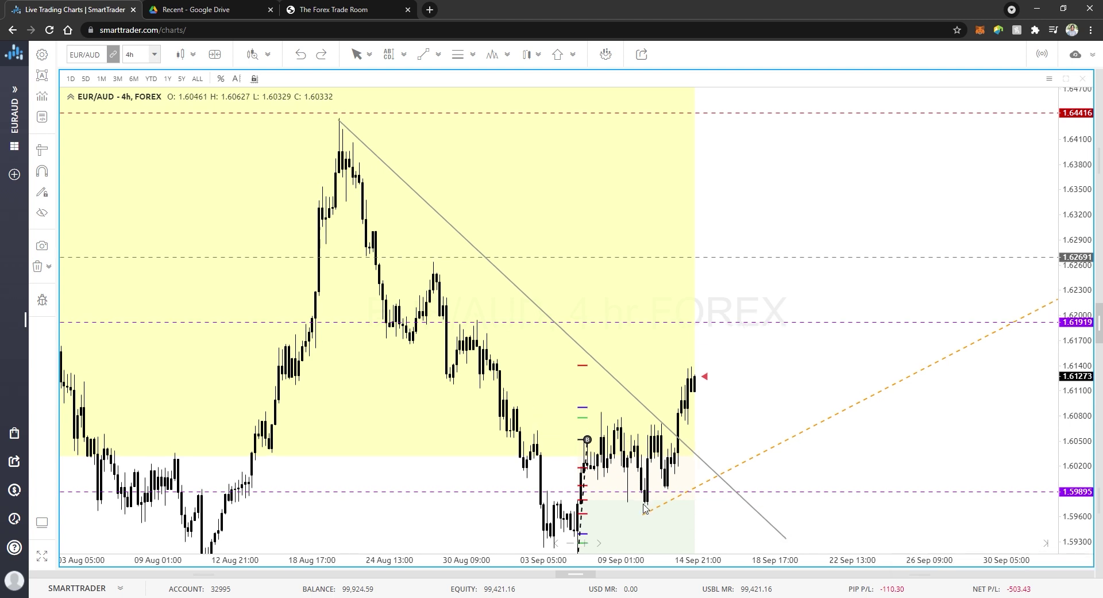
Step: Delete the A-B swing pattern and draw a Fibonacci retracement from the 1.59920 low up to 1.61429
left_click_drag(771, 417, 709, 259)
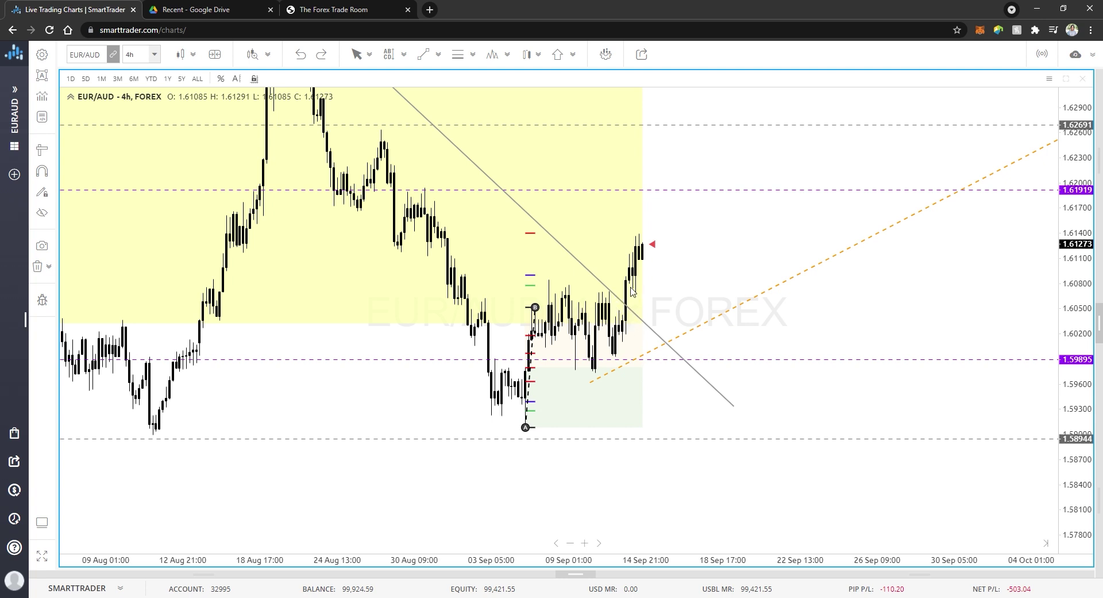
key("Delete")
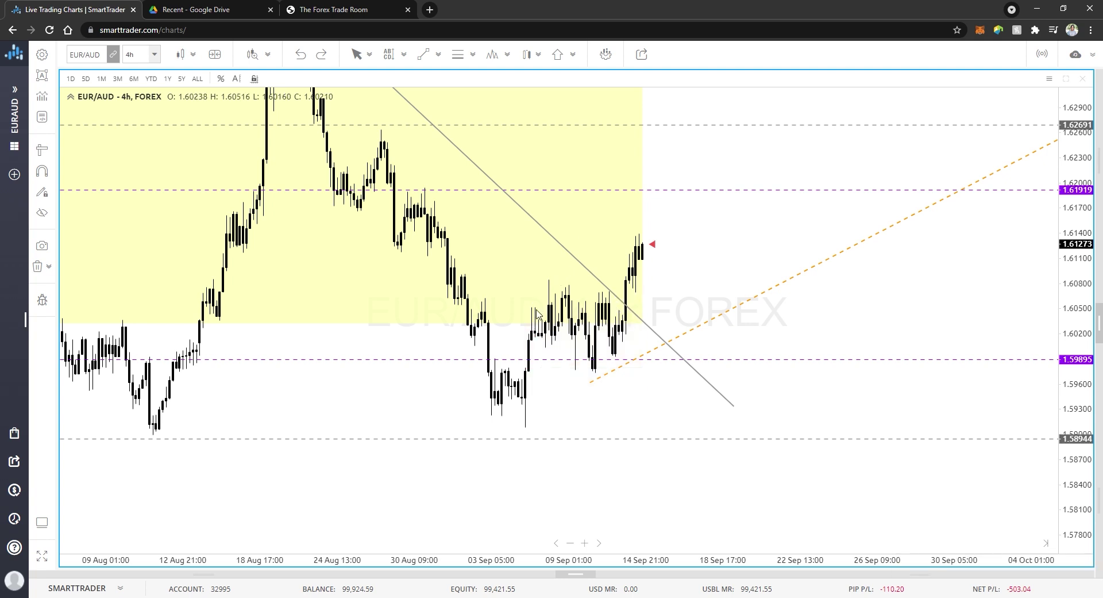
left_click(458, 54)
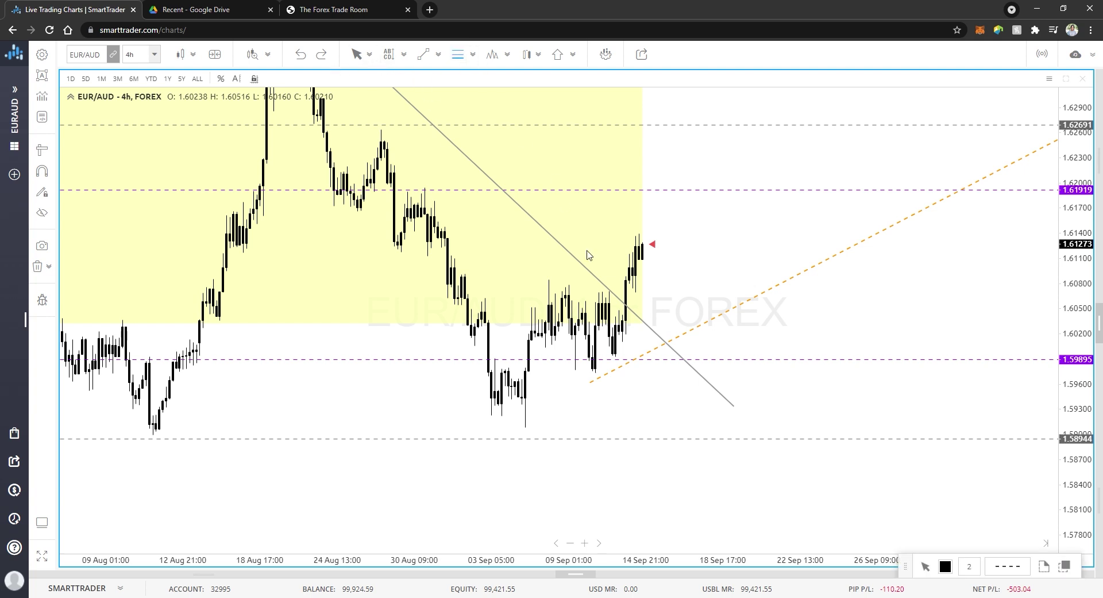
left_click(615, 357)
left_click(738, 229)
left_click_drag(744, 237, 760, 236)
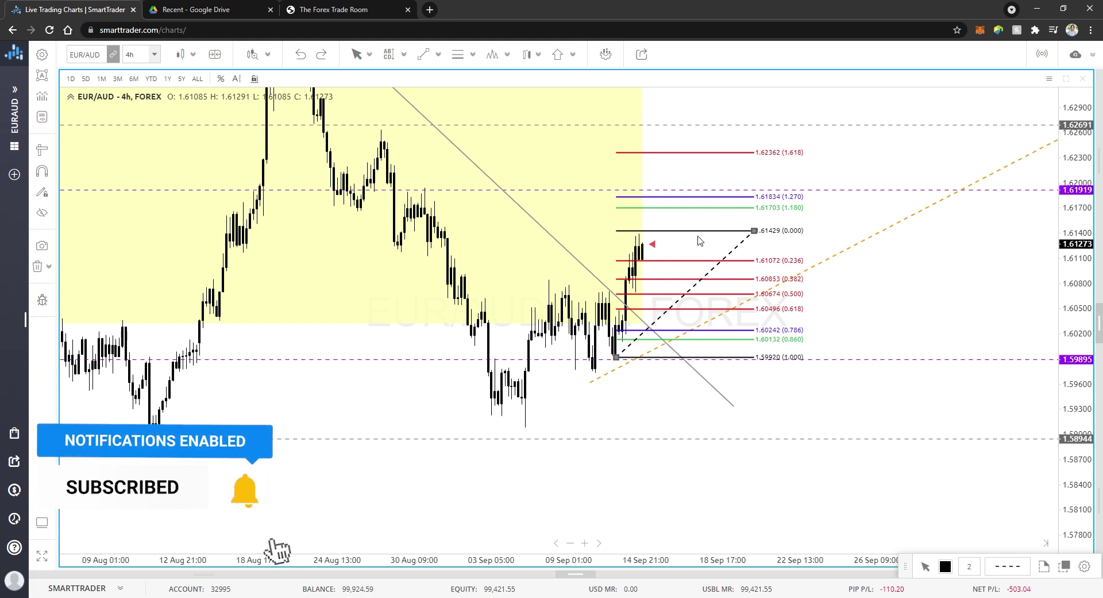
Step: Delete the Fibonacci retracement drawn from the 1.59920 low
right_click(756, 231)
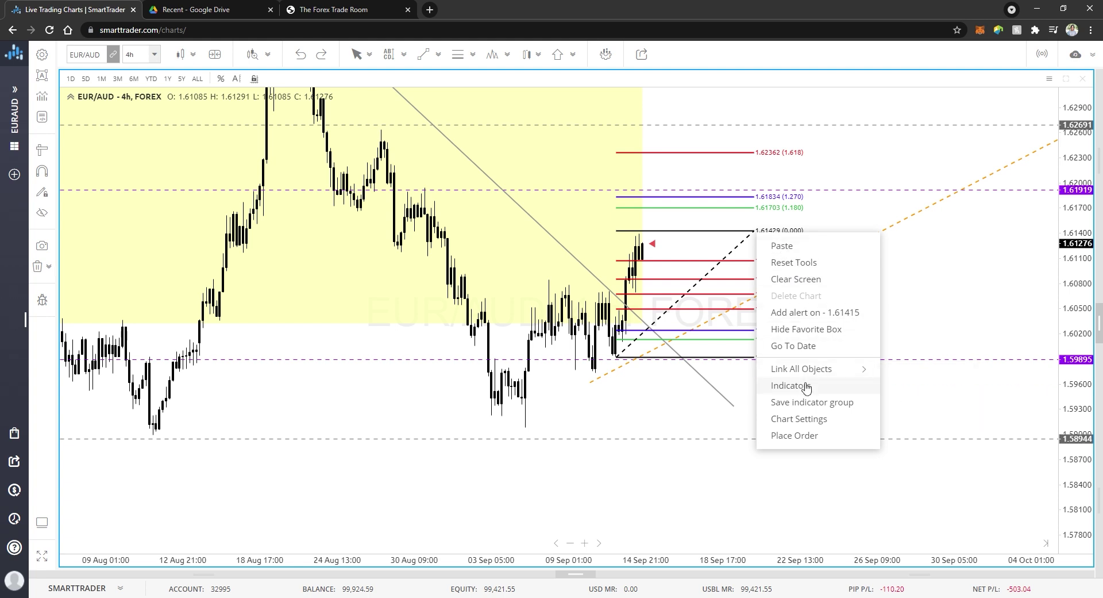
left_click(688, 295)
key("Delete")
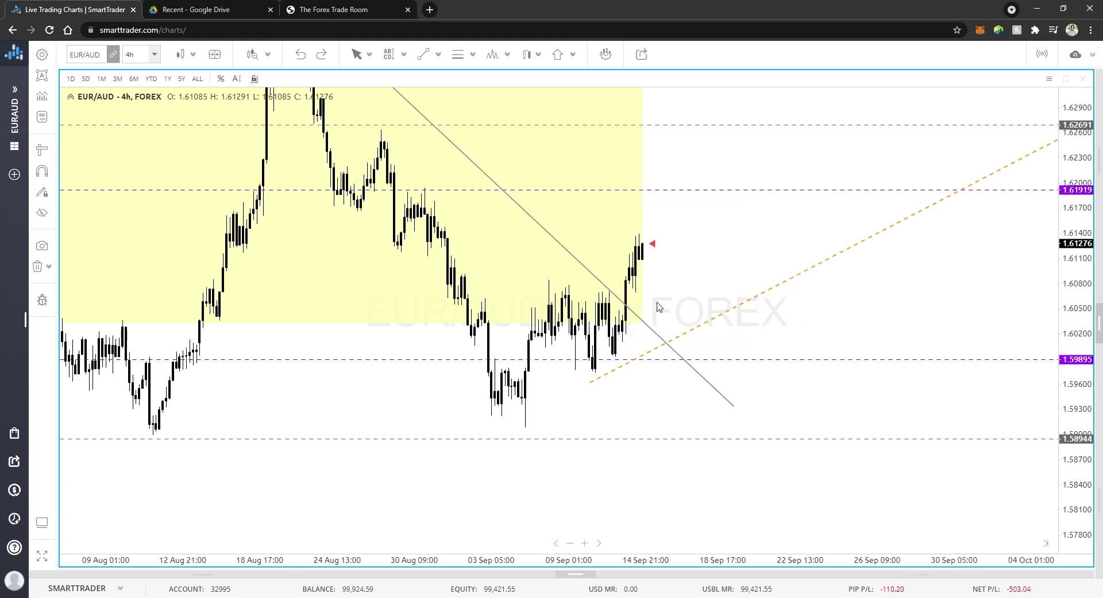
Step: Draw a green rectangle zone between about 1.6022 and 1.6044, spanning from mid-July to about the end of September
scroll(664, 266, "down", 5)
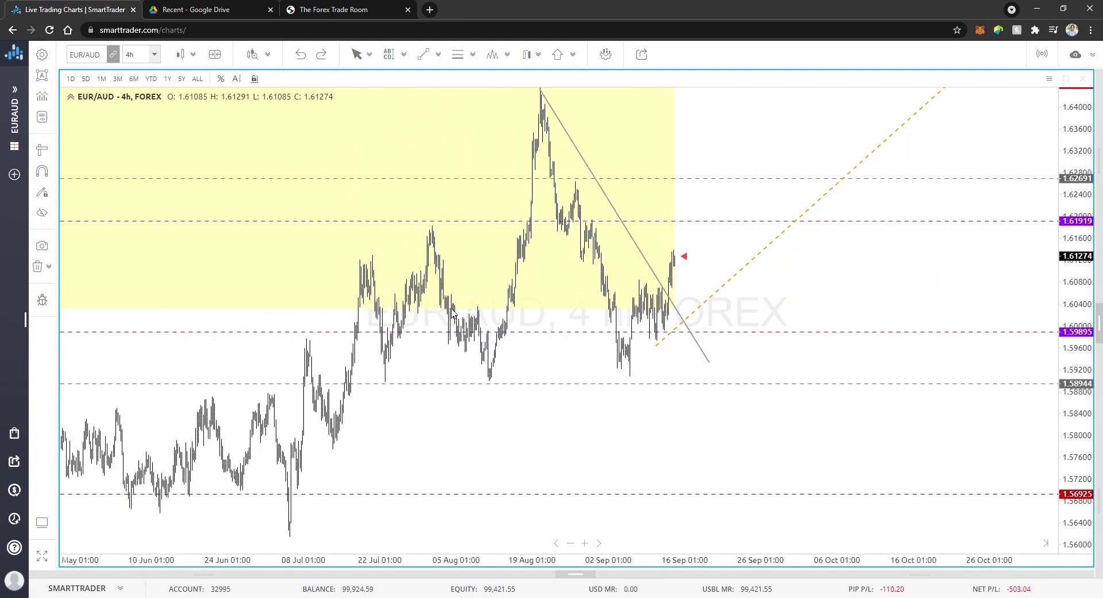
left_click(438, 54)
left_click(451, 179)
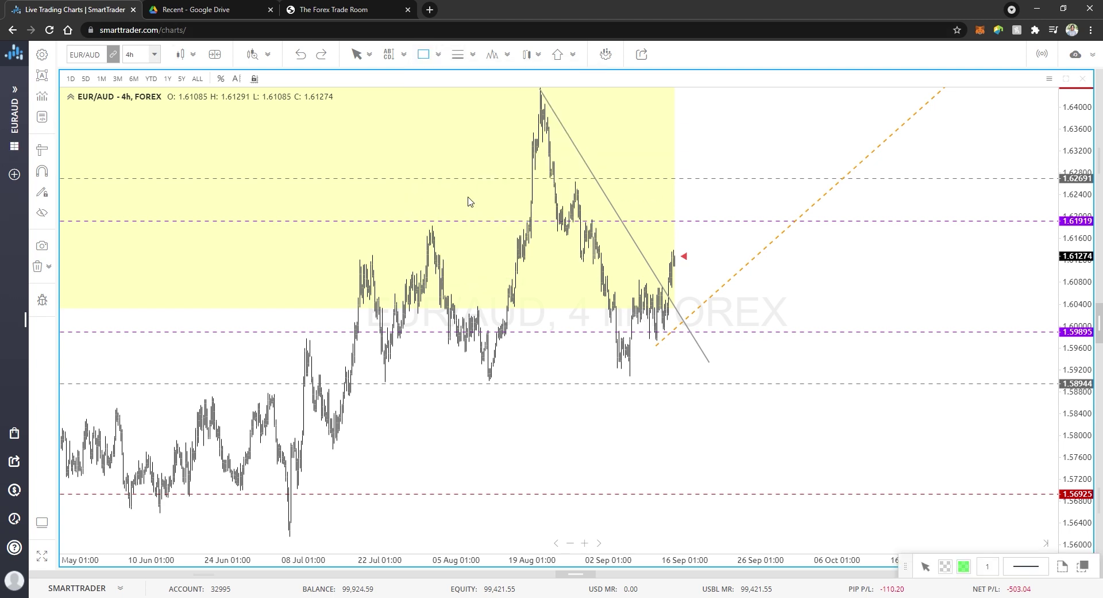
mouse_move(326, 312)
left_mouse_down()
mouse_move(557, 327)
mouse_move(747, 322)
mouse_move(795, 309)
left_mouse_up()
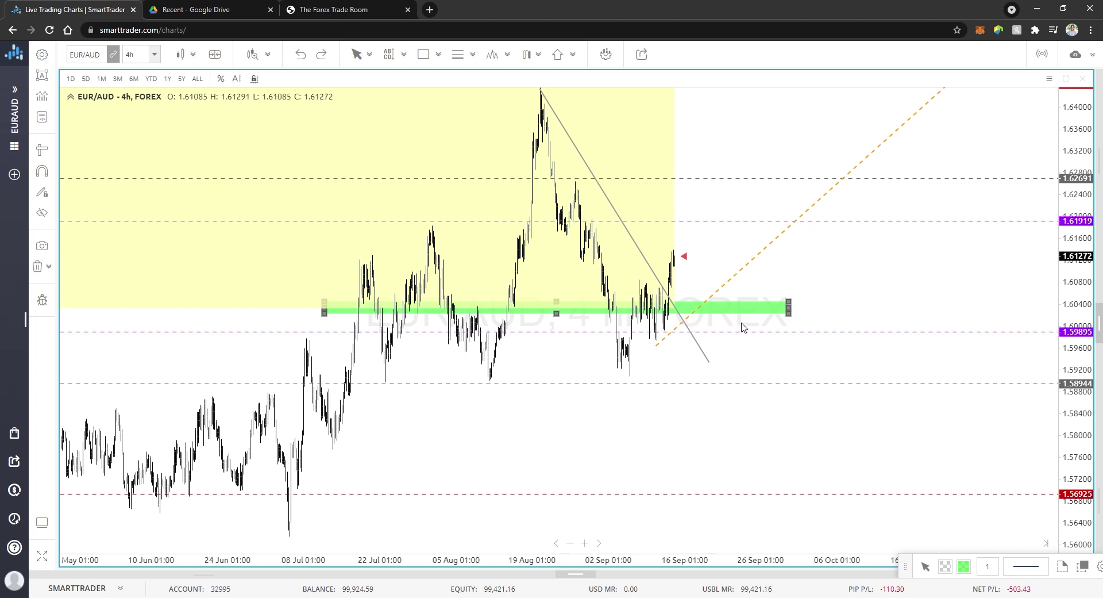
Step: Examine price action around the green zone and falling trendline on the 4-hour chart, close up and across the longer history
scroll(744, 326, "up", 5)
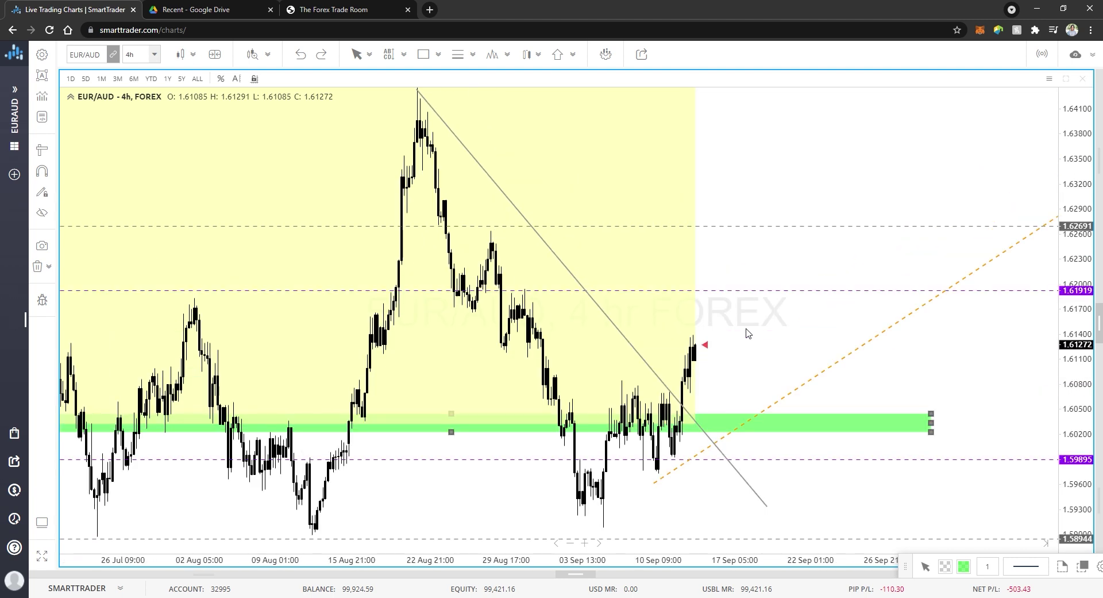
left_click_drag(679, 507, 674, 433)
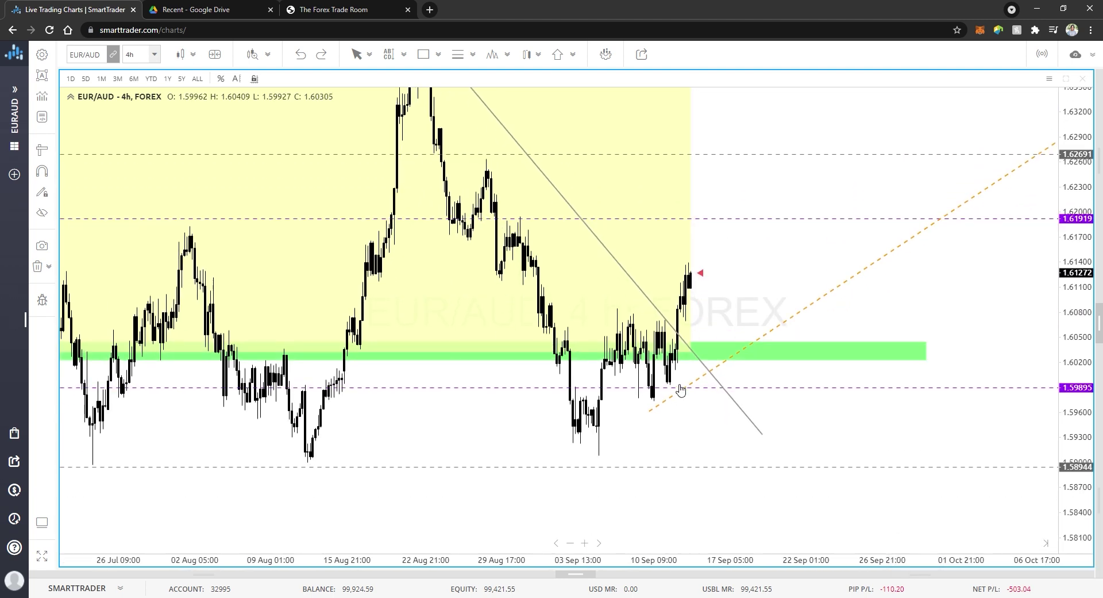
scroll(707, 315, "down", 4)
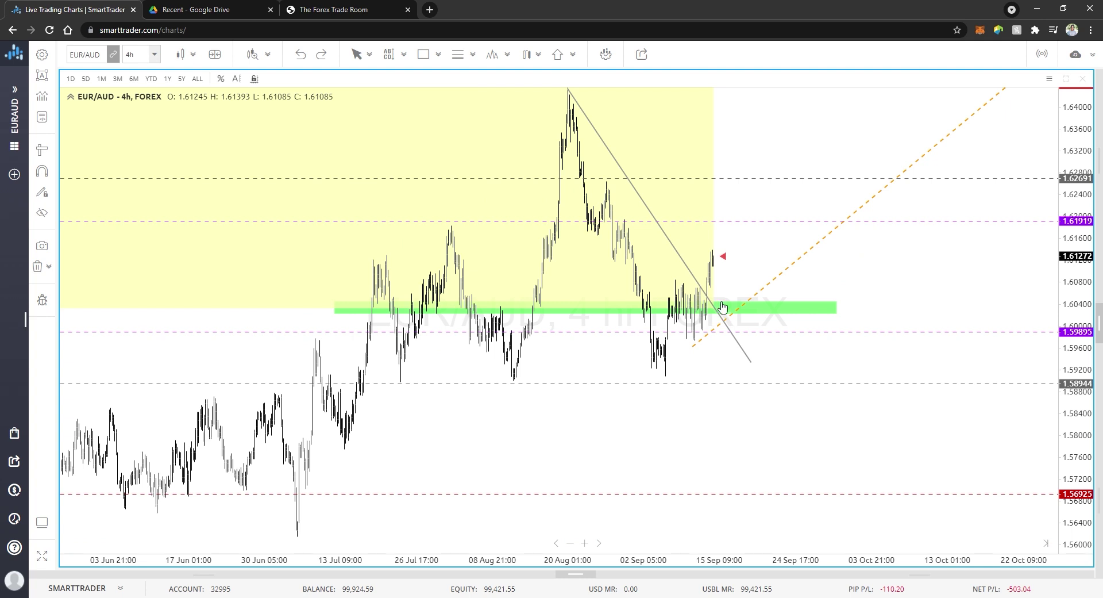
scroll(730, 299, "up", 2)
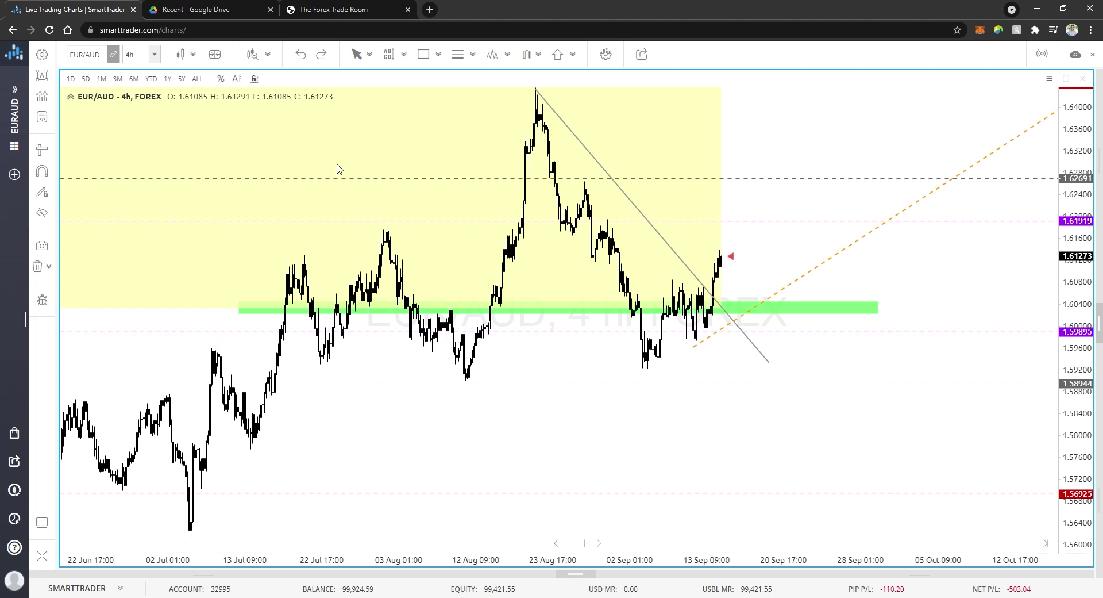
left_click(155, 53)
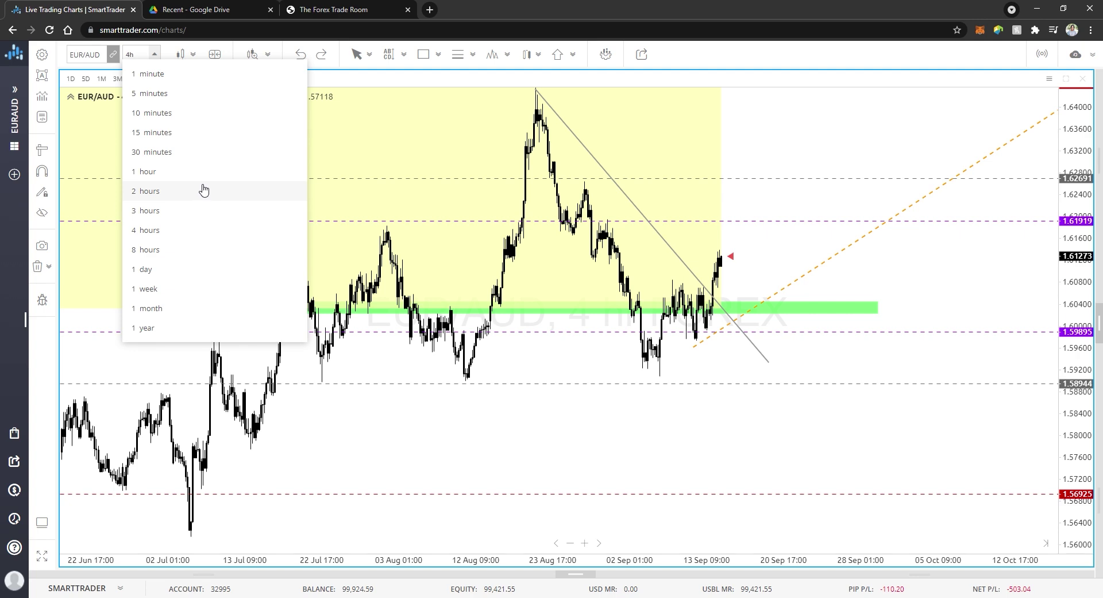
scroll(487, 195, "down", 4)
left_click(810, 122)
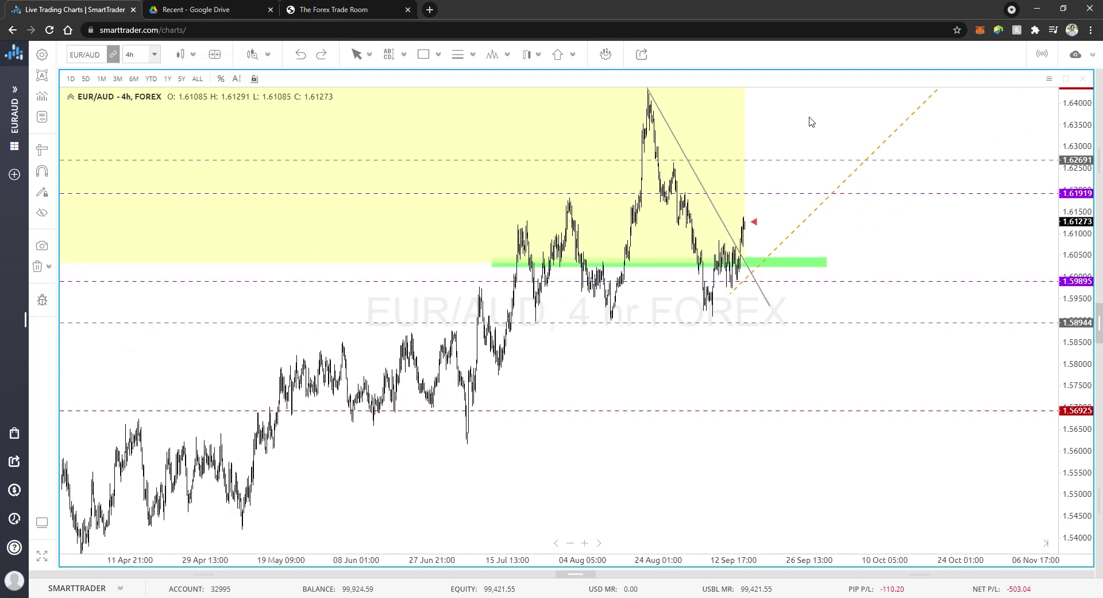
scroll(806, 125, "down", 3)
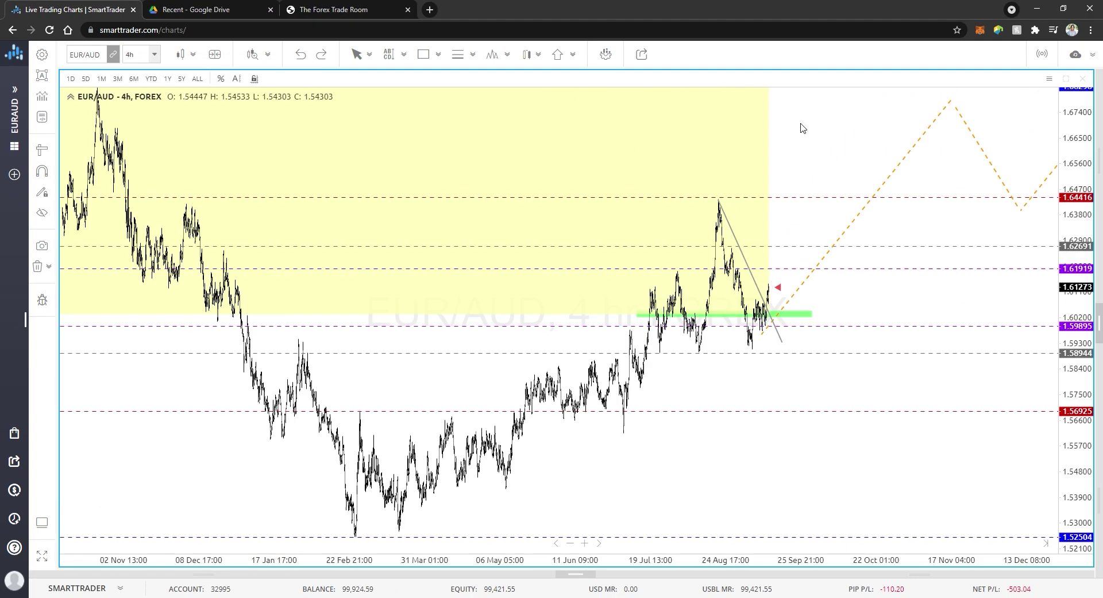
Step: Switch the chart to the 1-day timeframe and view the full projected price path up to the two upper green zones
left_click(153, 54)
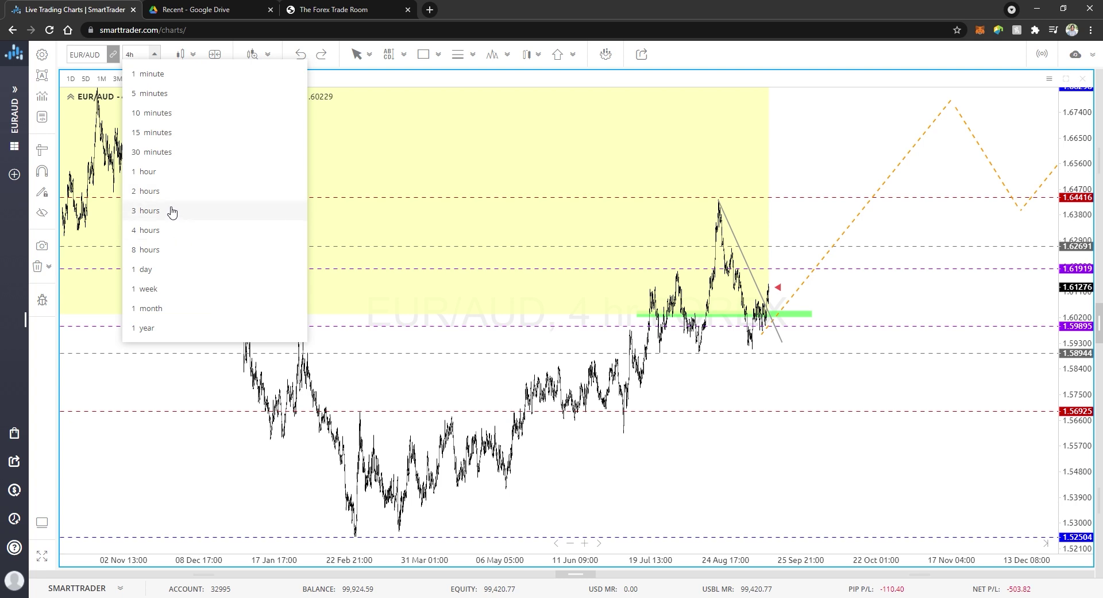
left_click(154, 270)
left_click_drag(222, 170, 30, 164)
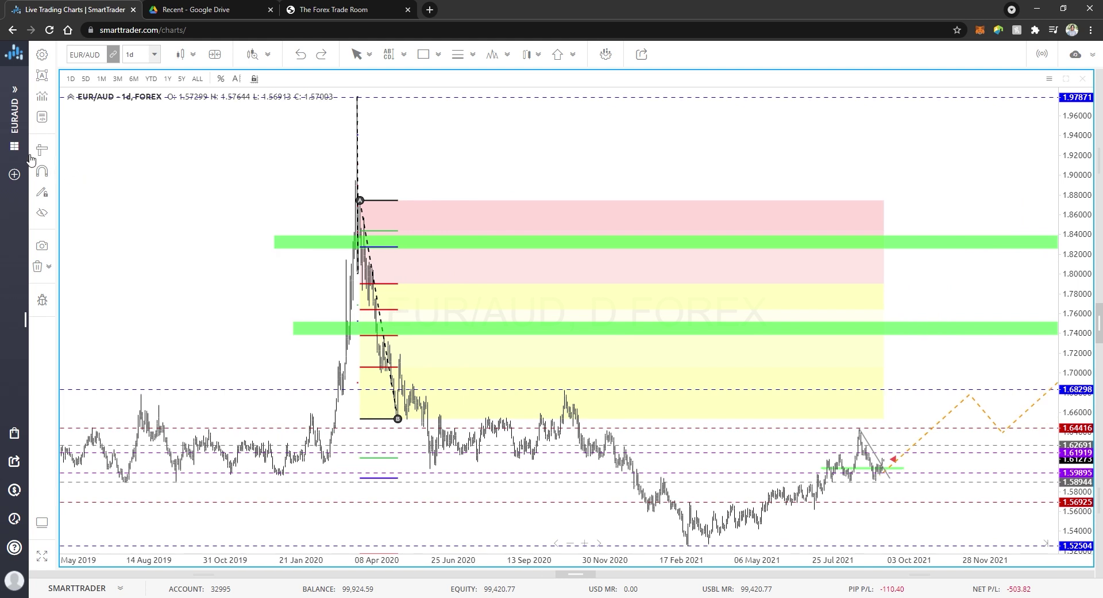
left_click_drag(831, 150, 586, 135)
scroll(735, 153, "down", 3)
scroll(734, 153, "down", 2)
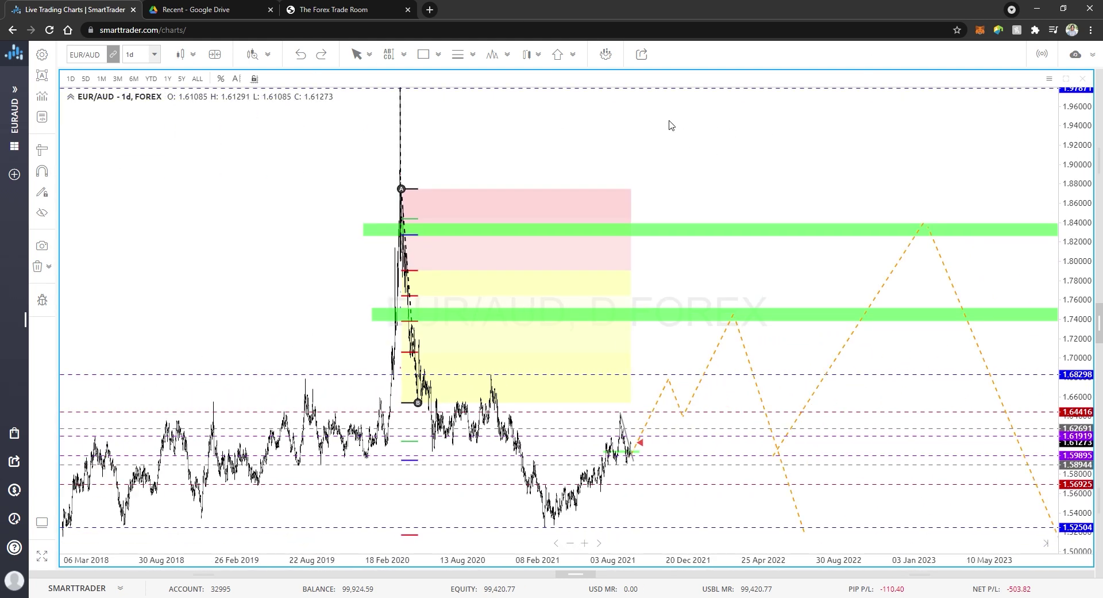
Step: Measure the range from 1.60333 up to the lower of the two upper green zones at about 1.74769 and clear the measurement
left_click(41, 150)
mouse_move(632, 453)
left_mouse_down()
mouse_move(695, 417)
mouse_move(718, 318)
left_mouse_up()
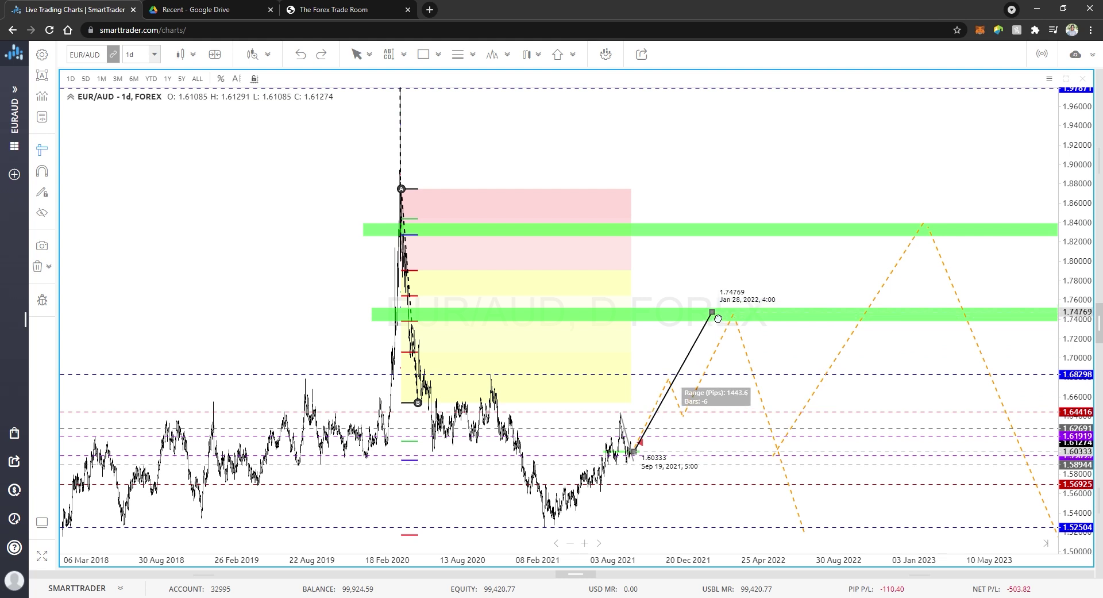
left_click_drag(717, 318, 720, 317)
left_click_drag(225, 217, 230, 223)
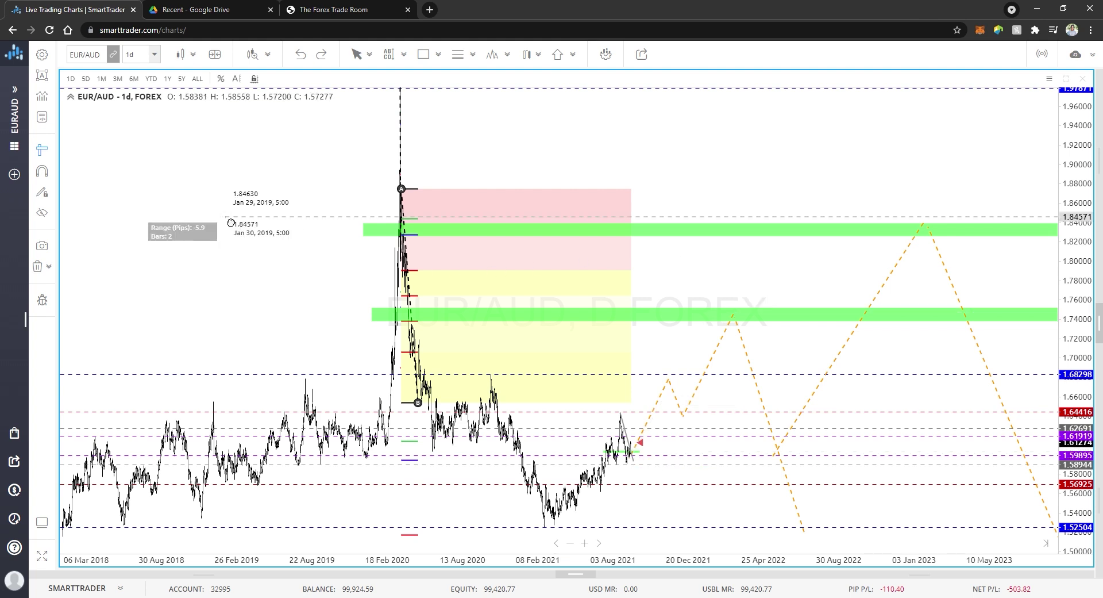
Step: Return the chart to the 4-hour timeframe and focus on the latest candles above the 1.60 green zone
scroll(416, 152, "up", 5)
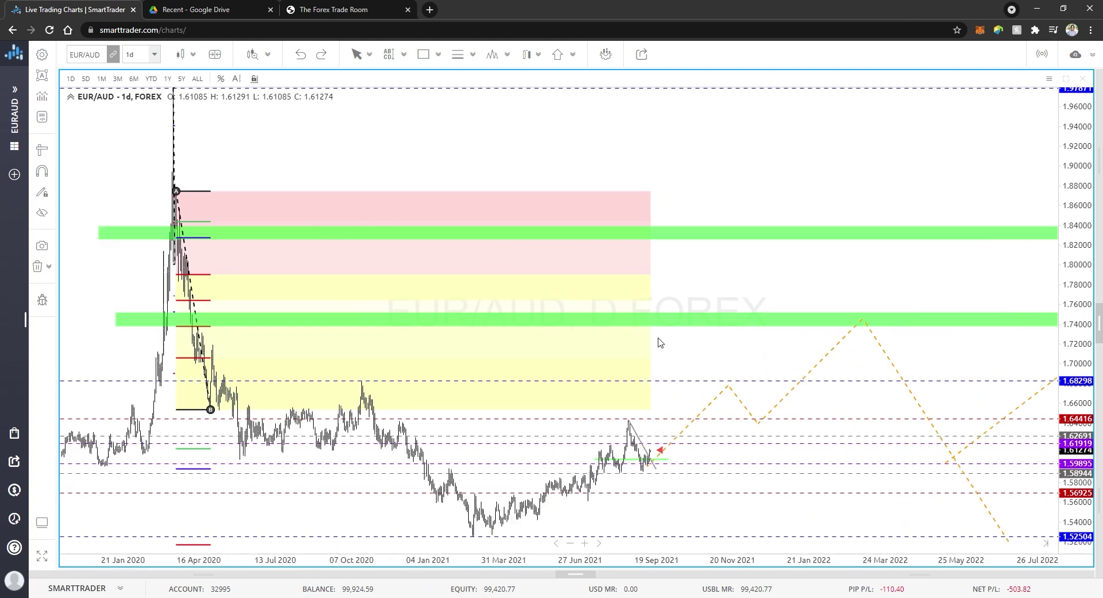
left_click(154, 54)
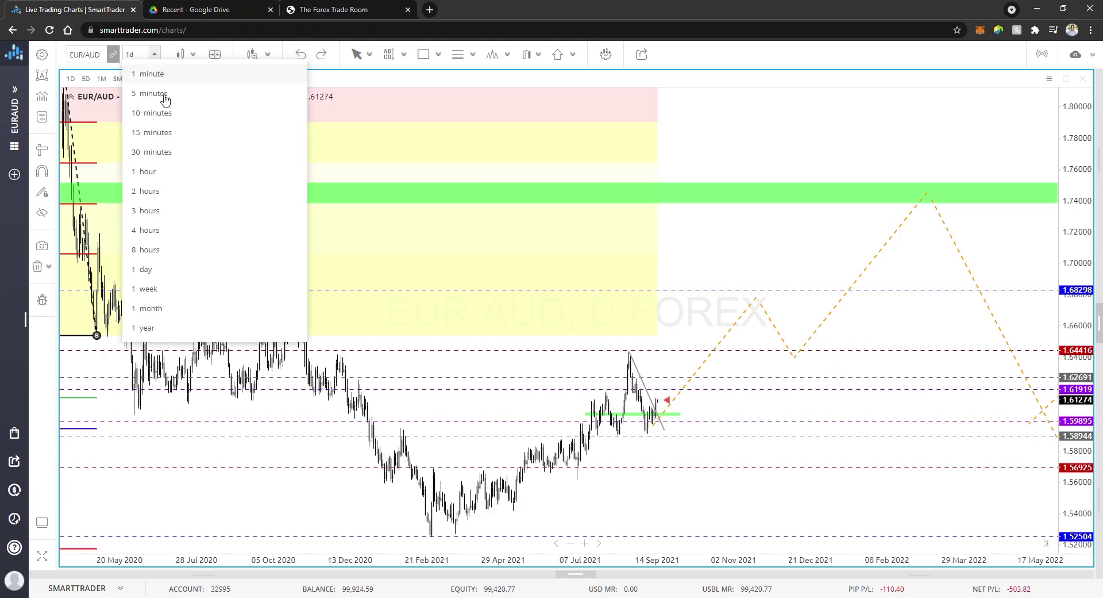
left_click(168, 232)
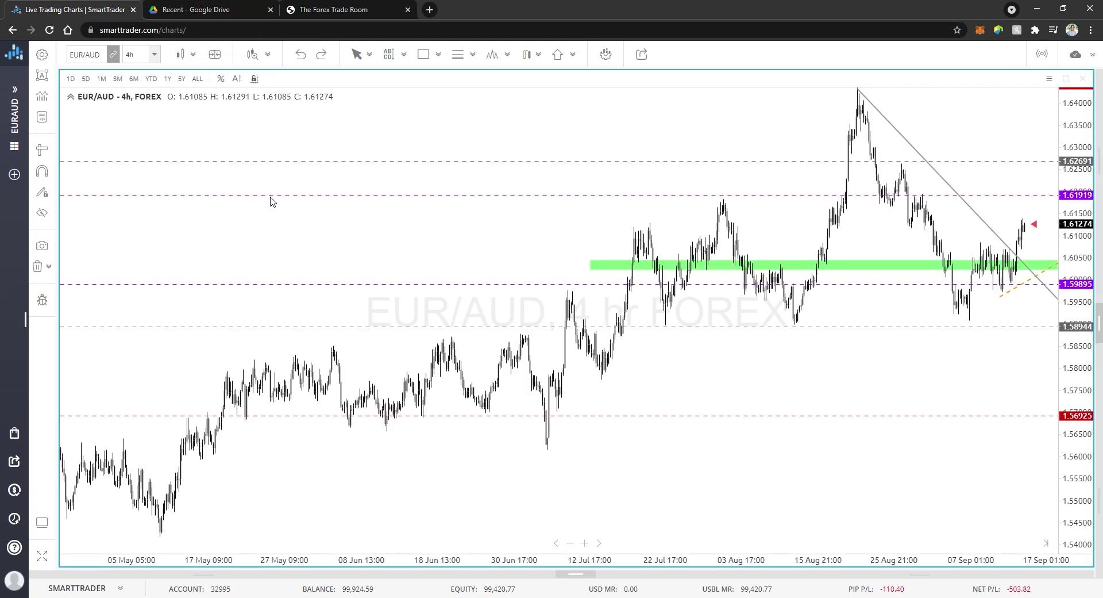
left_click_drag(663, 428, 276, 490)
scroll(686, 268, "up", 3)
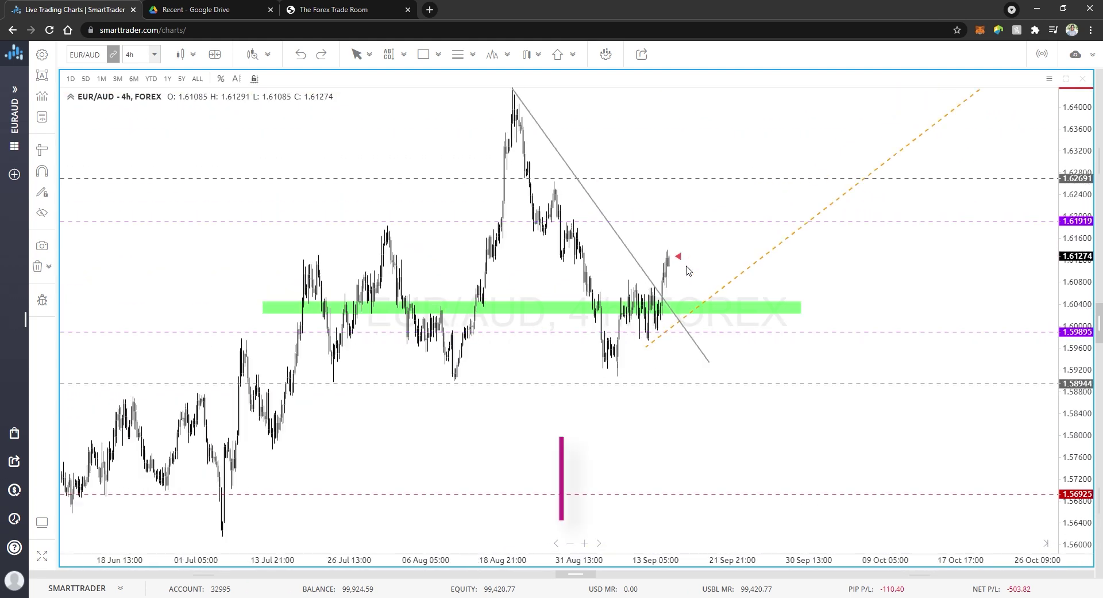
scroll(688, 269, "up", 1)
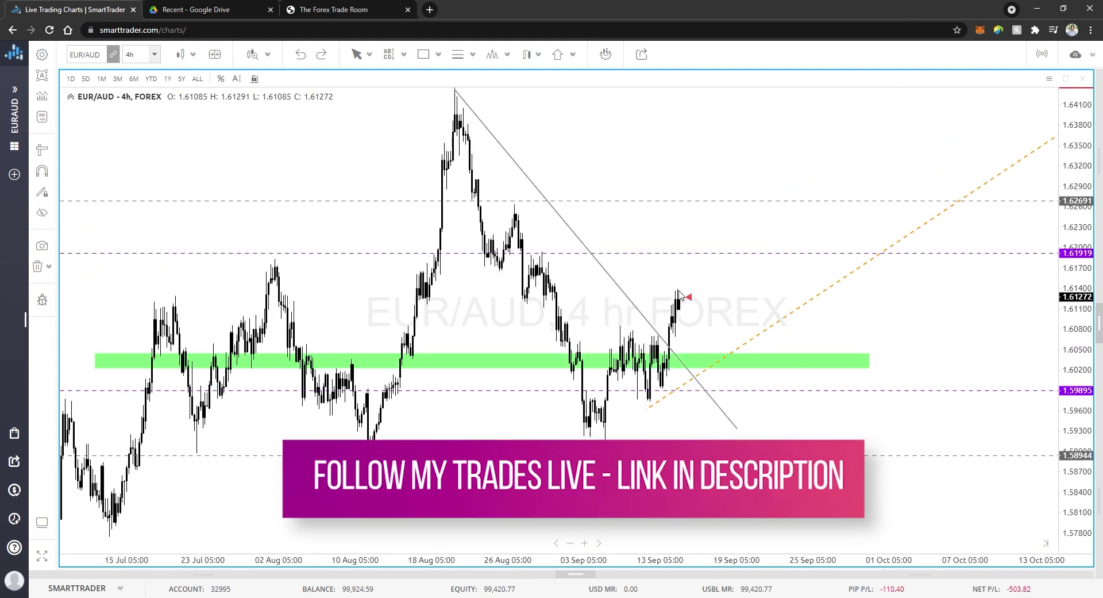
left_click(440, 55)
left_click(451, 76)
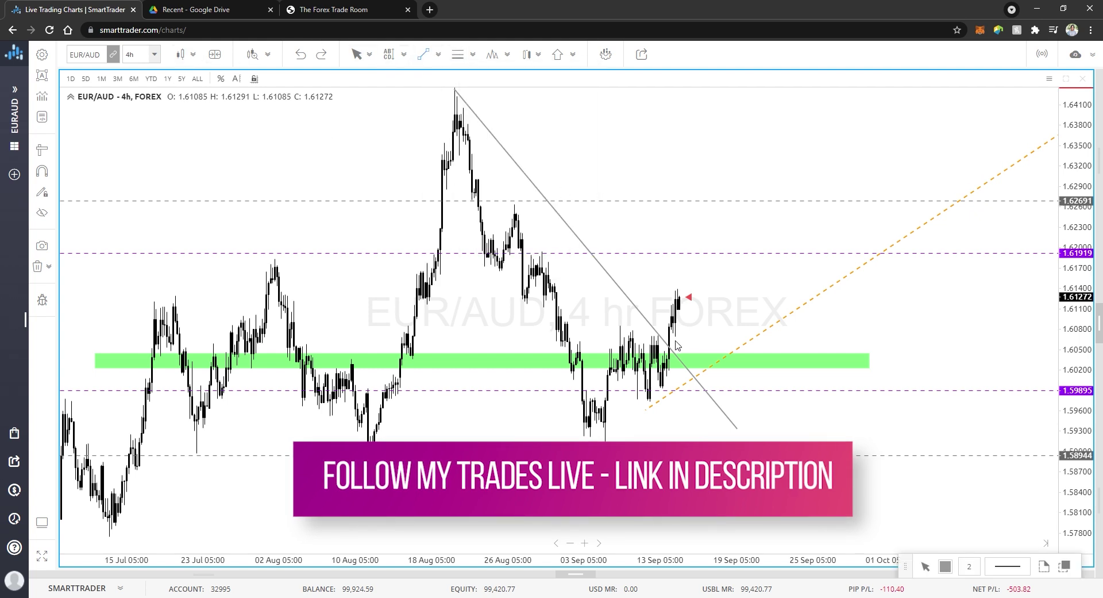
left_click(678, 336)
left_click(695, 295)
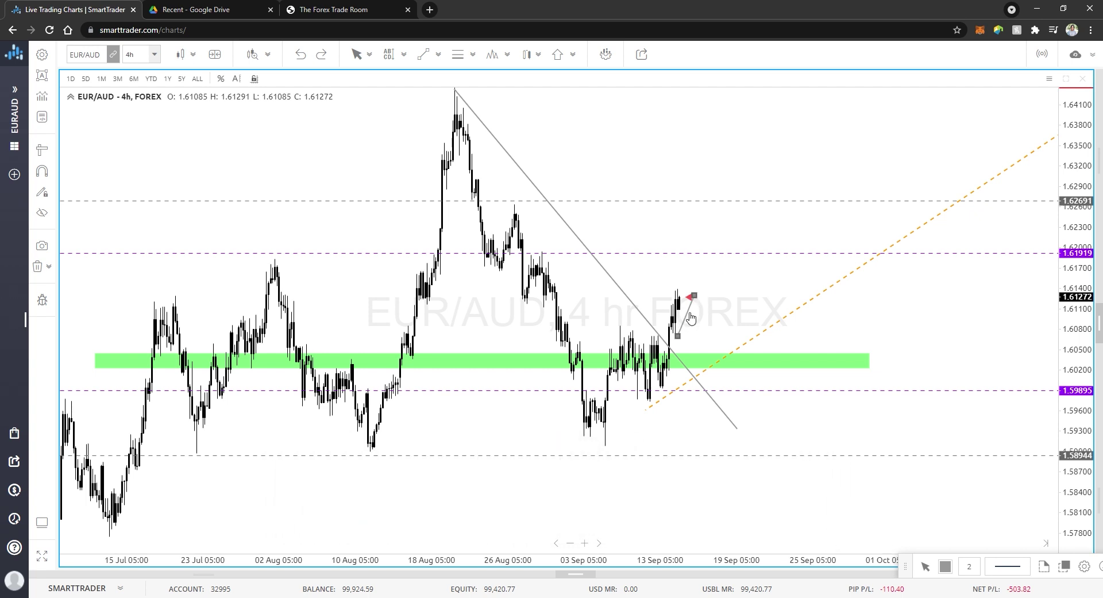
key("Delete")
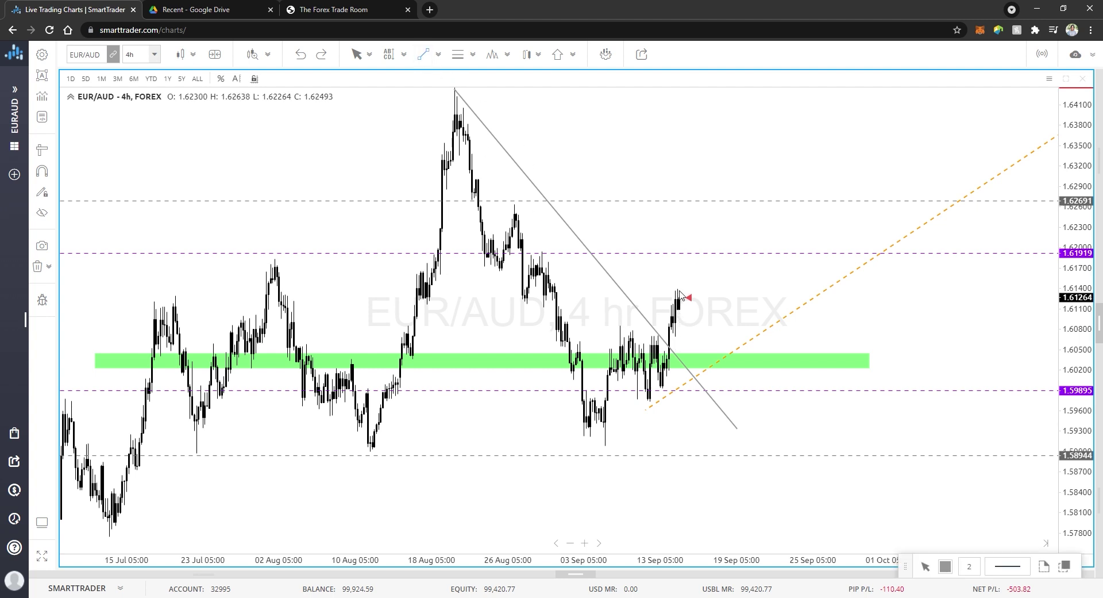
Step: Draw a short falling trendline from the latest swing high near 1.6135 down to the top of the green zone near 1.6045
left_click_drag(678, 291, 690, 354)
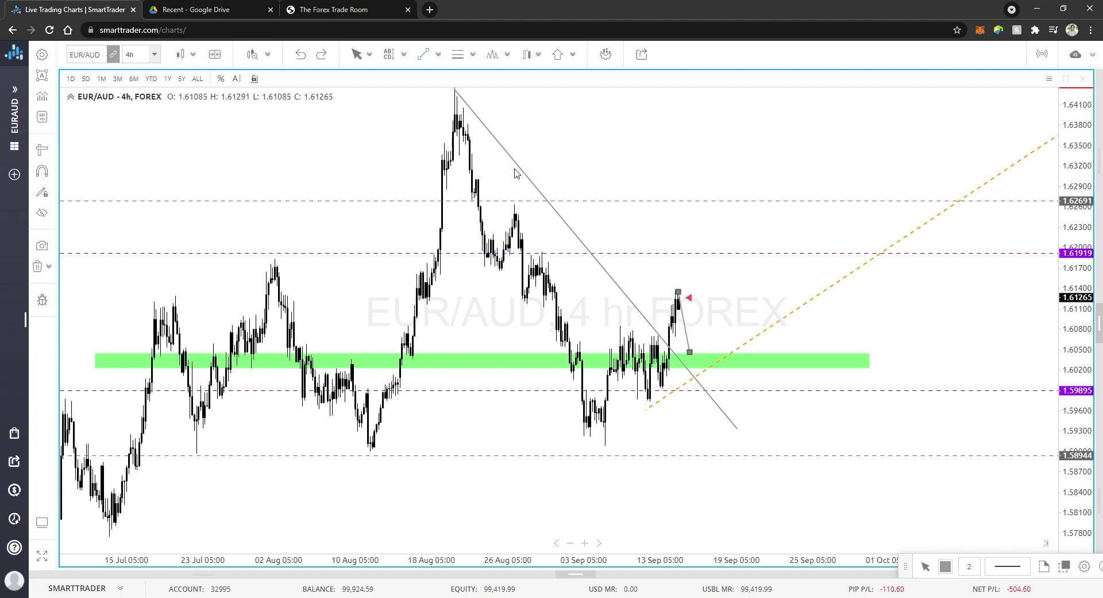
left_click(423, 54)
left_click(438, 56)
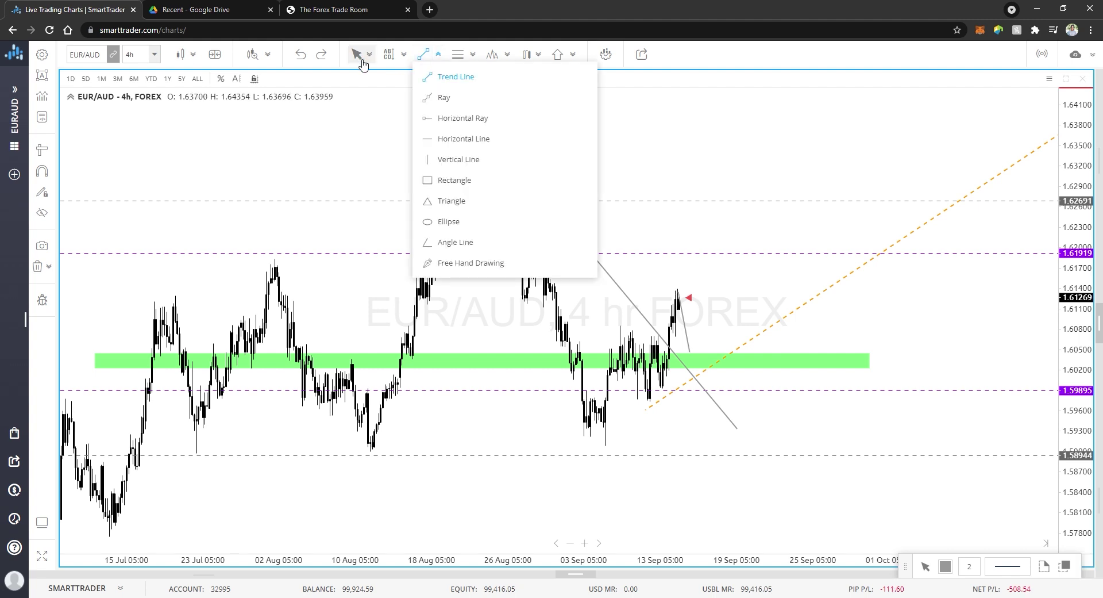
left_click(689, 339)
left_click(689, 305)
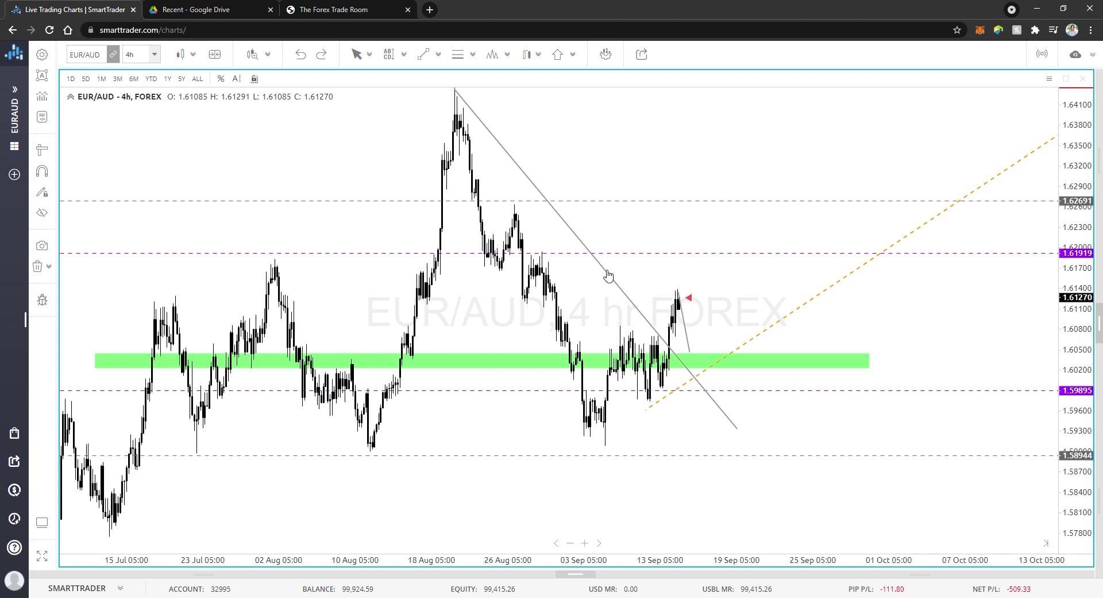
Step: Make the short falling line orange and dashed, and shift its lower end slightly within the green zone
left_click(691, 341)
scroll(698, 337, "up", 3)
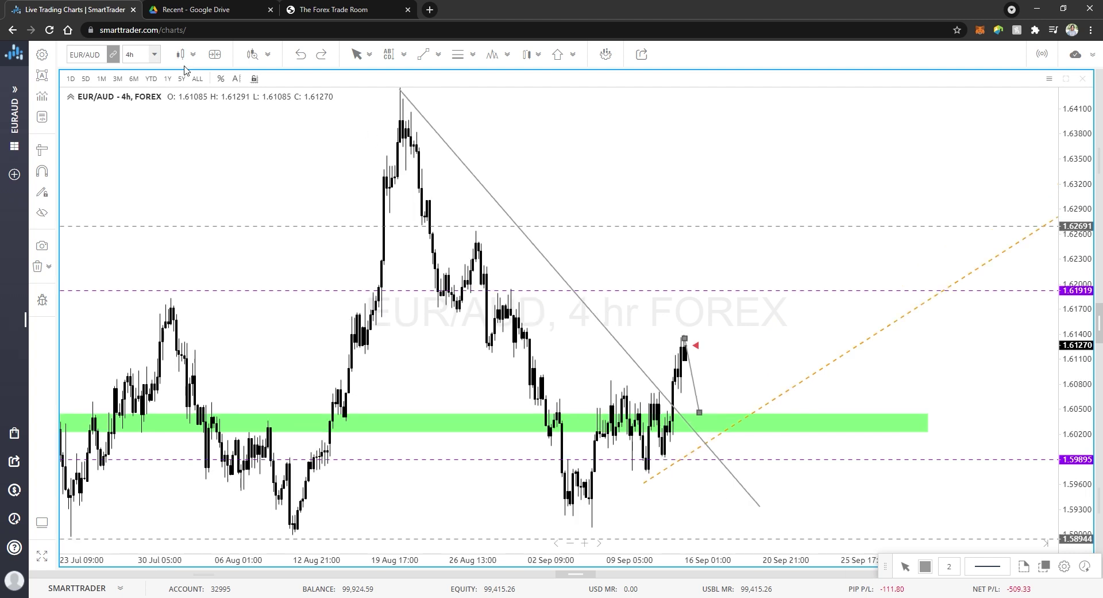
mouse_move(888, 569)
left_mouse_down()
mouse_move(681, 103)
mouse_move(642, 72)
left_mouse_up()
left_click(671, 66)
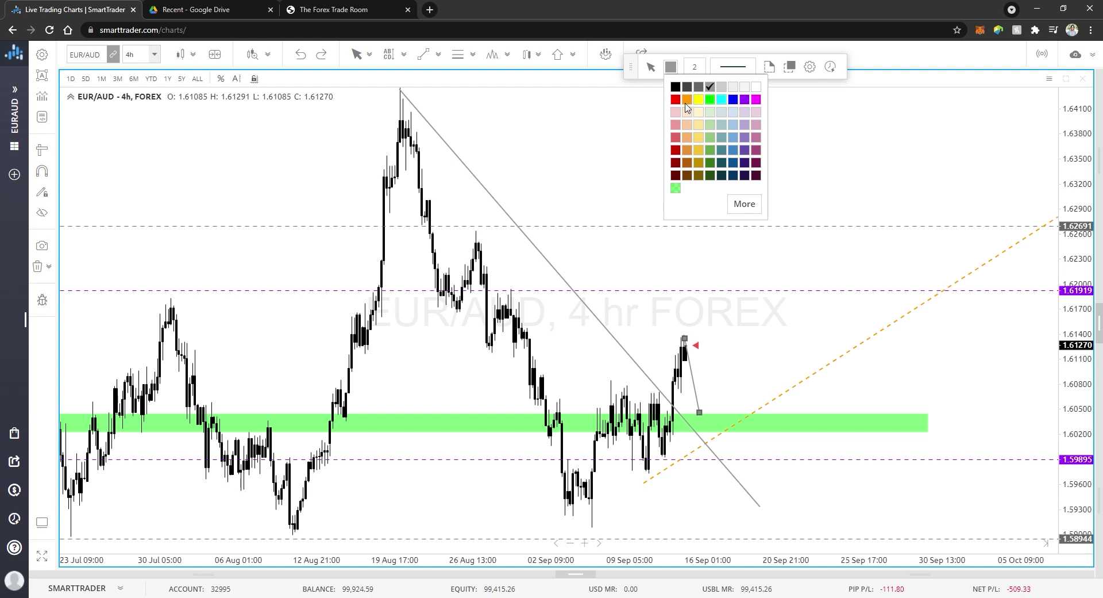
left_click(690, 110)
left_click(739, 71)
left_click(745, 104)
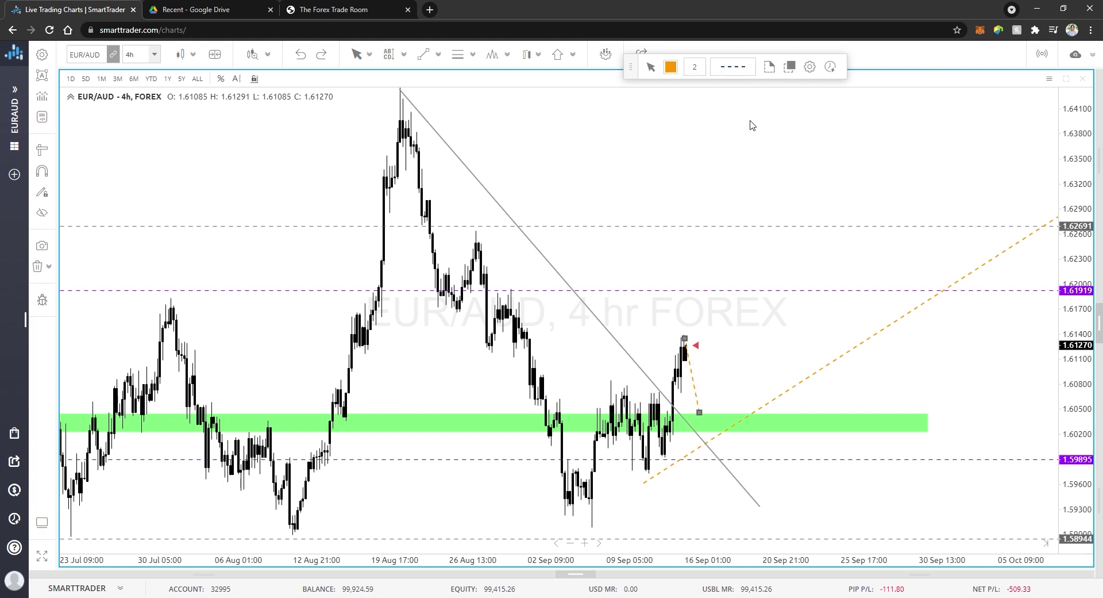
left_click(748, 330)
scroll(345, 251, "down", 5)
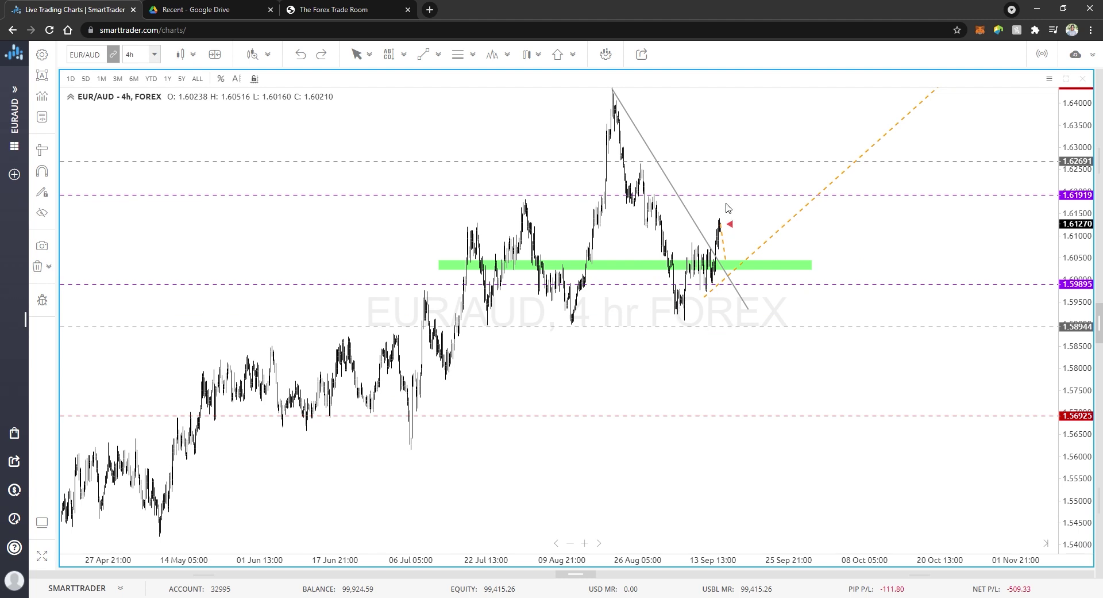
left_click(730, 260)
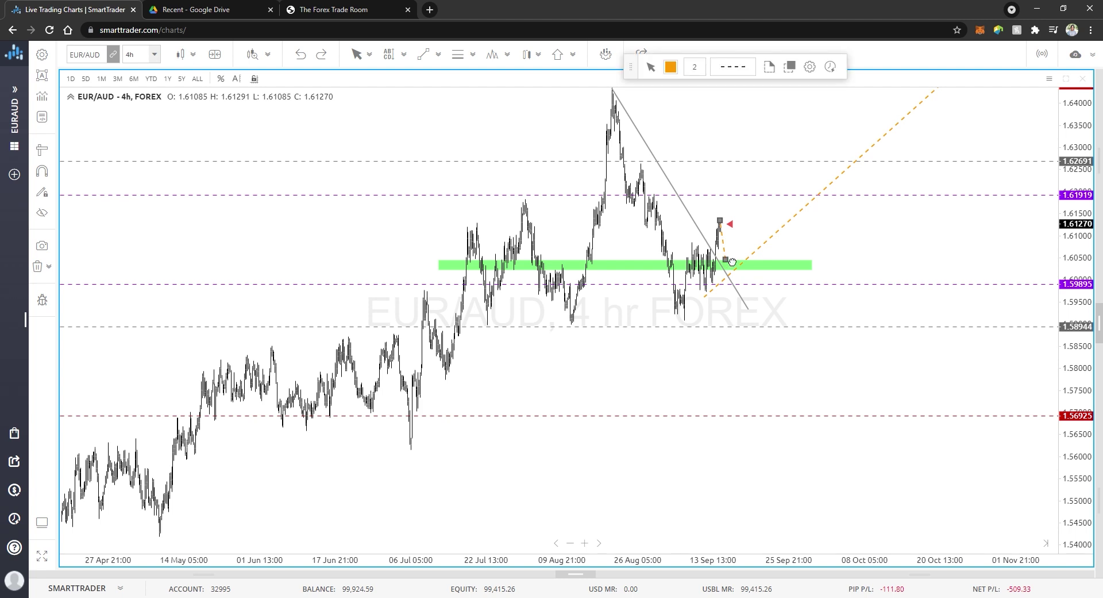
Step: Measure the range from the short orange line's lower end at 1.60423 up to 1.63651 and clear the measurement
left_click(41, 150)
mouse_move(729, 261)
left_mouse_down()
mouse_move(756, 190)
mouse_move(813, 120)
left_mouse_up()
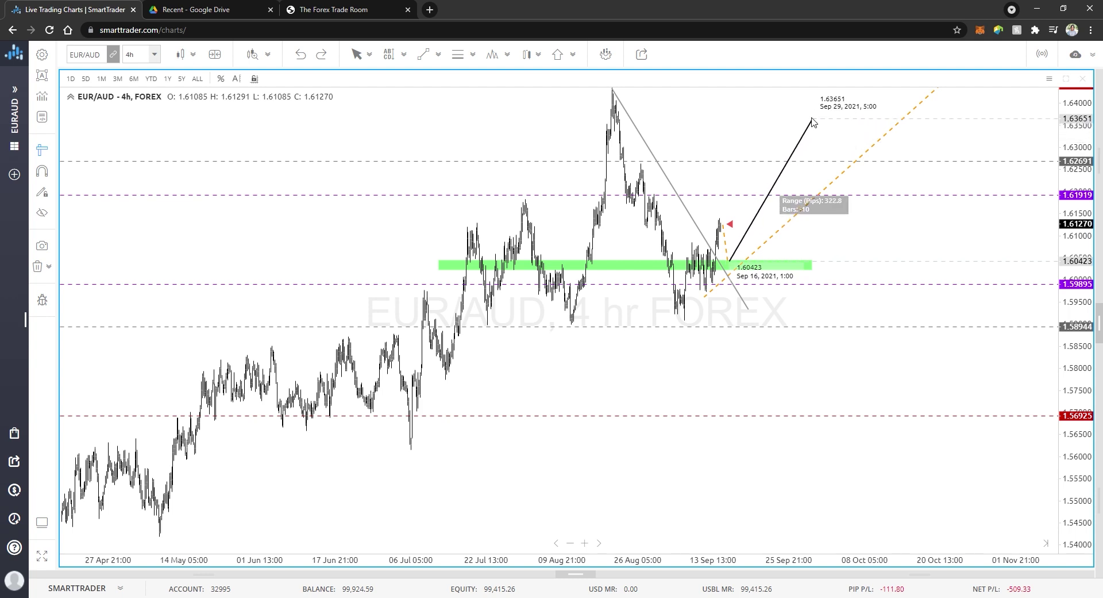
left_click(41, 150)
Step: Draw an orange dashed trendline from the short orange line's lower end in the green zone up to the 1.62691 level
left_click(426, 54)
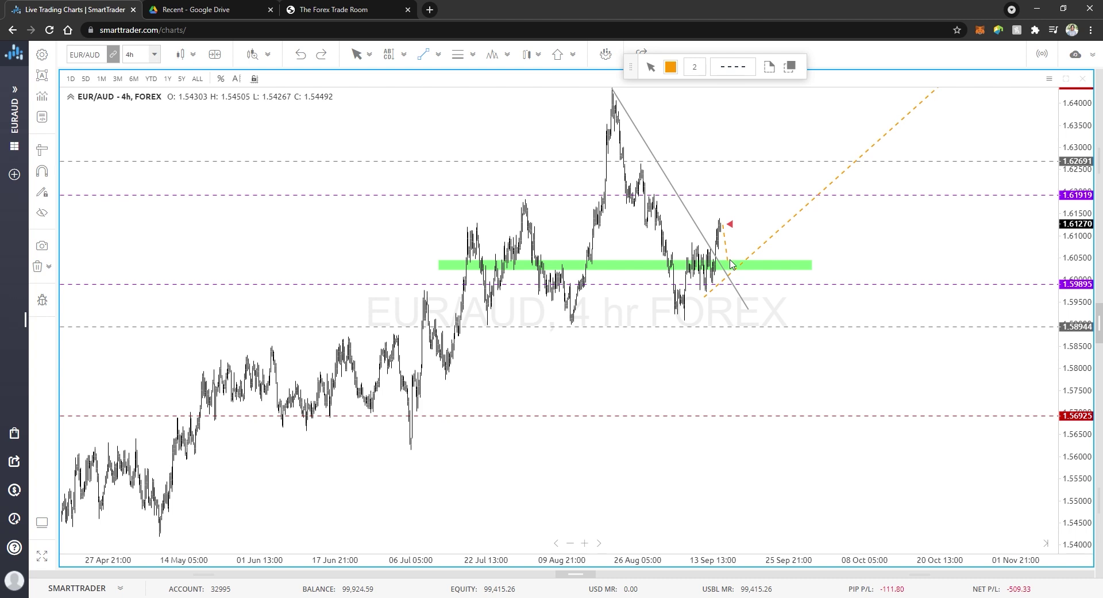
mouse_move(729, 262)
left_mouse_down()
mouse_move(779, 143)
mouse_move(766, 169)
left_mouse_up()
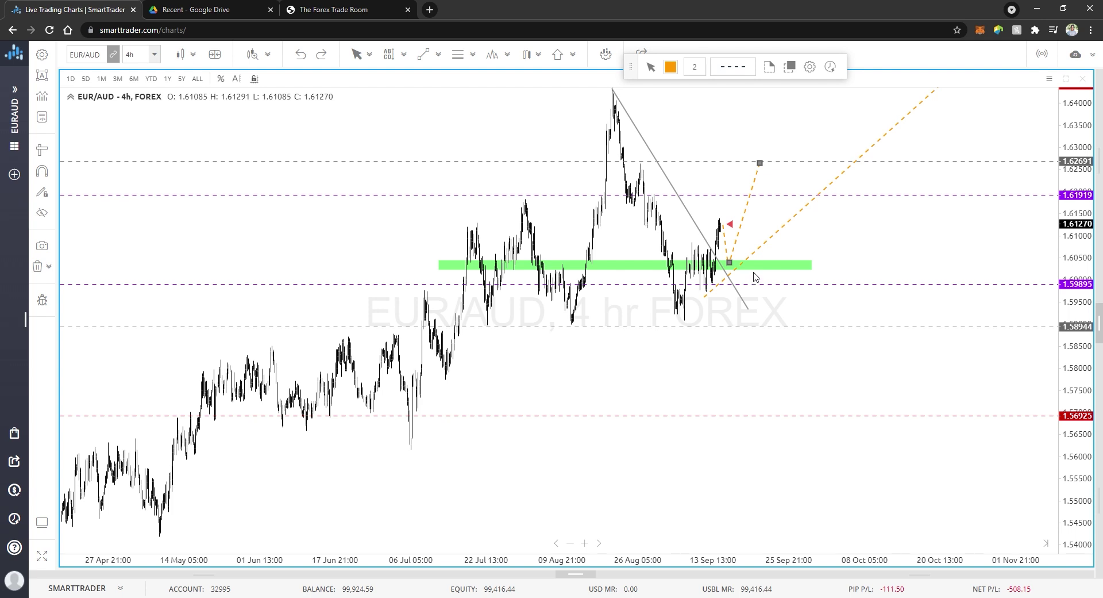
left_click(832, 238)
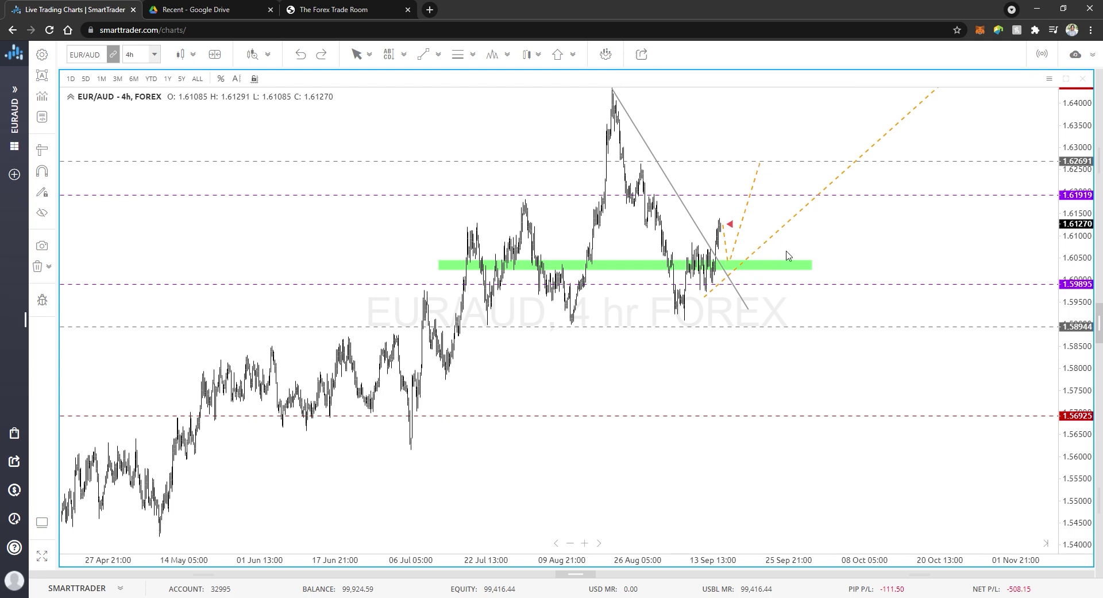